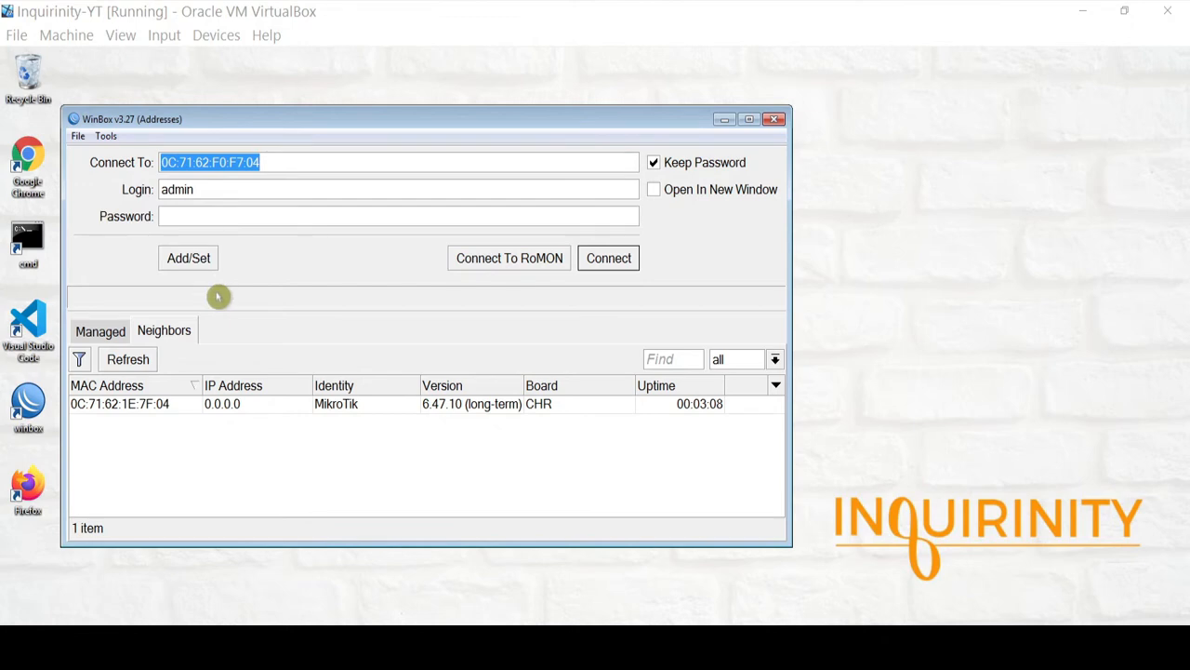
Connect to the CHR router as admin and set its system identity to MT1.
left_click(607, 265)
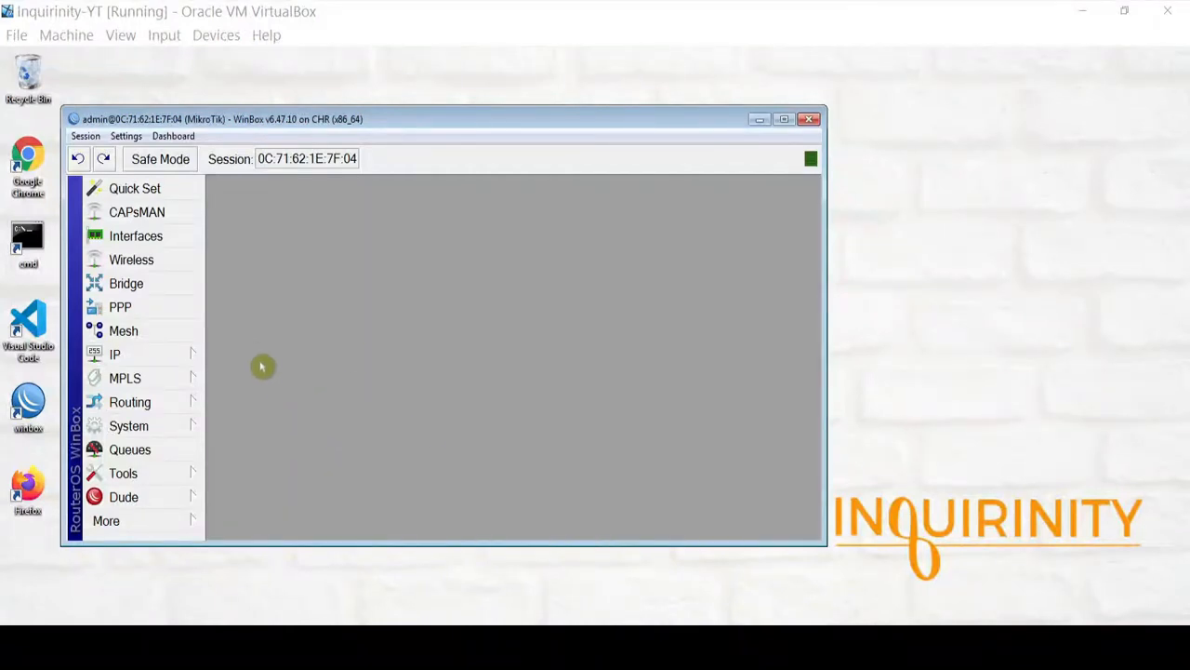
left_click(156, 432)
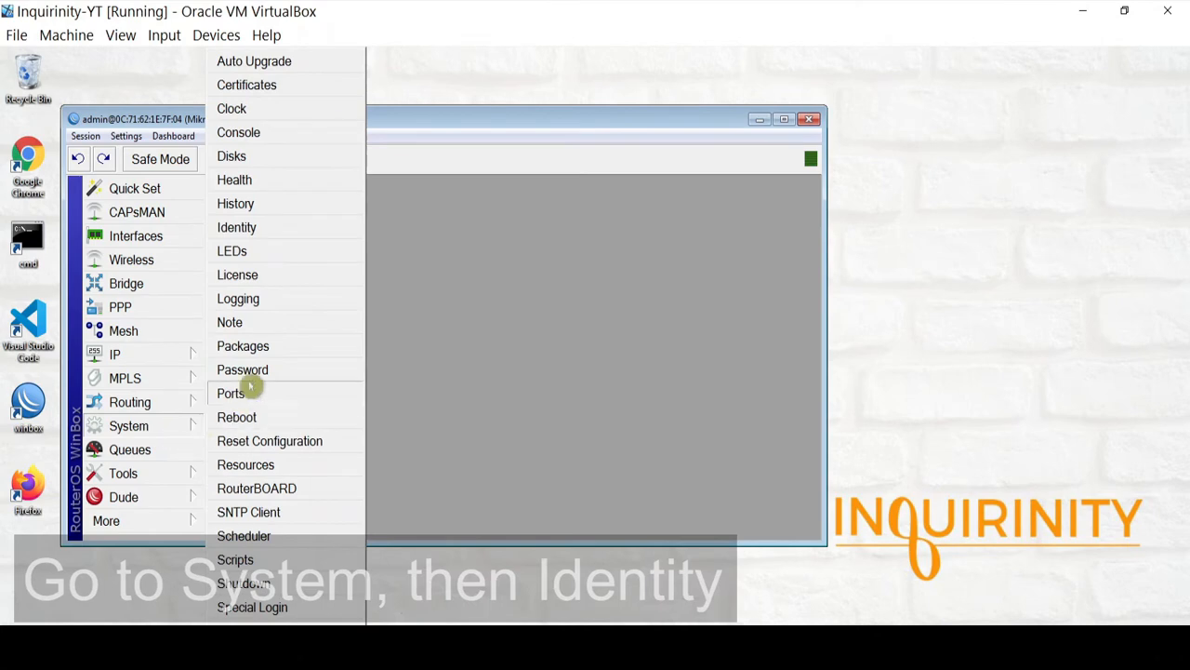
left_click(270, 229)
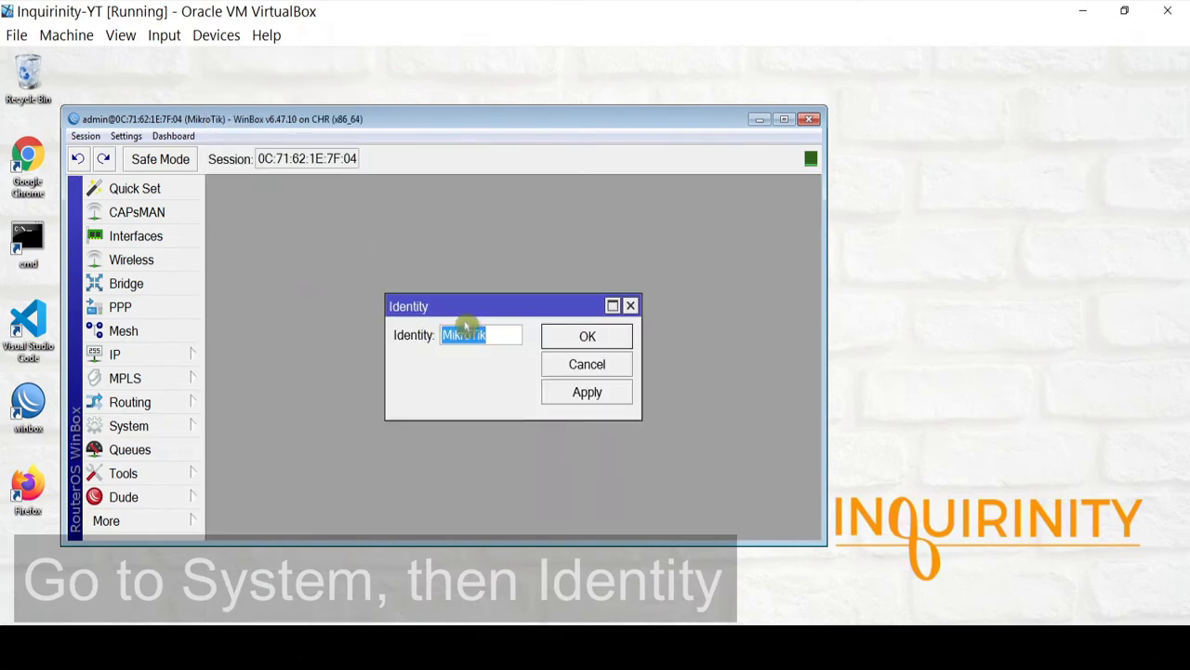
type("MT1")
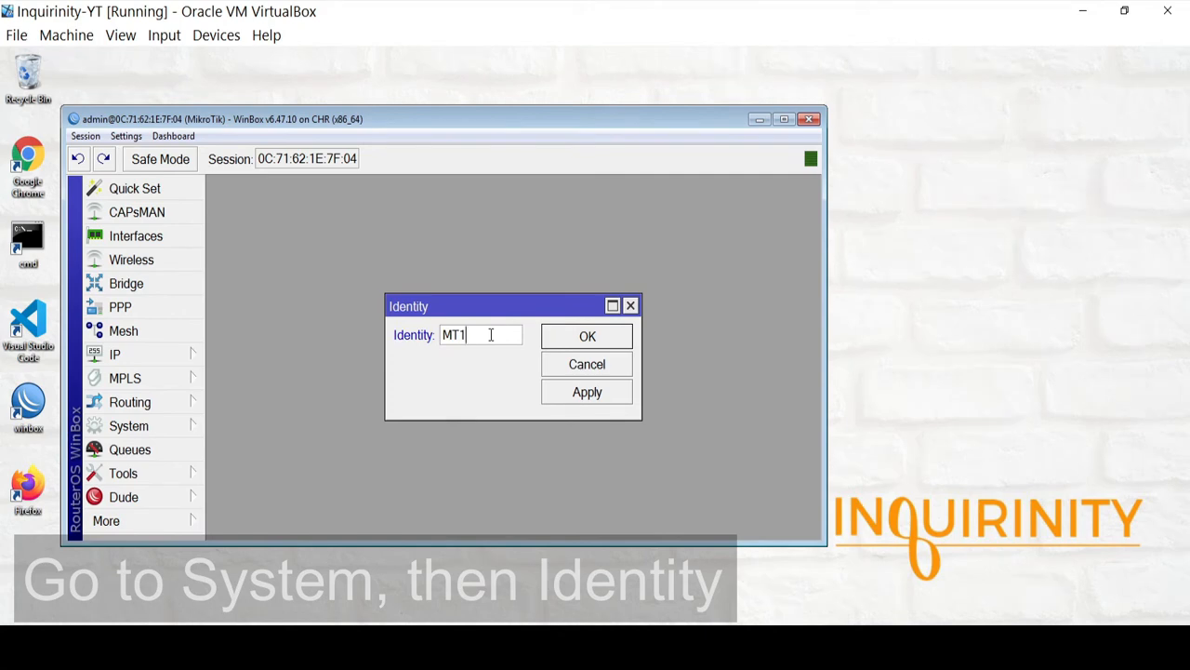
left_click(587, 336)
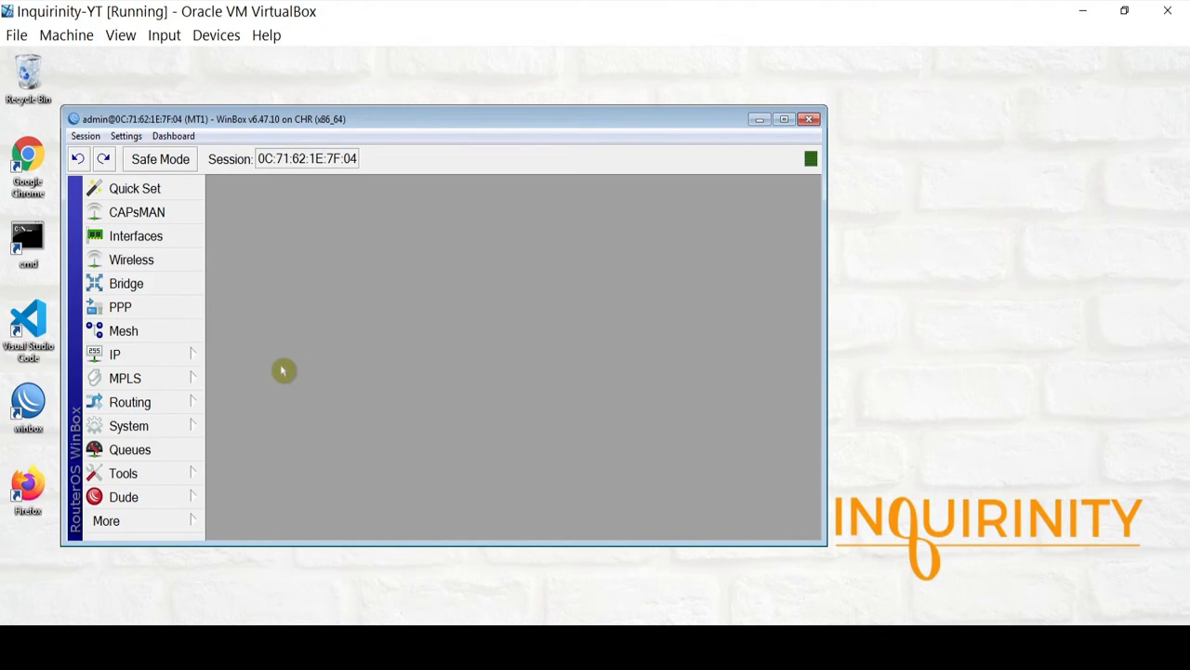
Add the IP address 192.168.1.1/24 to the ether2 interface of MT1.
left_click(167, 357)
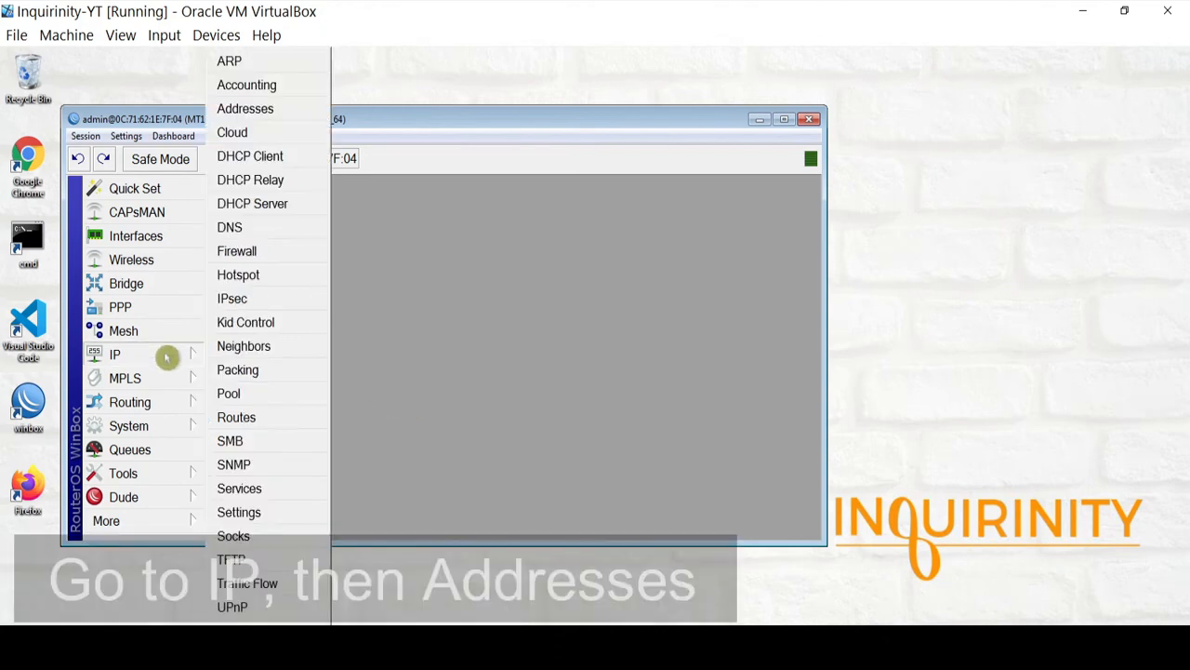
left_click(282, 109)
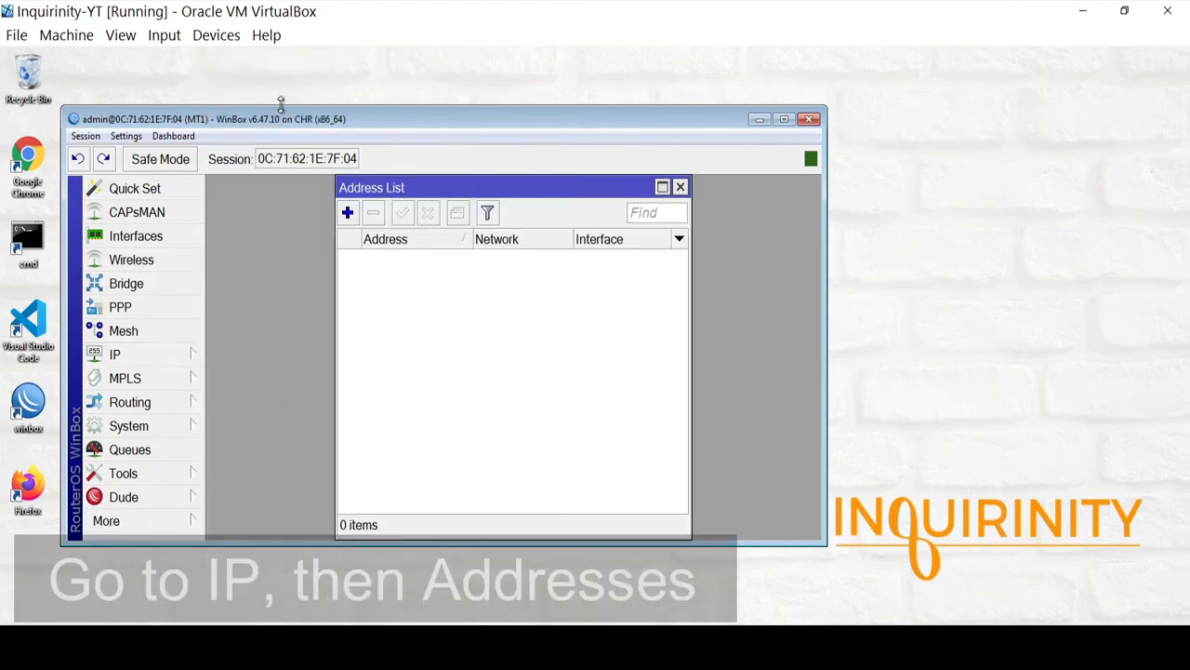
left_click(348, 216)
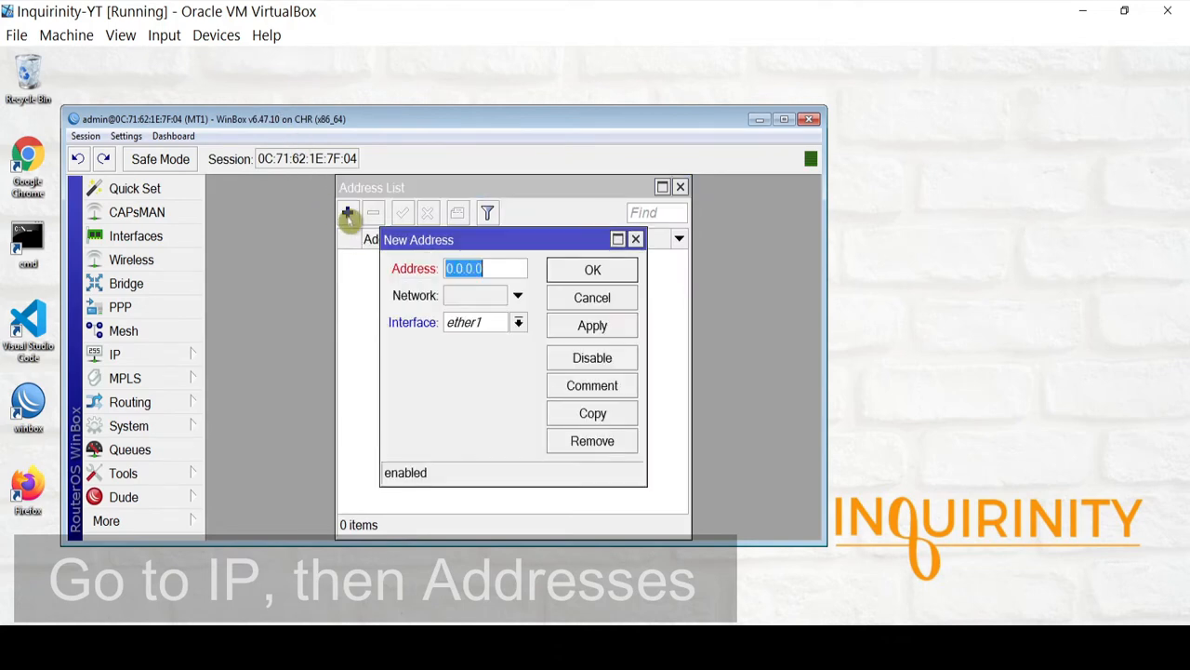
left_click(519, 323)
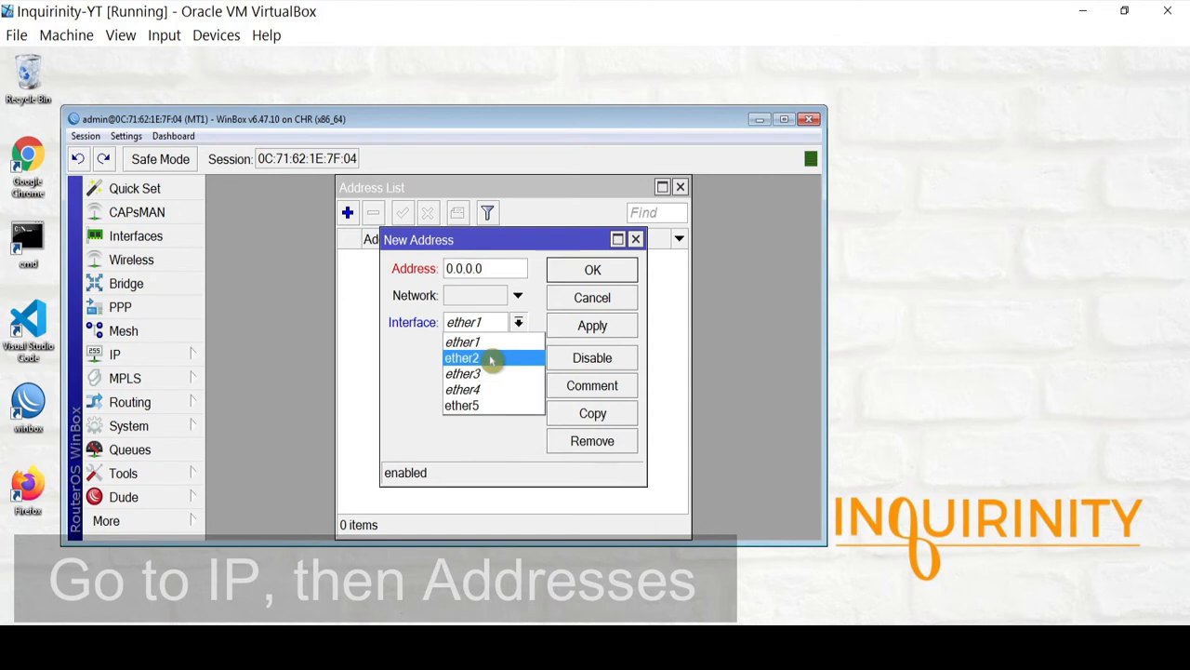
left_click(491, 360)
left_click_drag(487, 268, 408, 268)
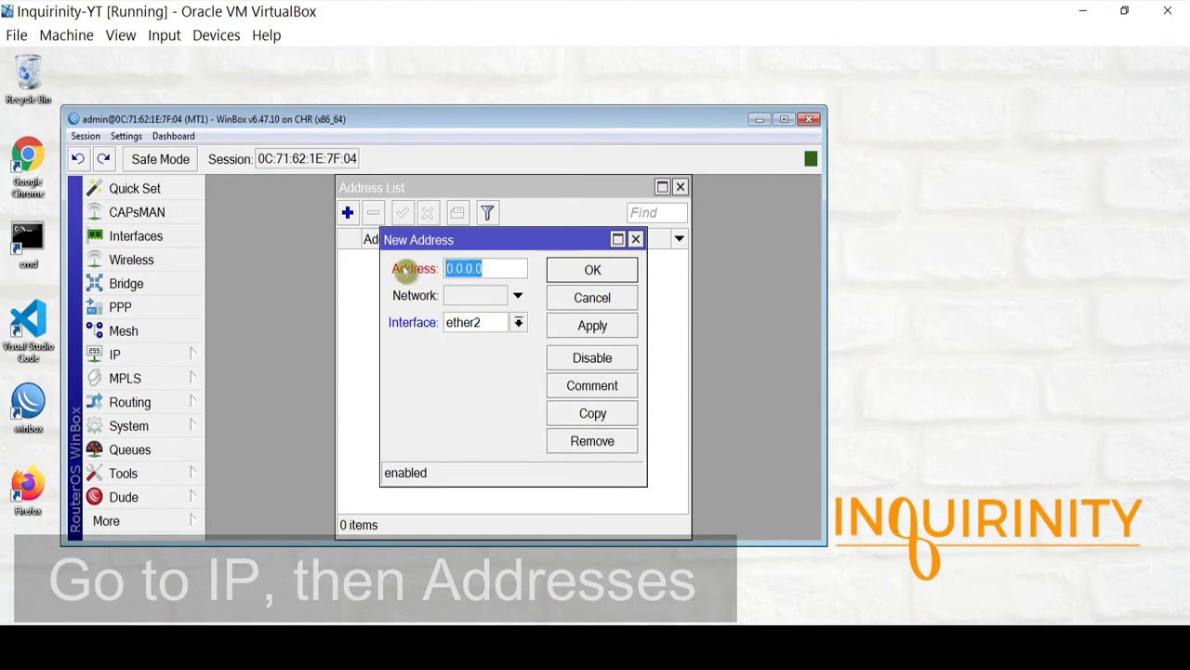
type("18")
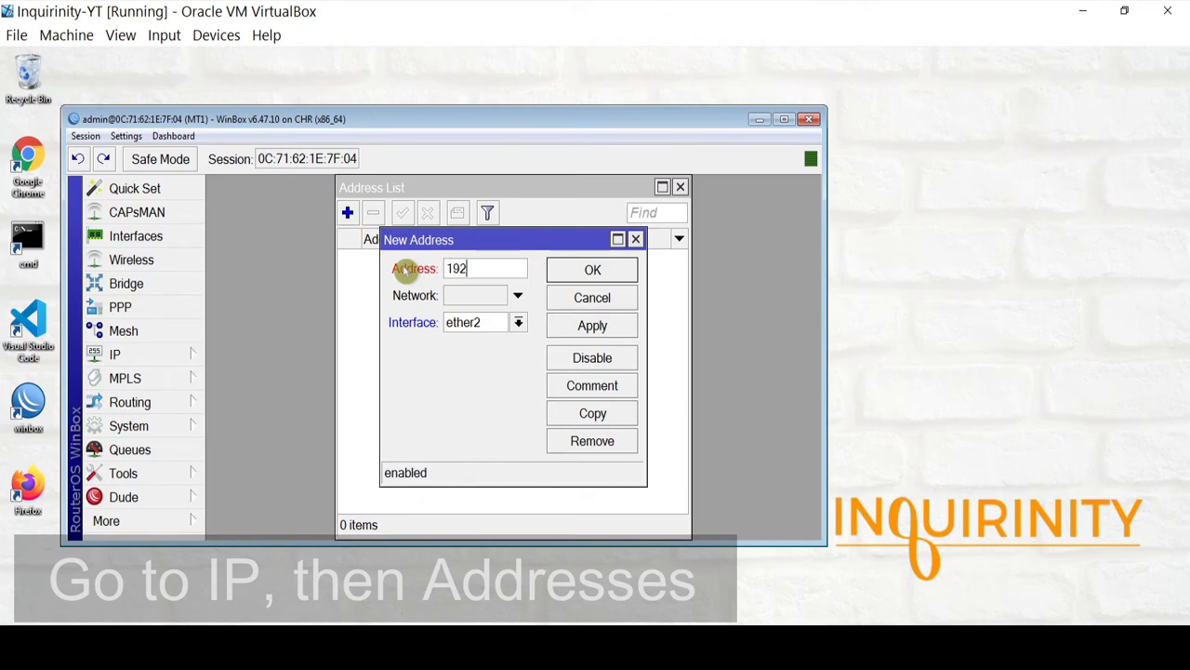
type("68.1.1/24")
left_click(579, 330)
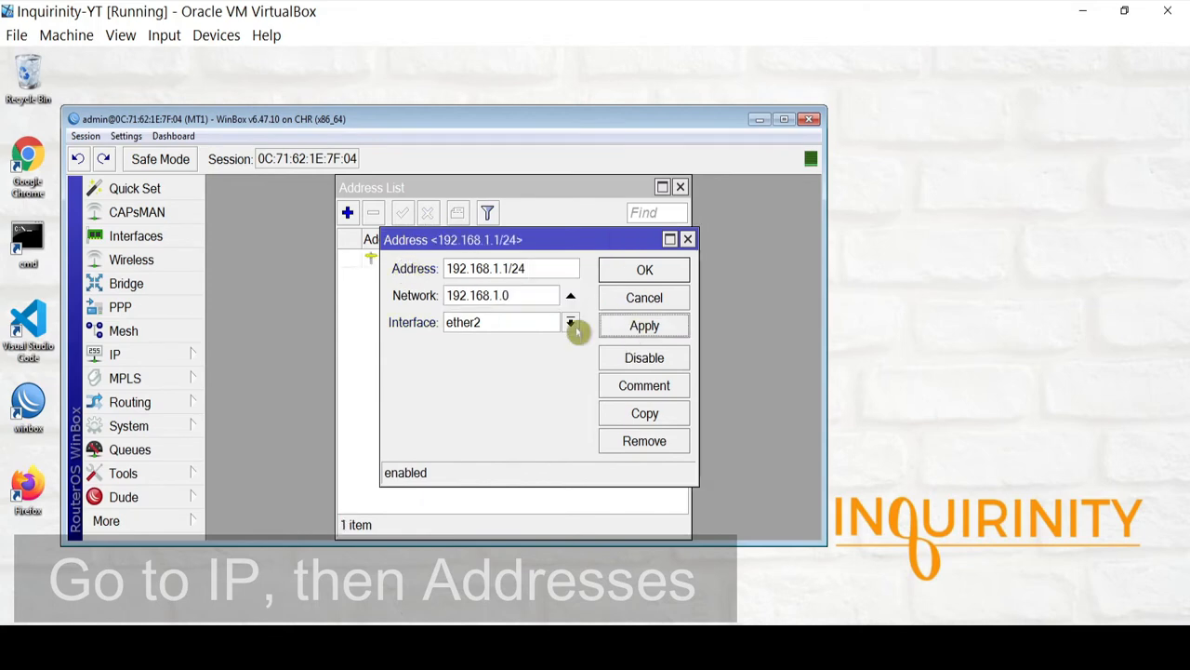
left_click(644, 271)
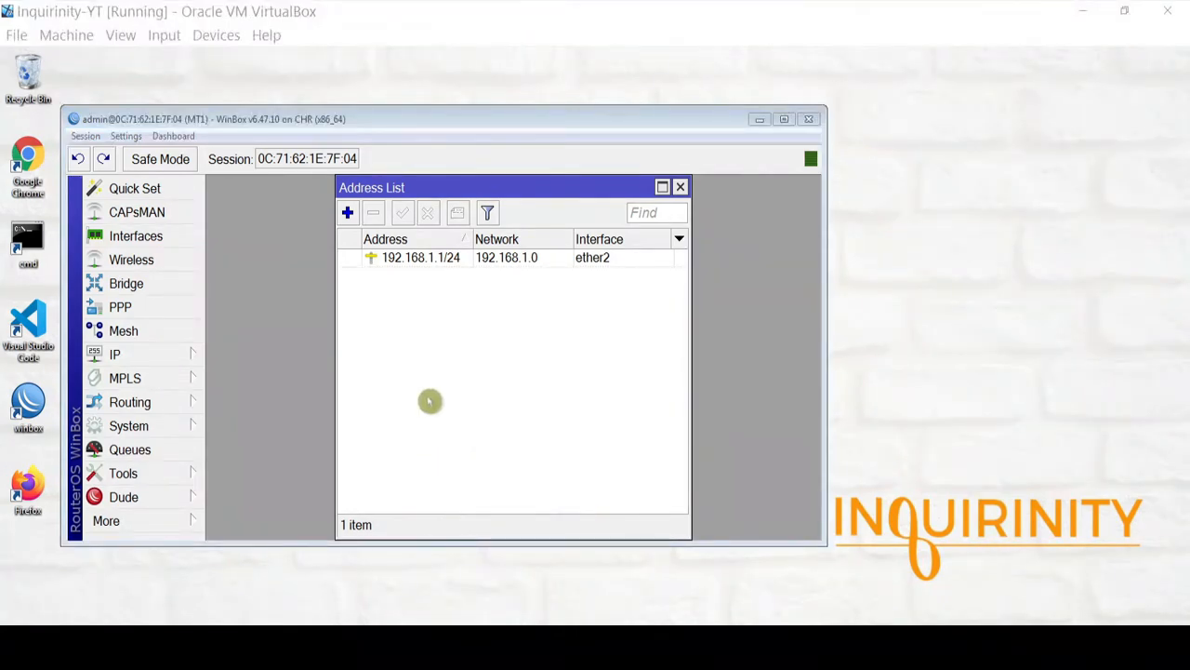
Open the Ping tool on MT1 and enter 192.168.1.21 as the ping target.
left_click(162, 479)
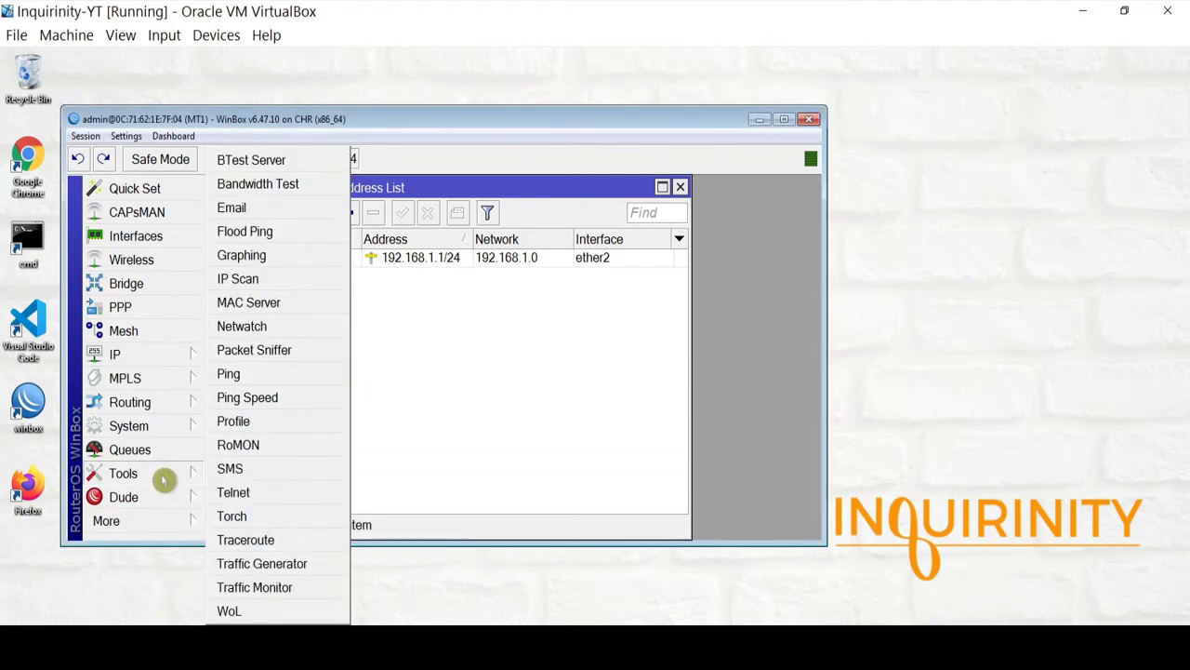
left_click(273, 375)
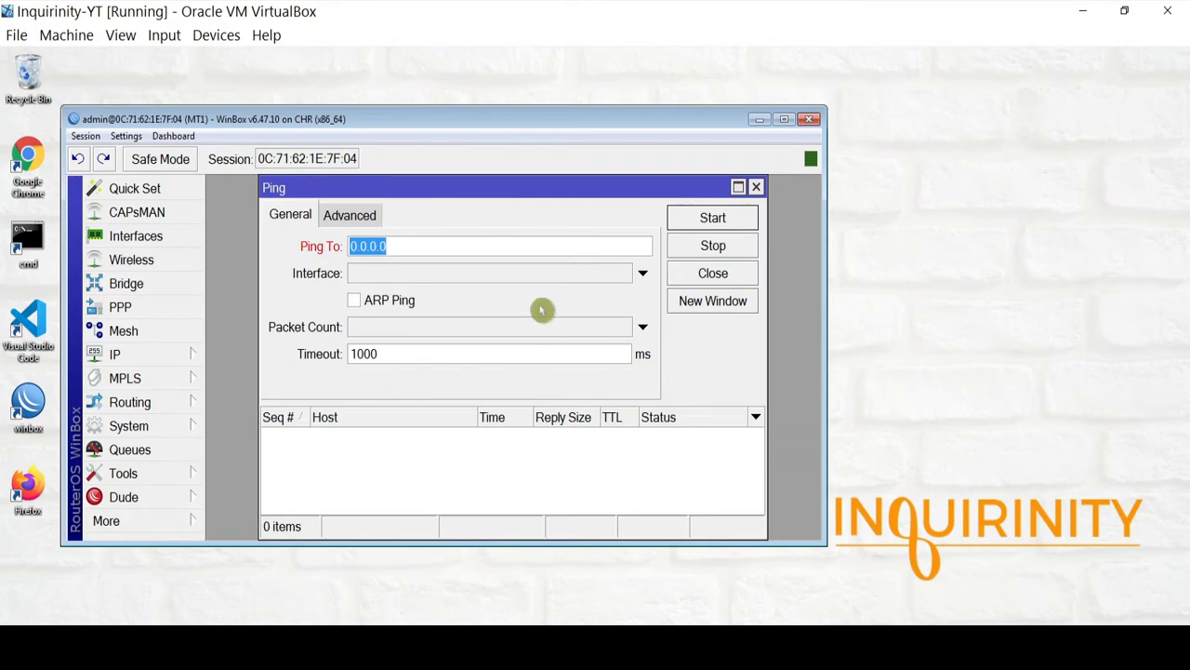
type("192.168.")
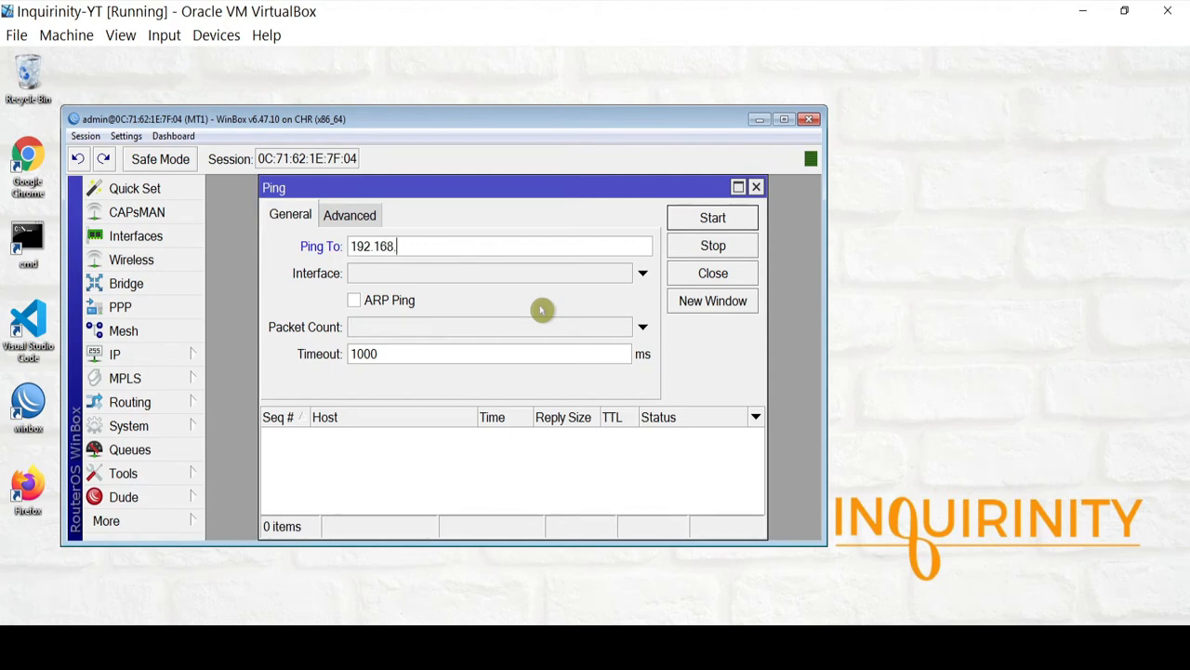
type("1.21")
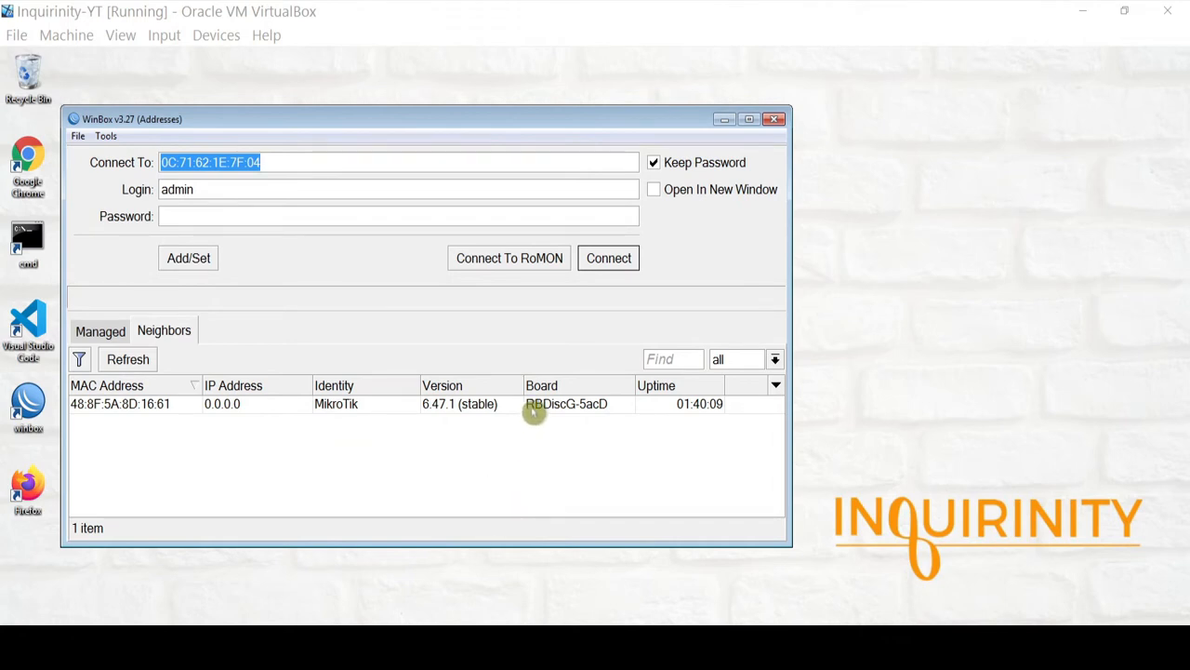
Connect to the RBDiscG-5acD neighbor as admin and set its system identity to AP.
left_click(529, 407)
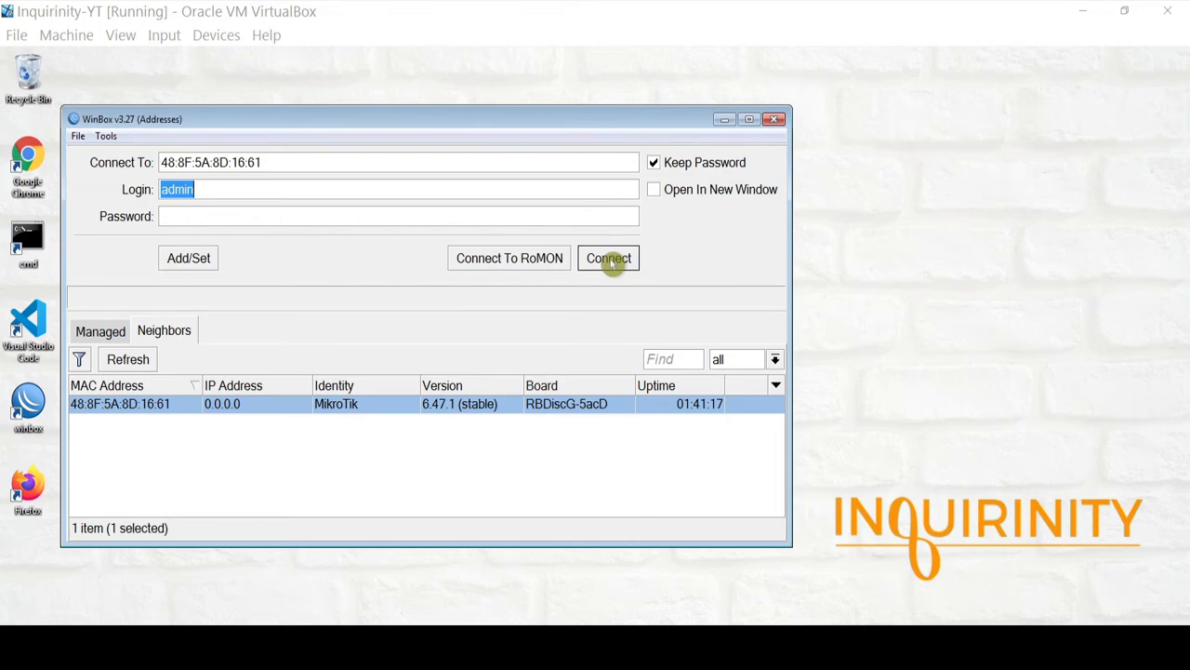
left_click(612, 264)
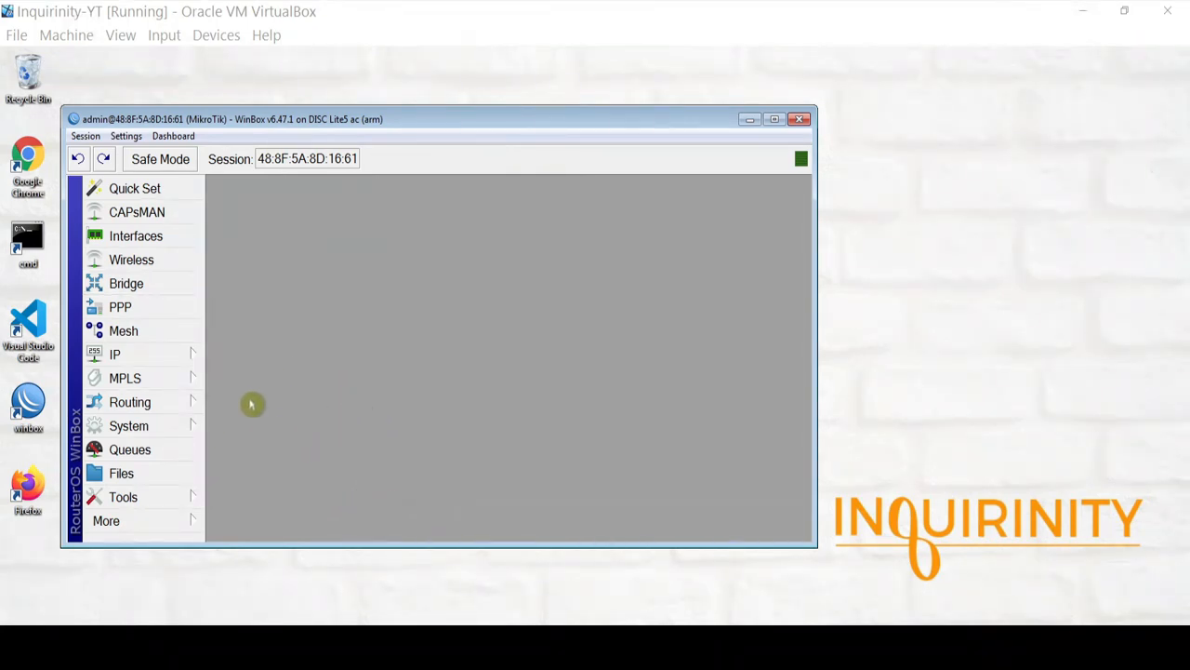
left_click(165, 430)
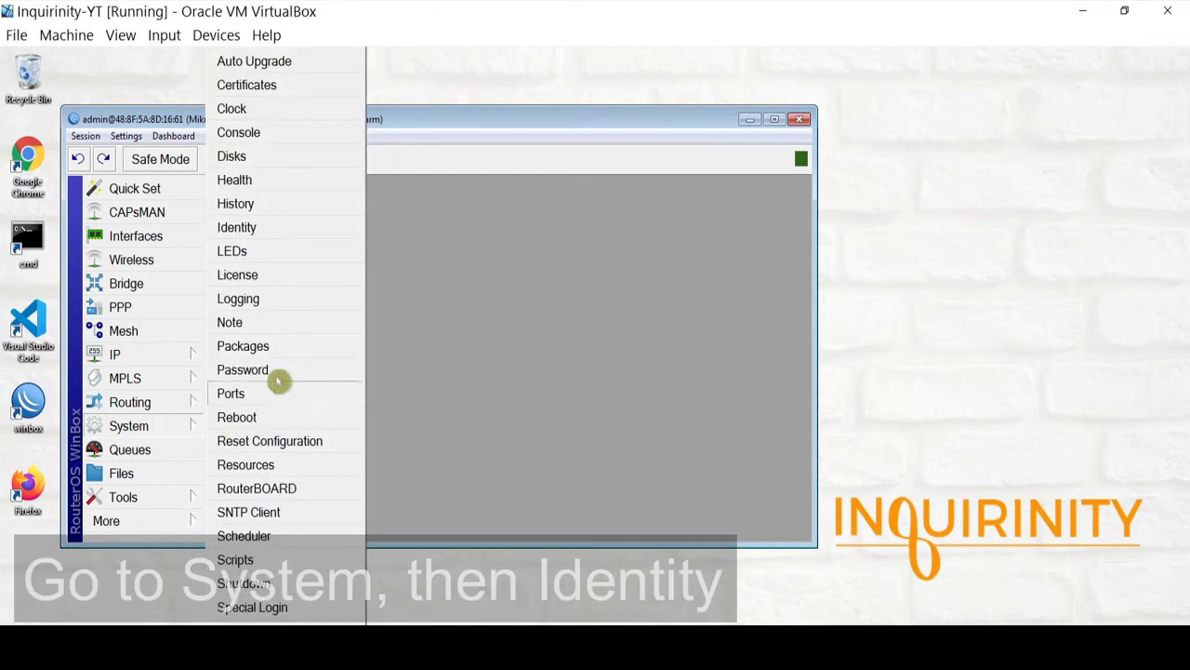
left_click(289, 224)
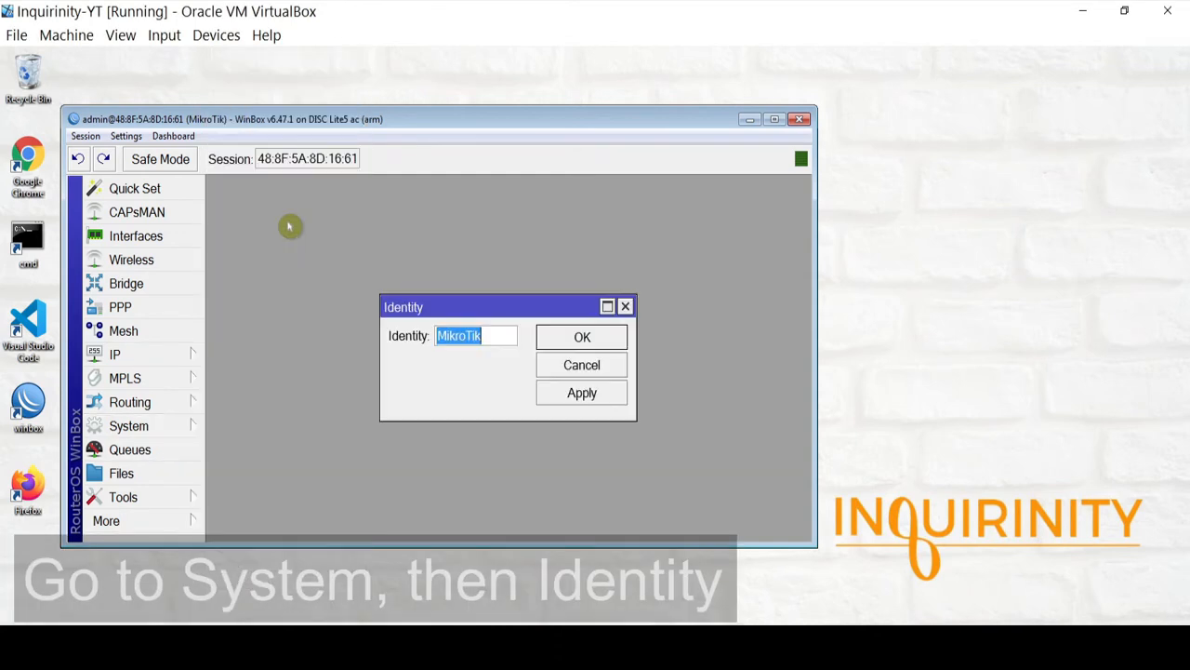
type("AP")
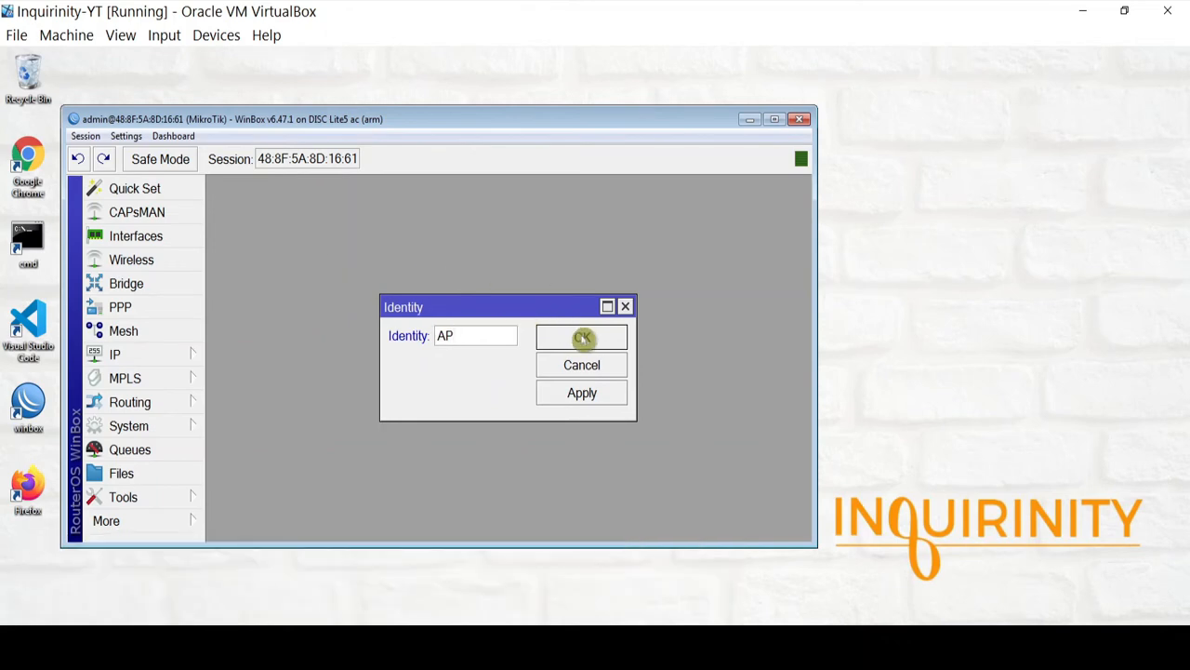
left_click(582, 336)
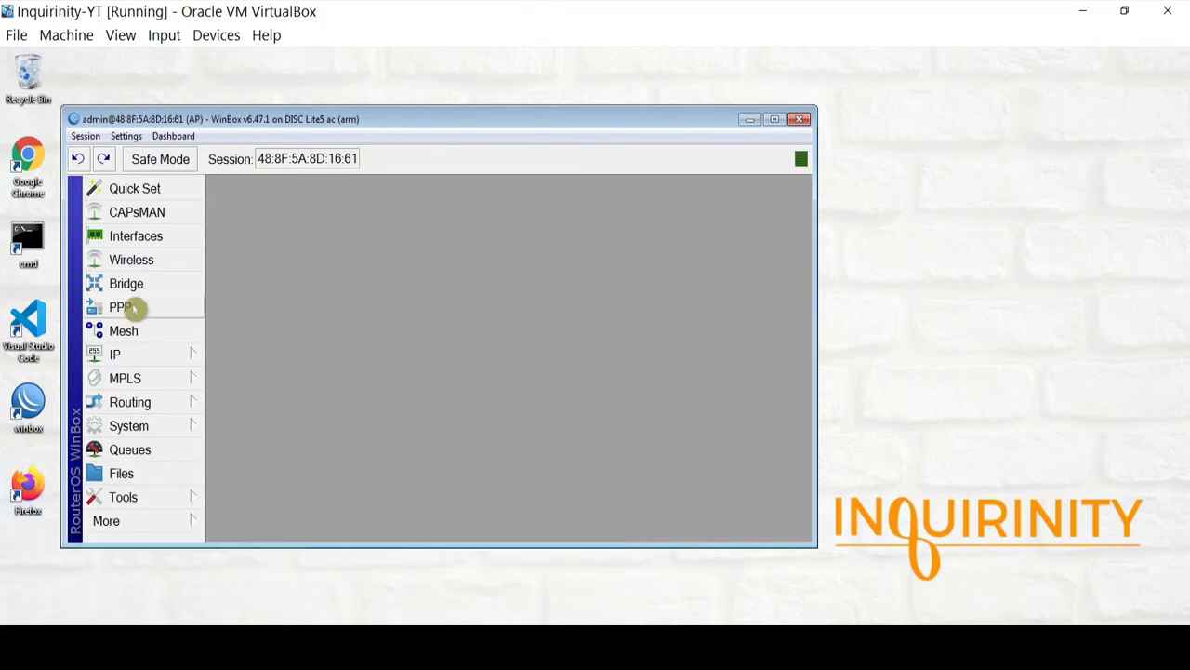
Add a new bridge on the AP with its default name and settings.
left_click(156, 284)
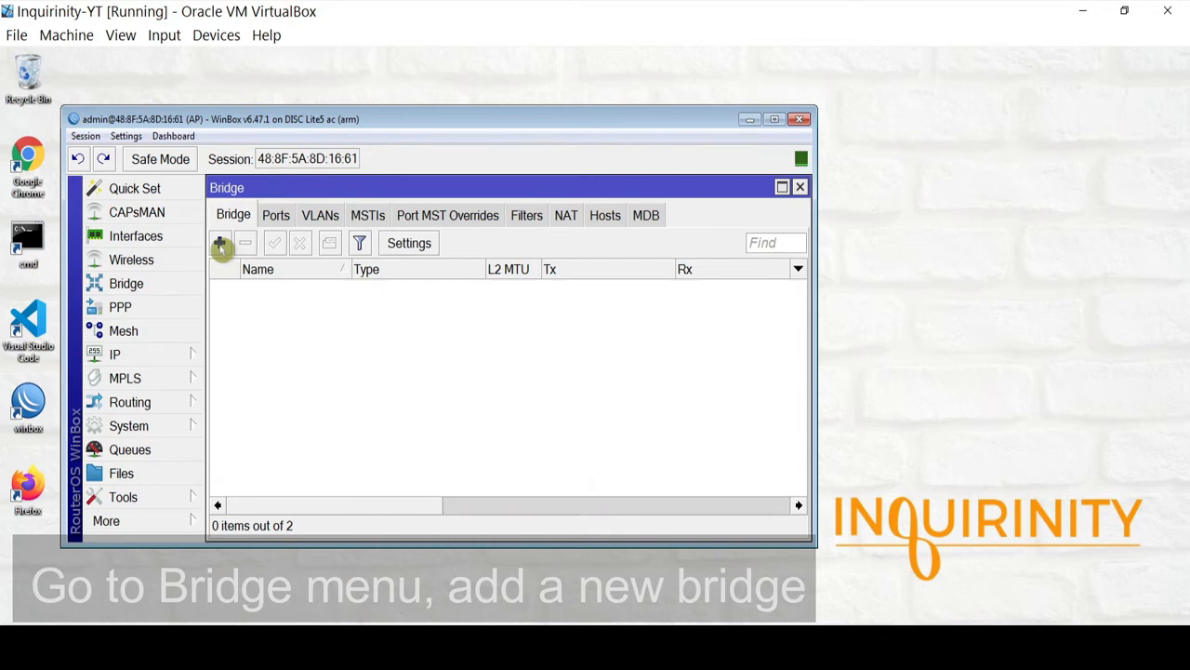
left_click(220, 245)
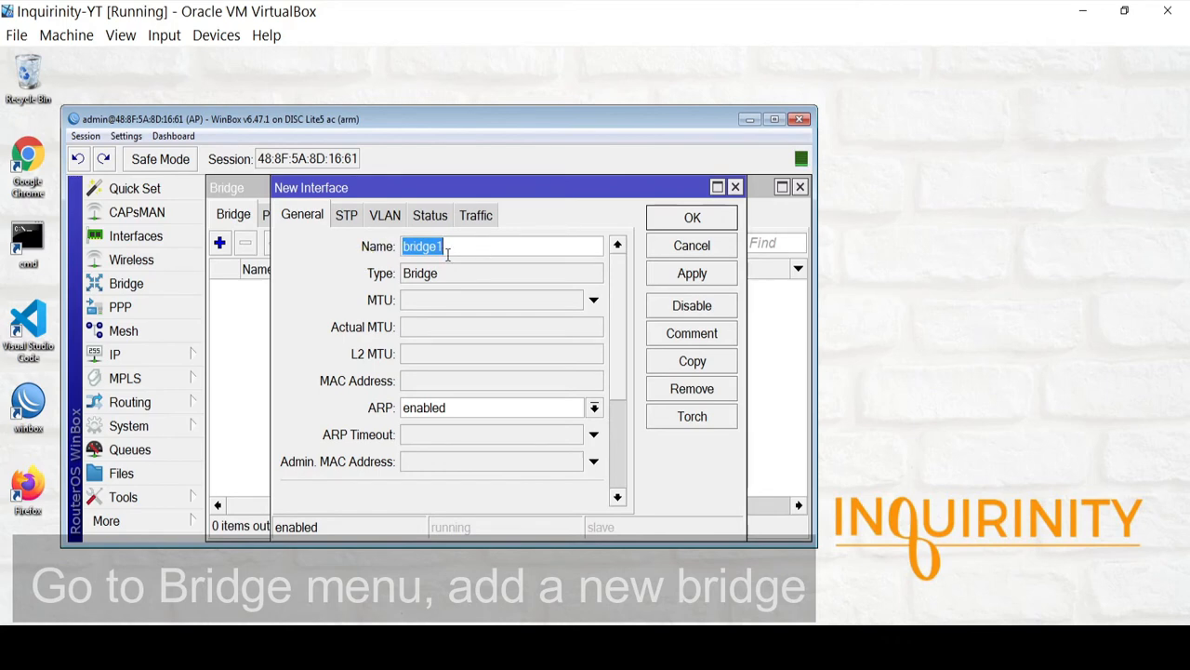
left_click(684, 220)
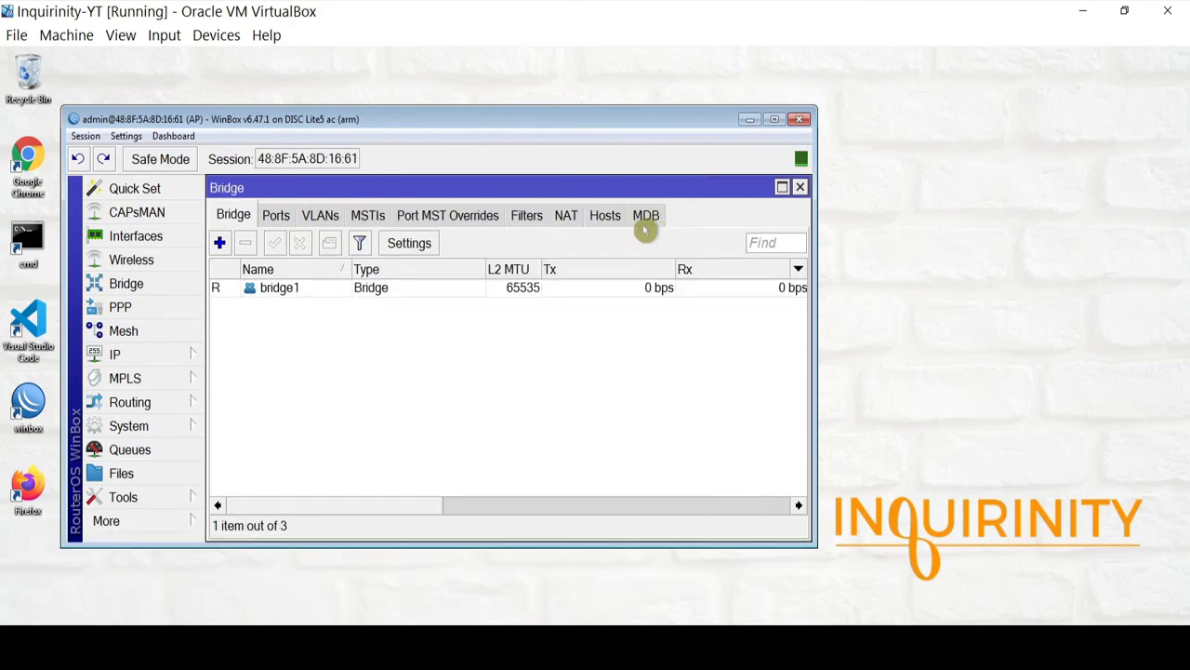
left_click(290, 288)
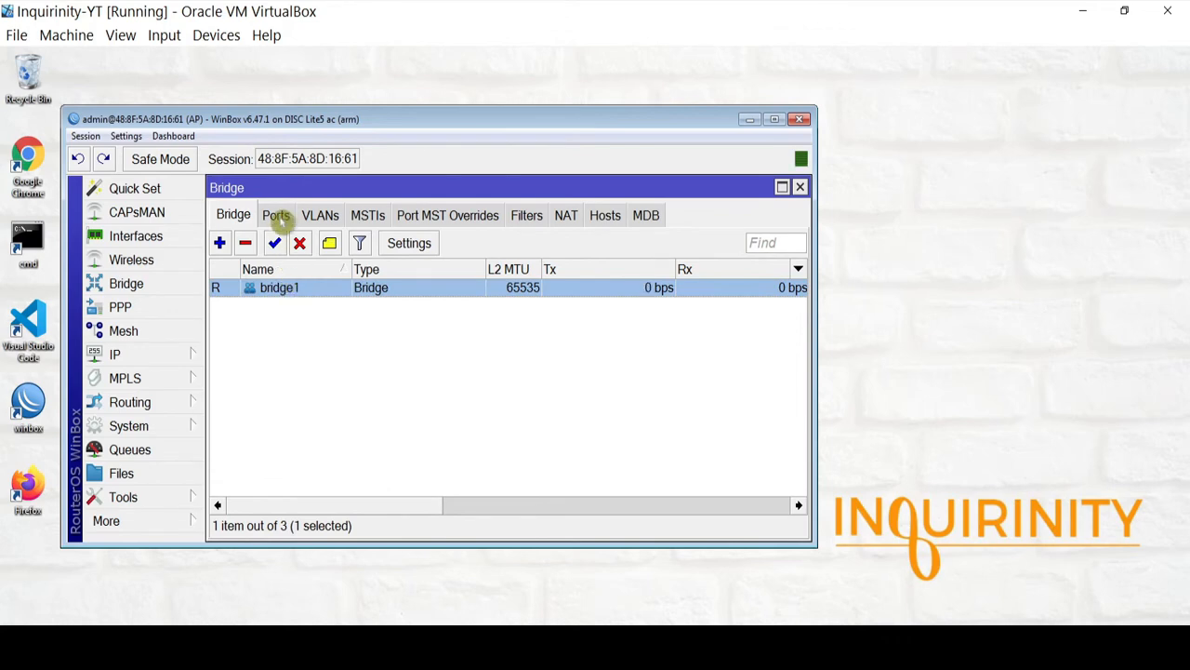
Add the wlan1 interface as a port of bridge1.
left_click(276, 218)
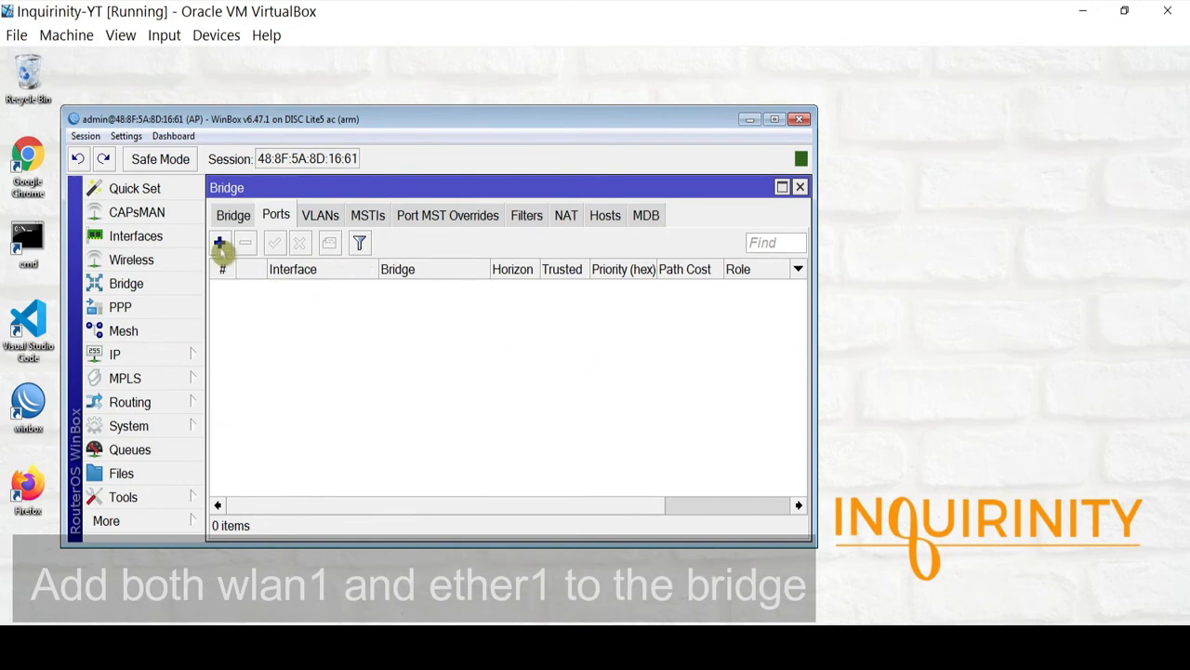
left_click(221, 243)
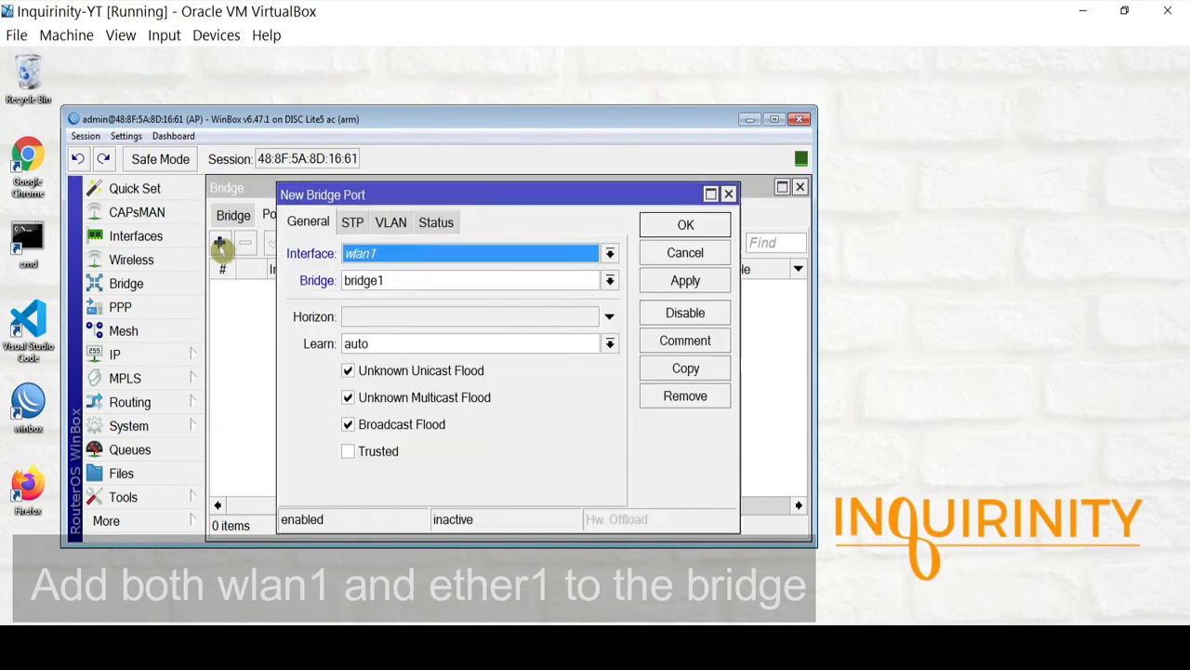
left_click(391, 257)
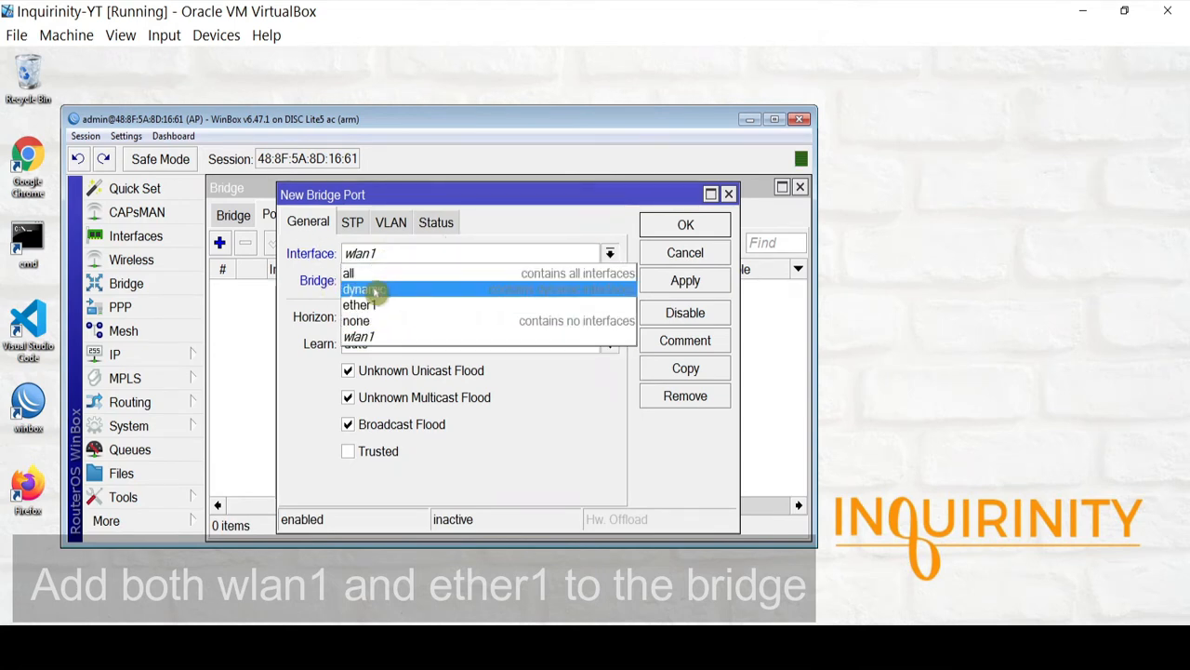
left_click(381, 340)
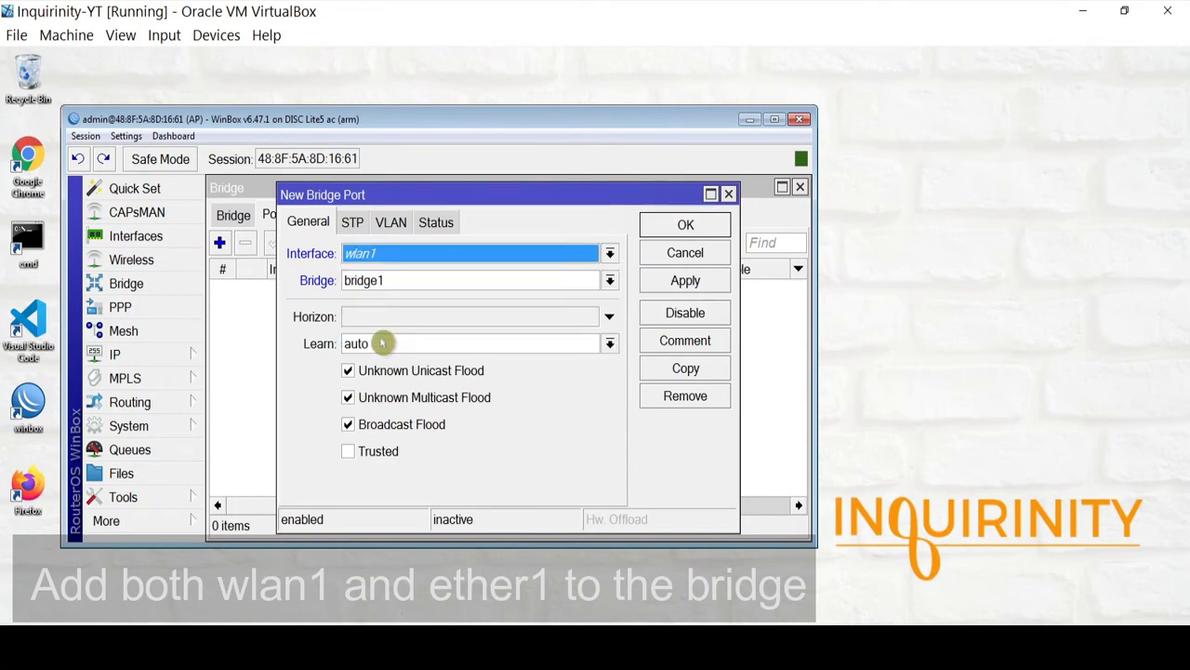
left_click(686, 280)
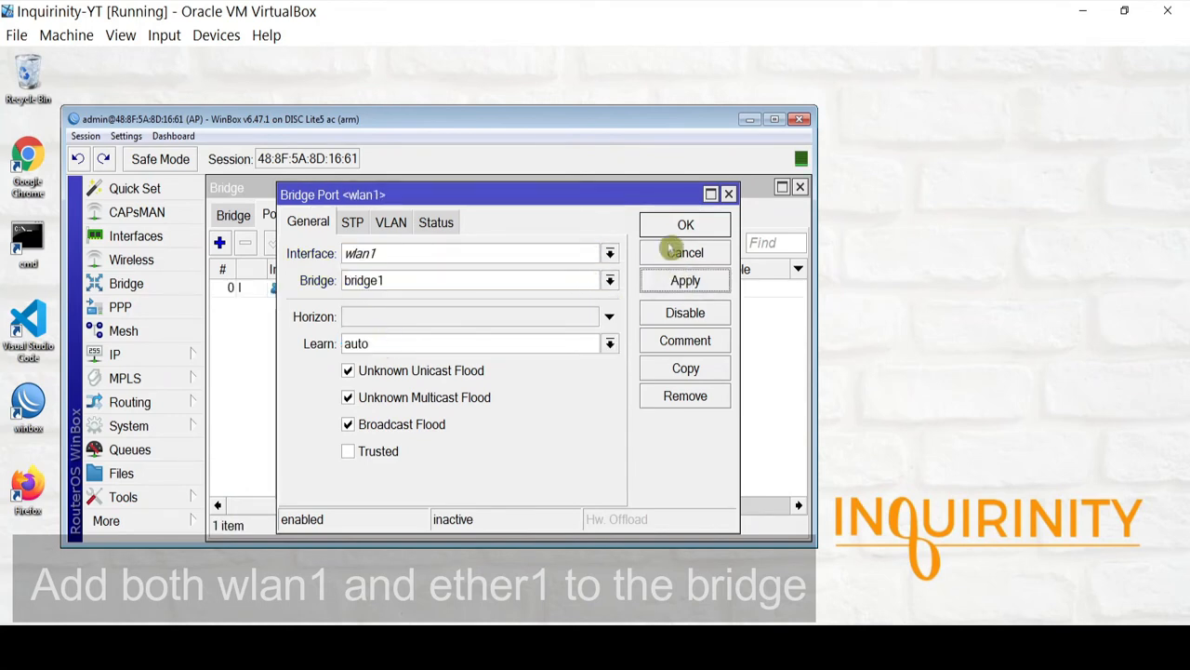
left_click(669, 226)
left_click(331, 290)
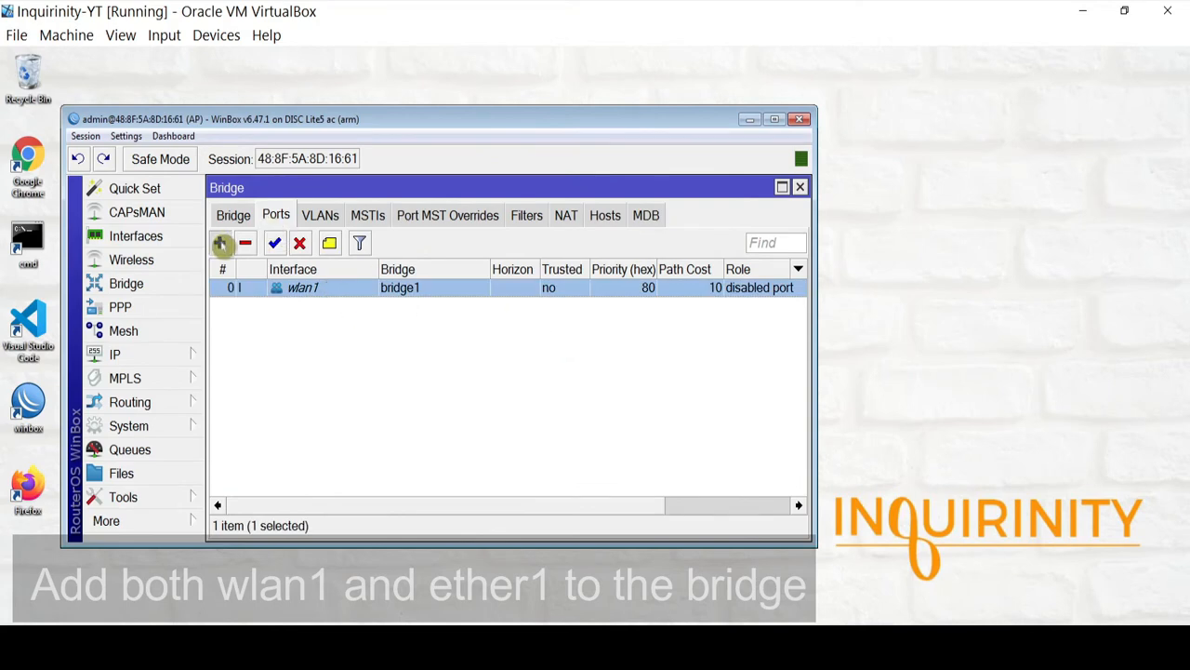
Add the ether1 interface as a port of bridge1 and close the bridge settings.
left_click(220, 243)
left_click(372, 254)
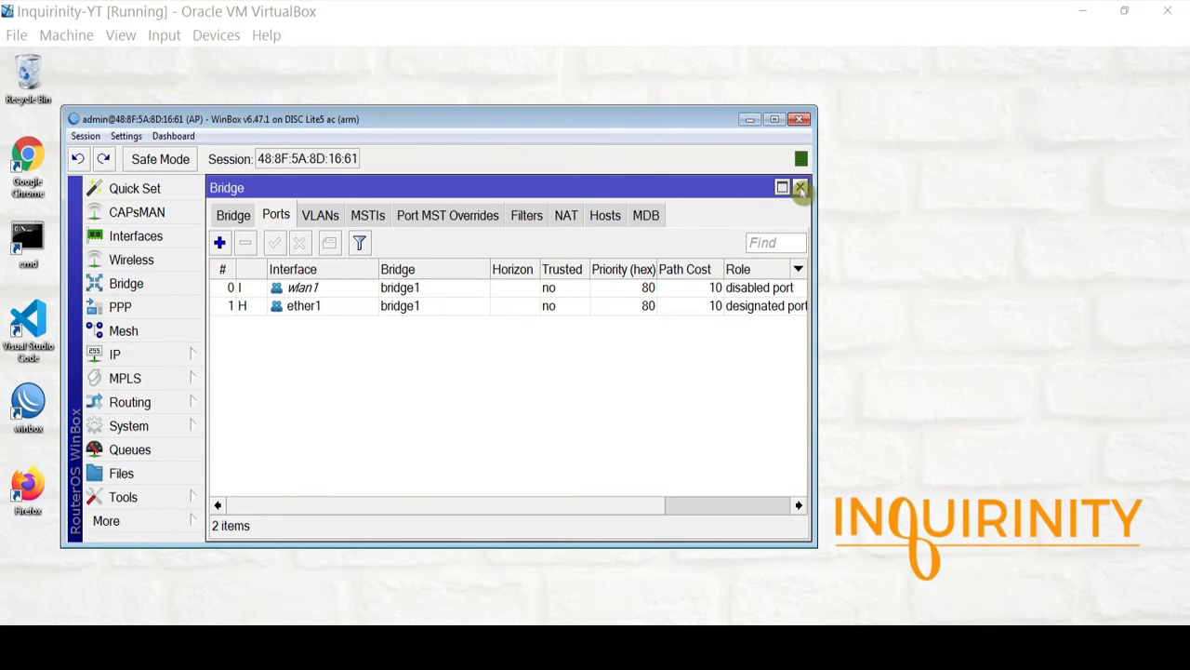
left_click(800, 189)
Assign the IP address 192.168.1.21/24 to the bridge1 interface on the AP and close the address list.
left_click(141, 362)
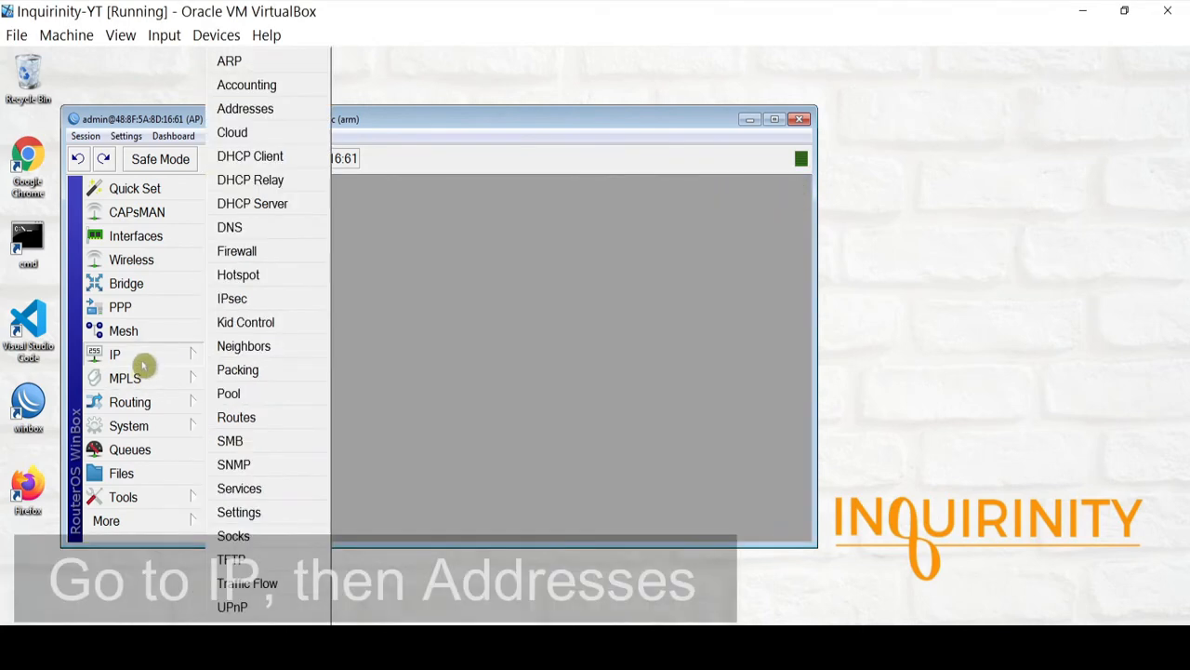
left_click(284, 114)
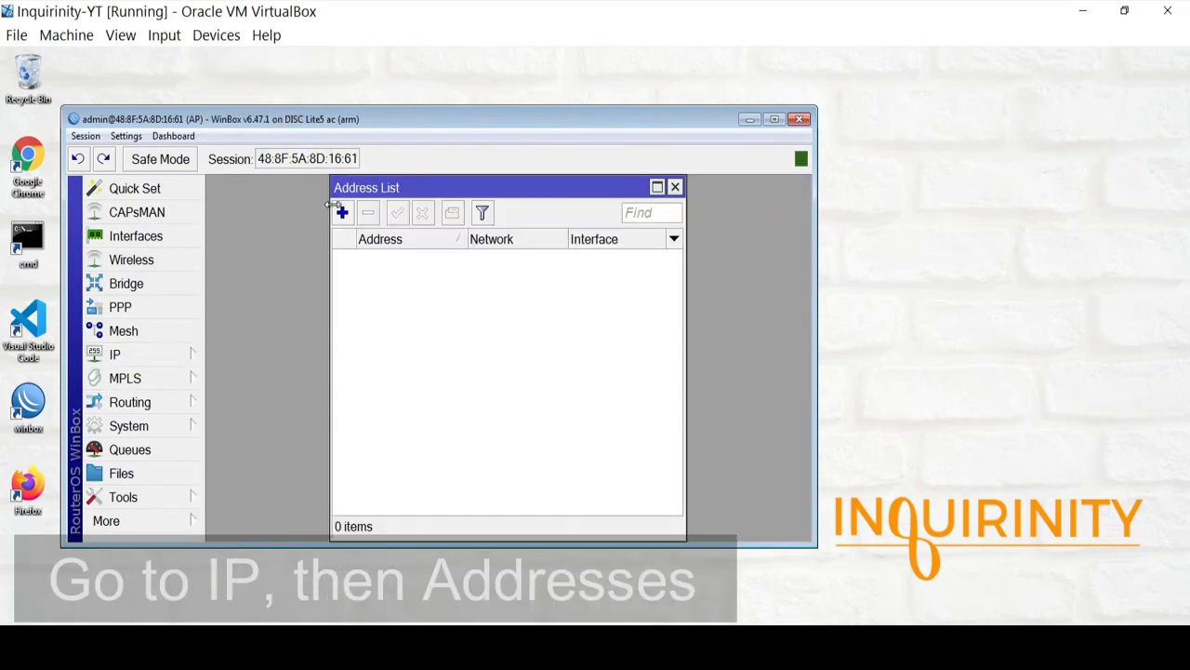
left_click(342, 214)
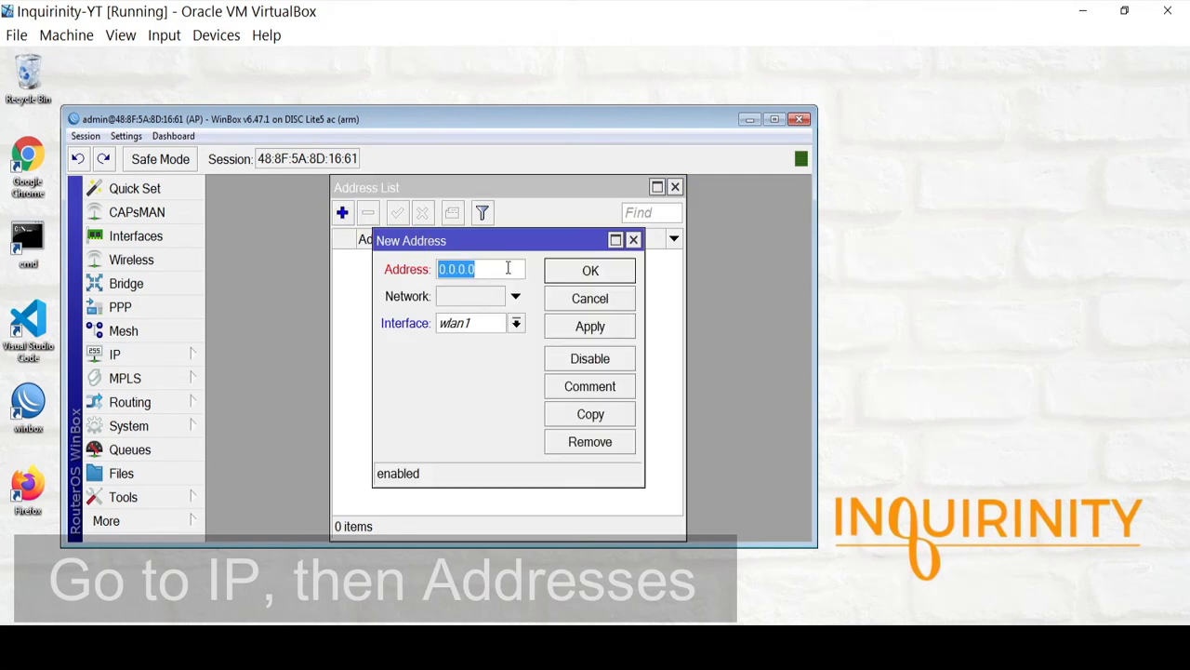
type("192.1")
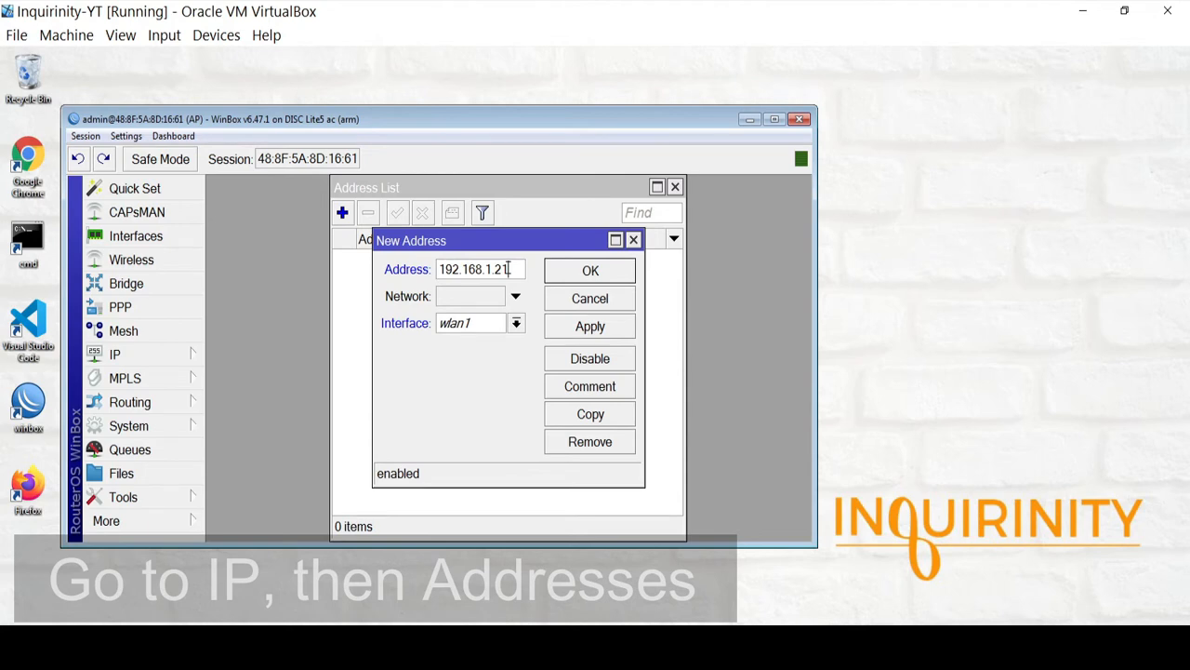
type("68.1.21/24")
left_click(515, 324)
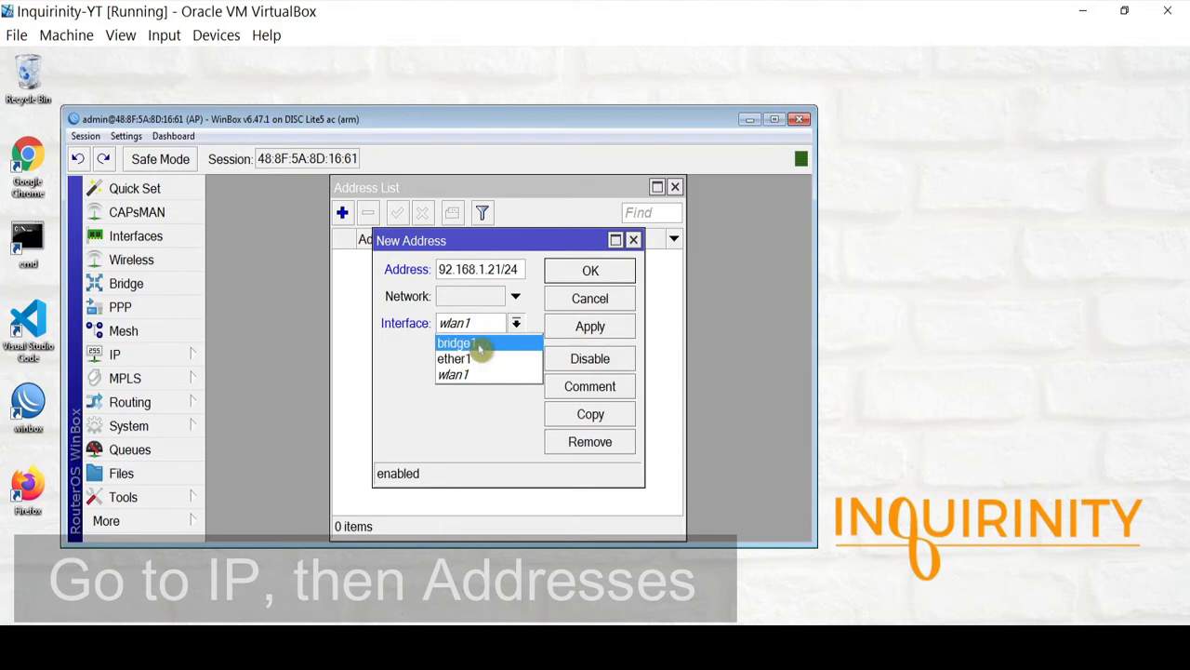
left_click(484, 343)
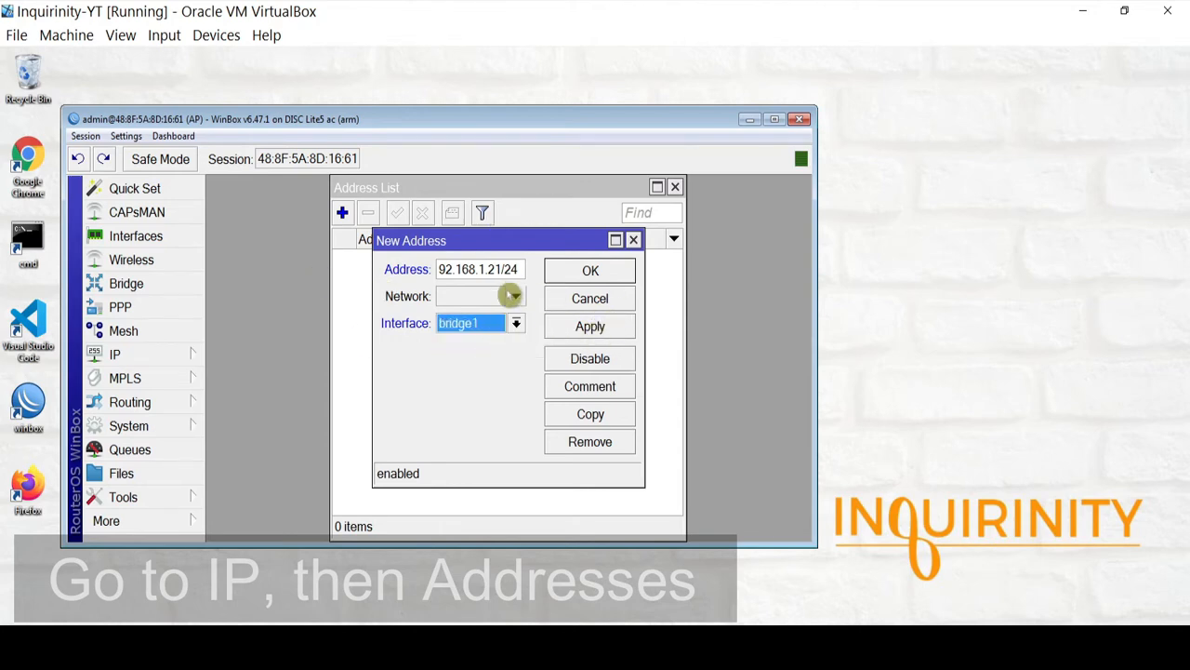
left_click(590, 326)
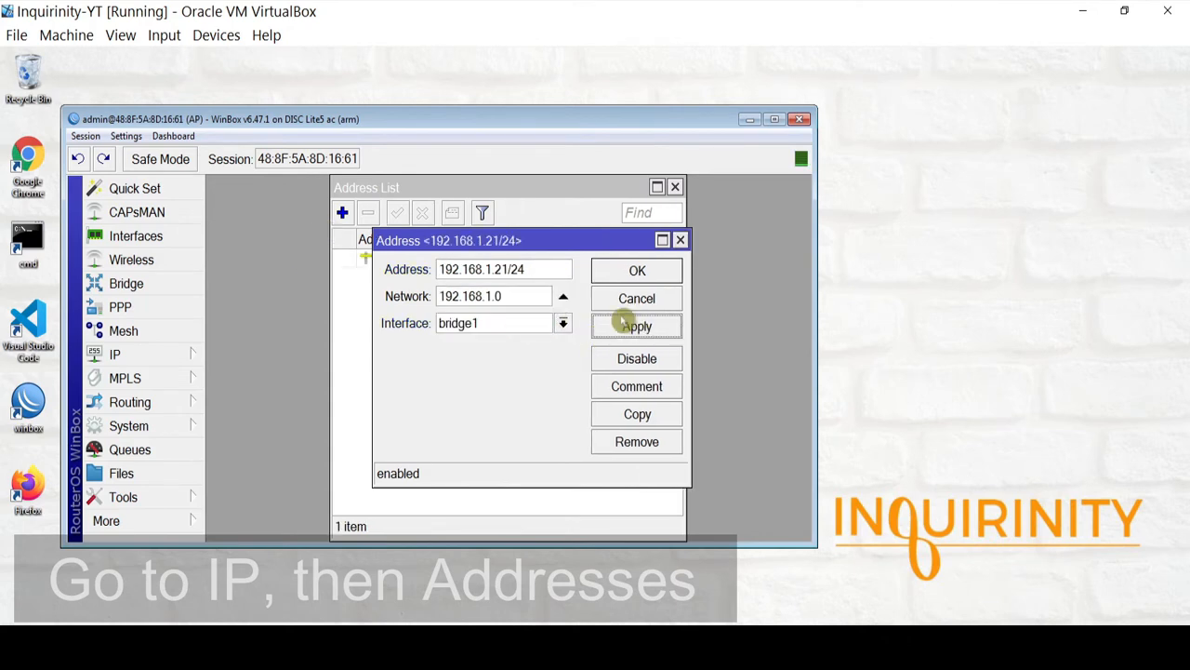
left_click(635, 272)
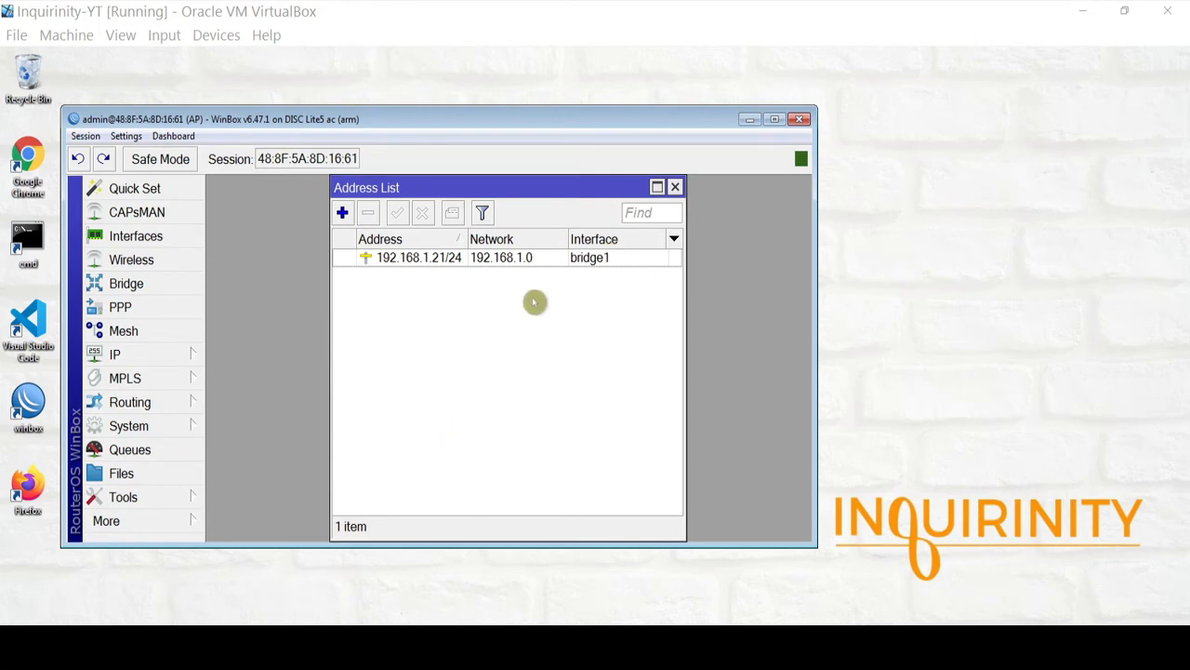
left_click(675, 187)
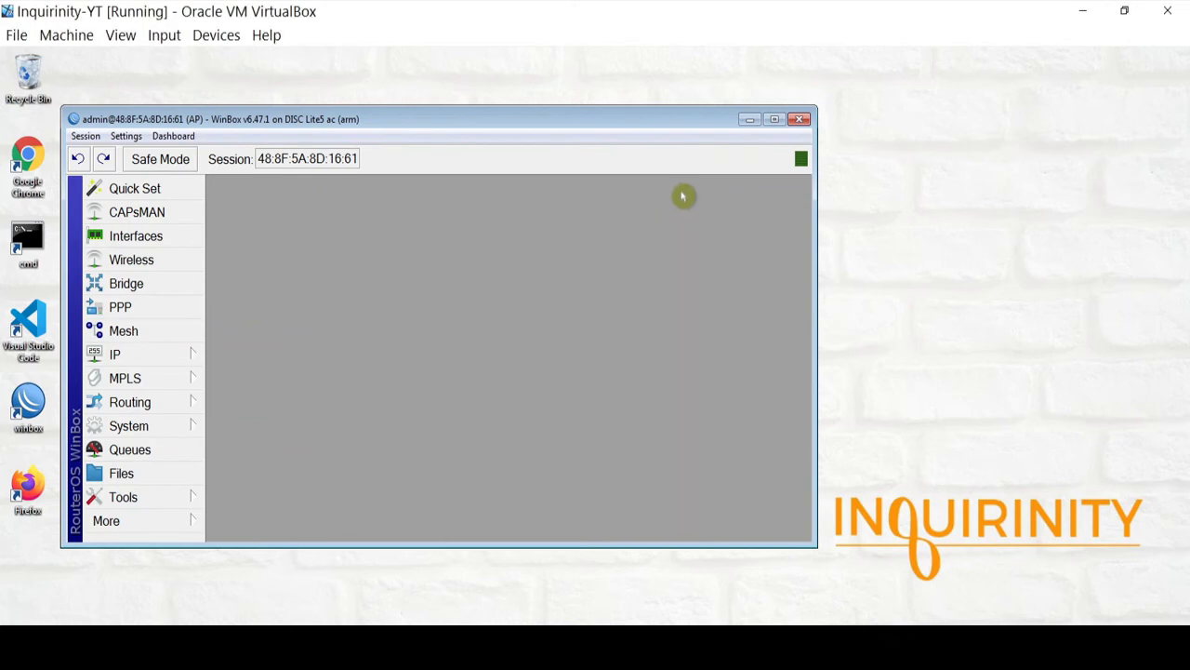
Enable the wlan1 wireless interface on the AP.
left_click(139, 262)
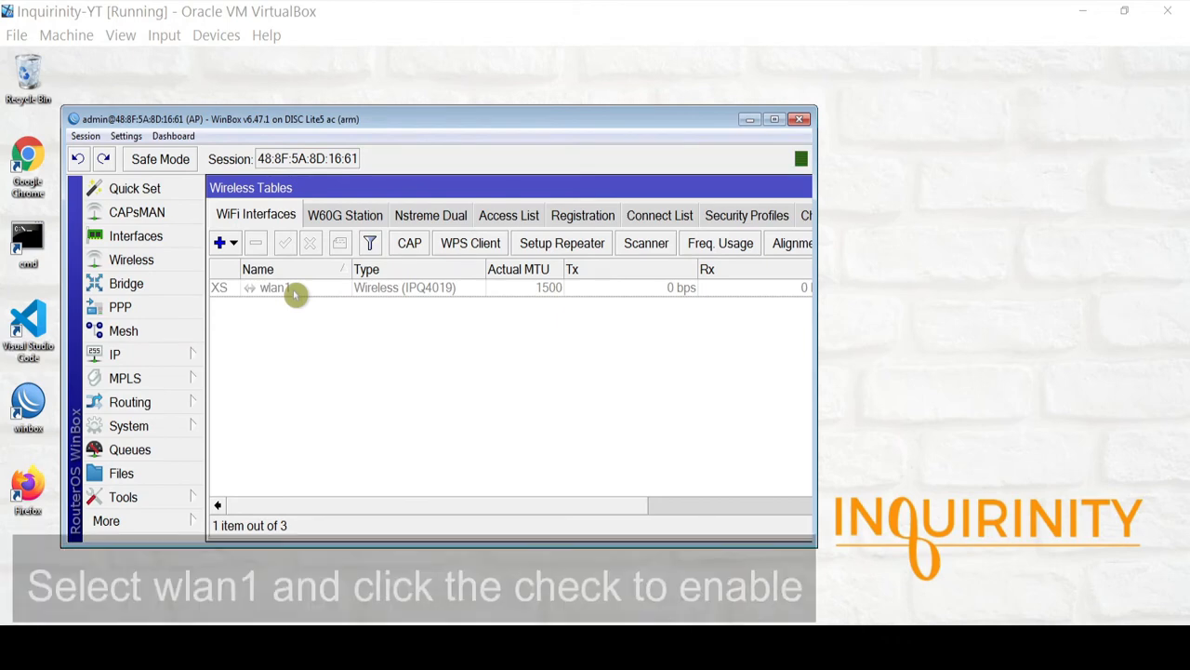
left_click(294, 292)
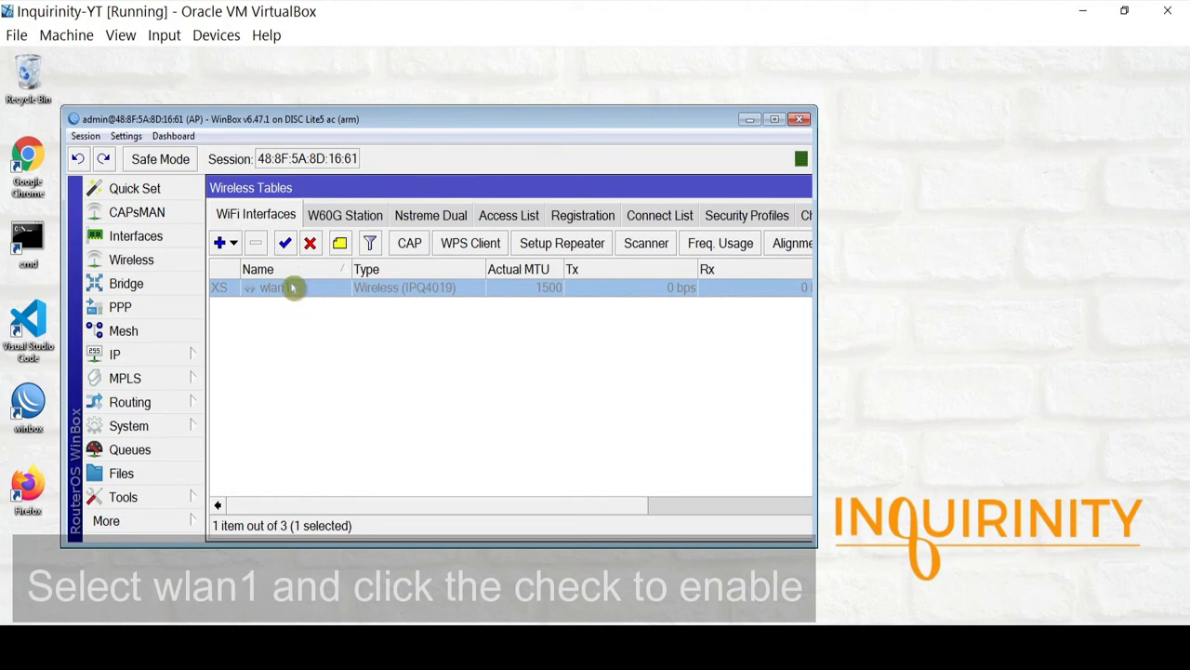
left_click(286, 245)
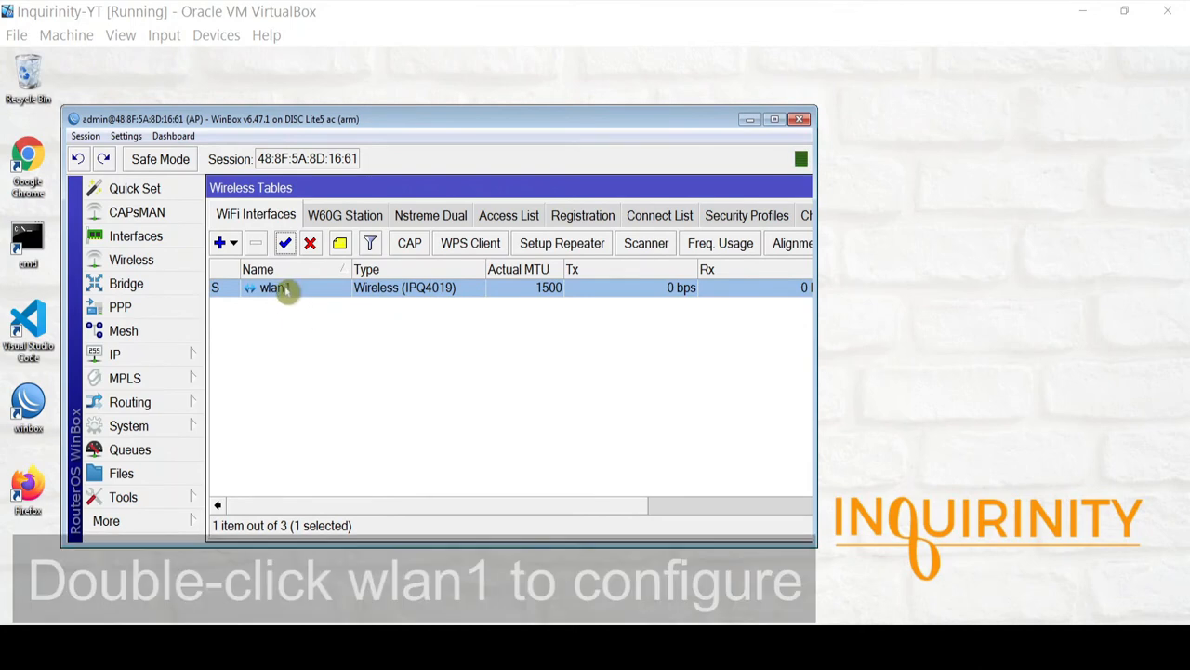
Open the wireless settings of wlan1 and examine the available modes, bands and channel widths.
double_click(277, 289)
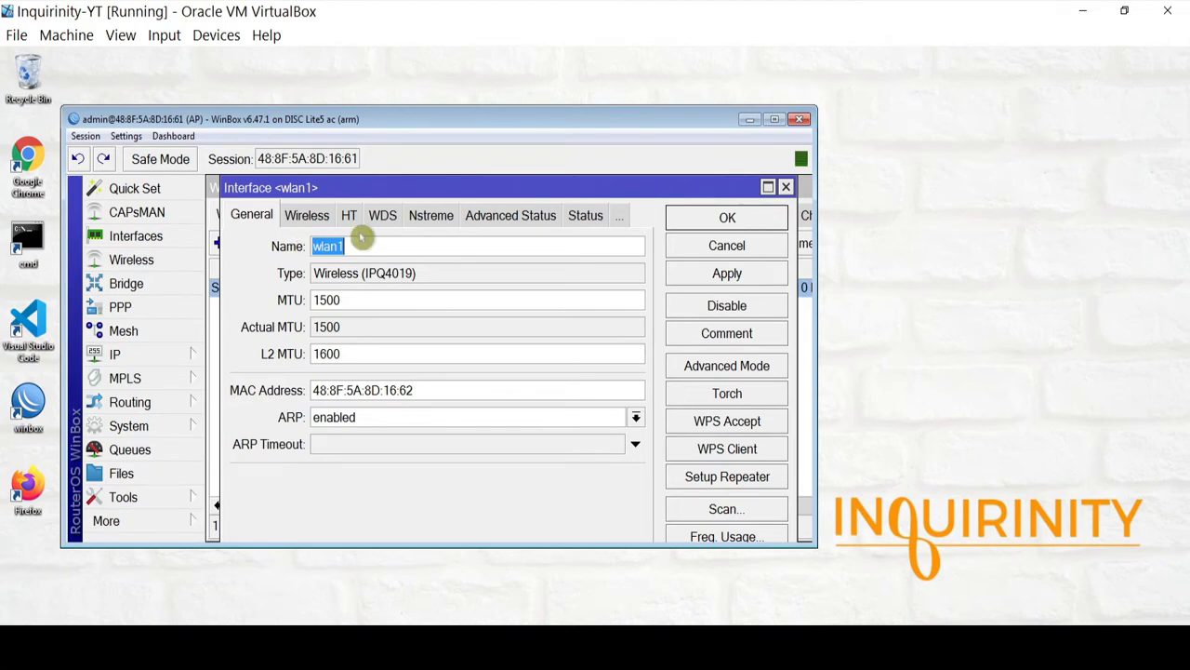
left_click(309, 215)
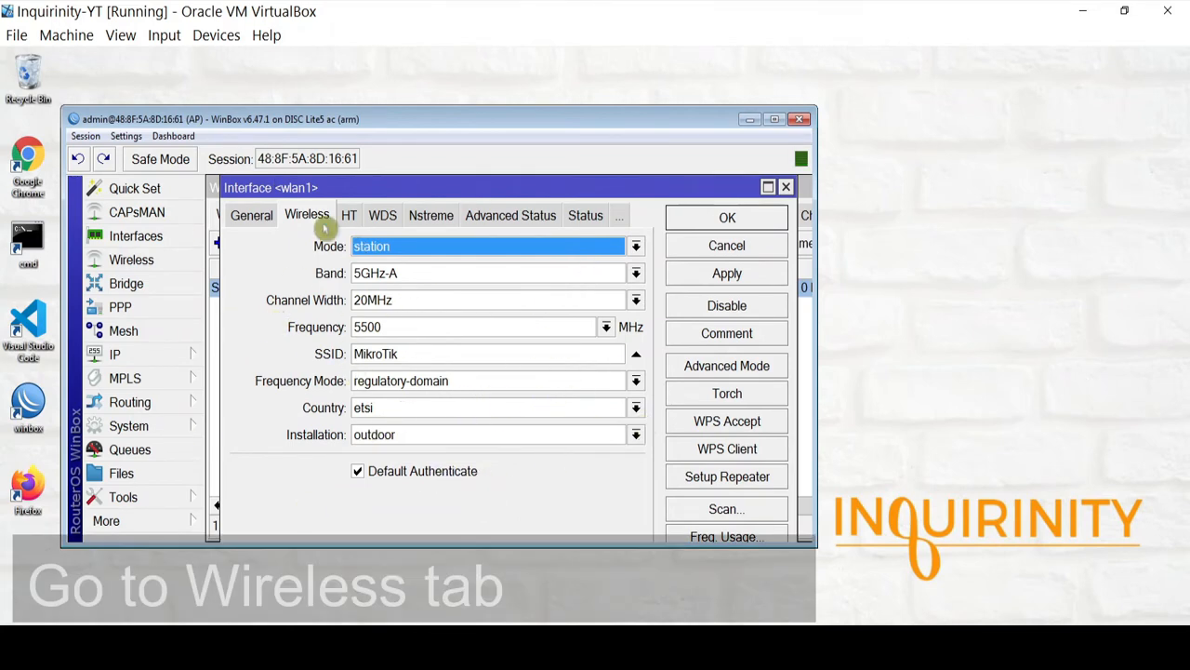
key("Tab")
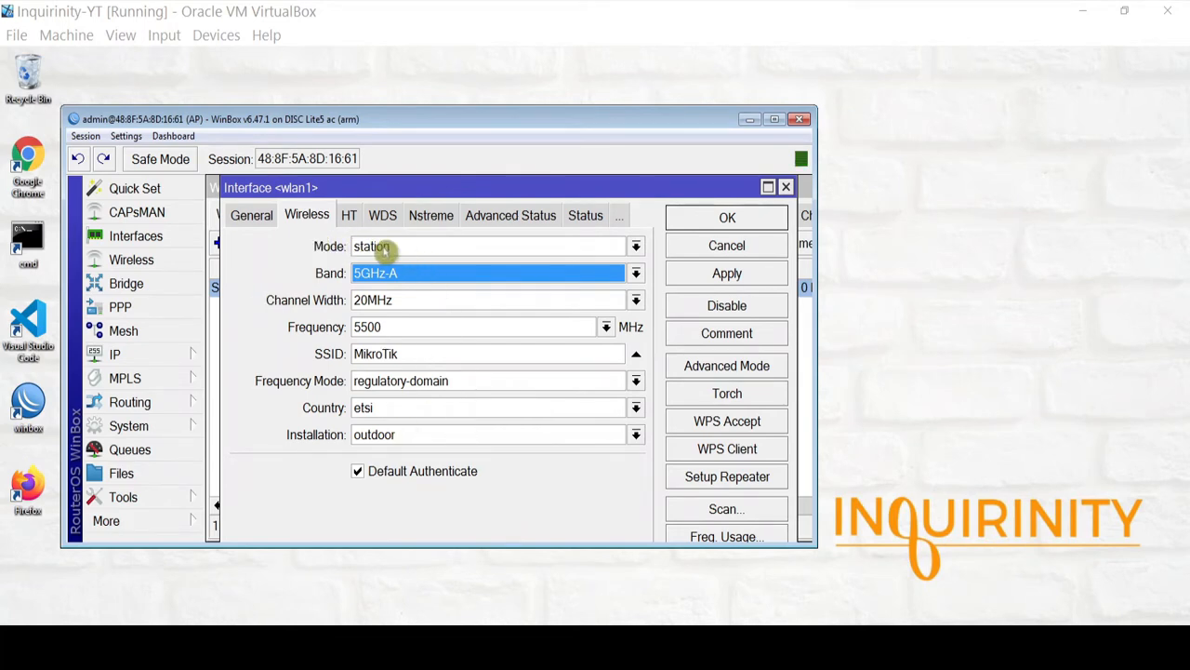
left_click(635, 245)
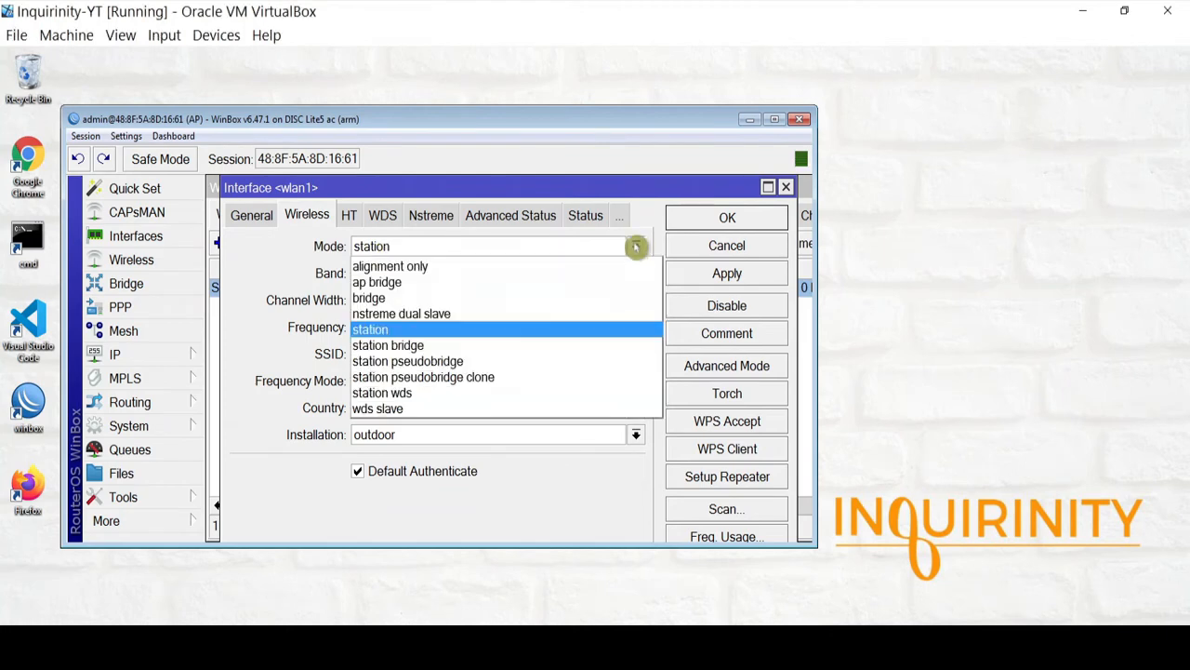
left_click(636, 247)
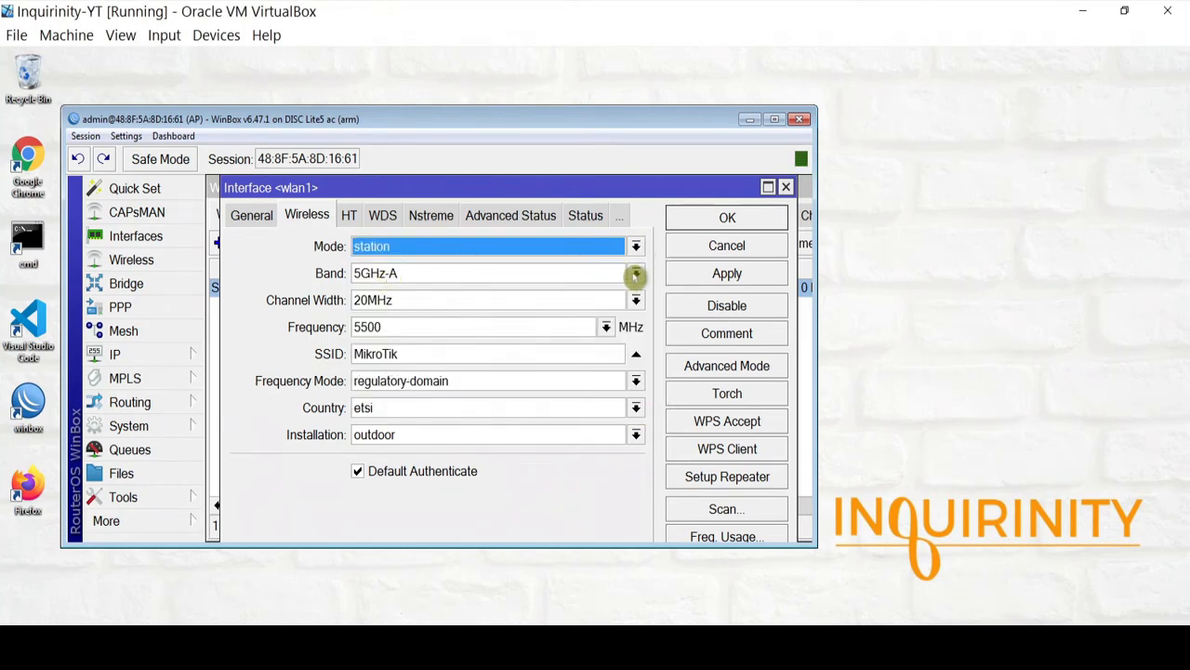
left_click(635, 273)
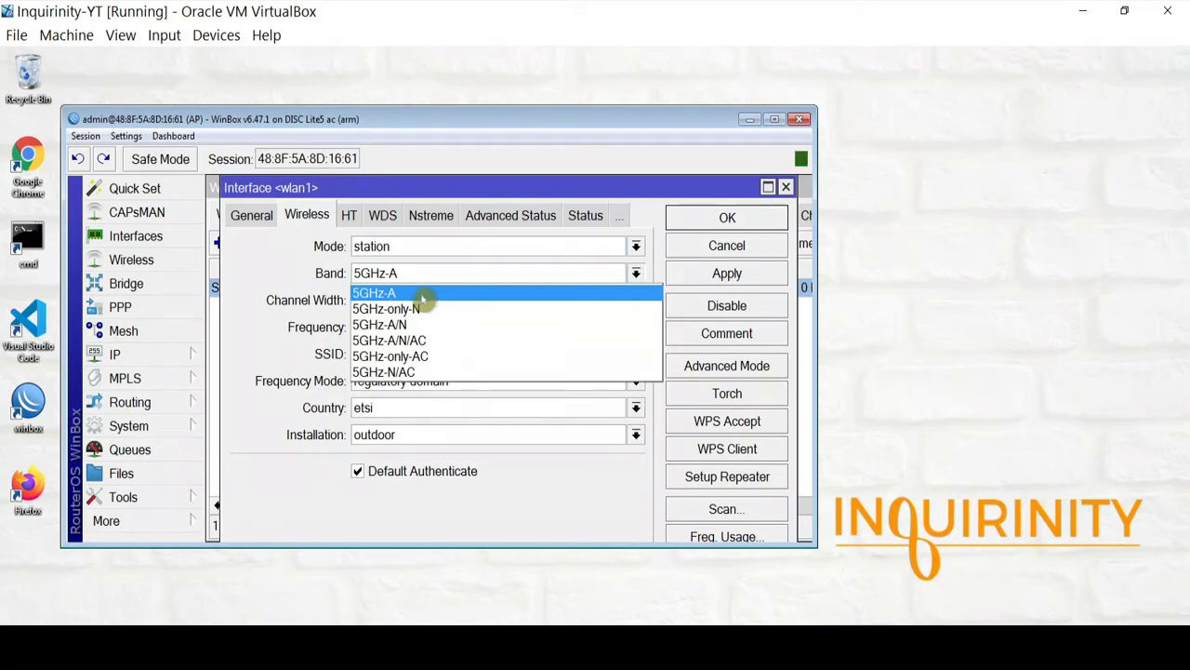
left_click(633, 274)
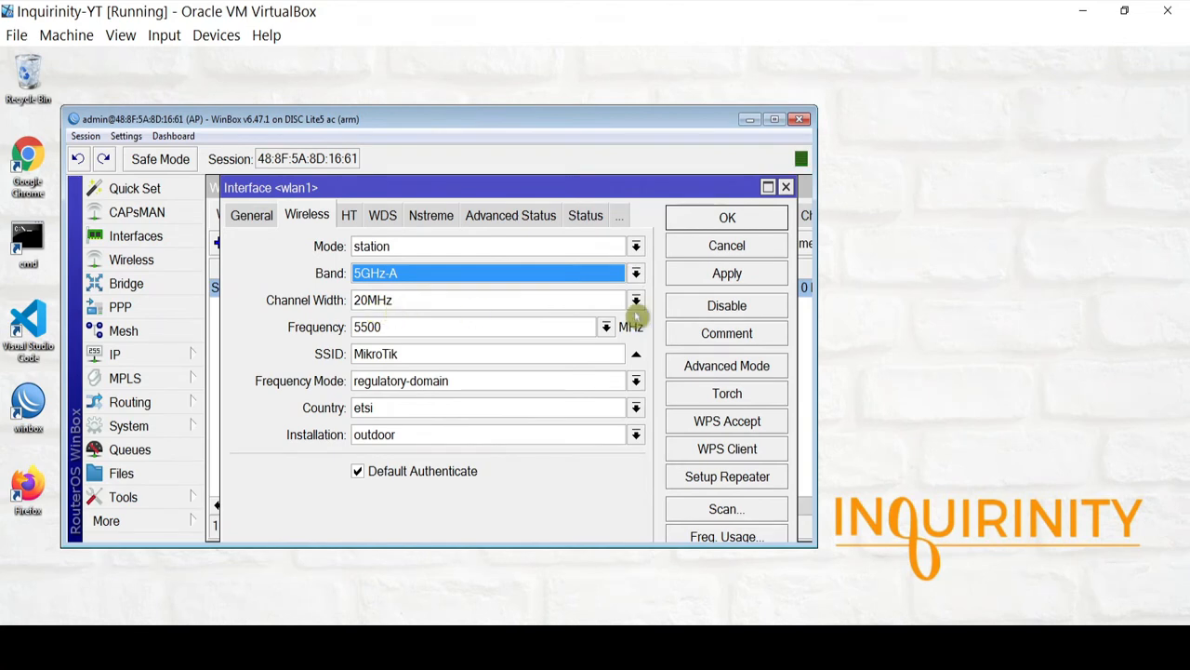
left_click(637, 300)
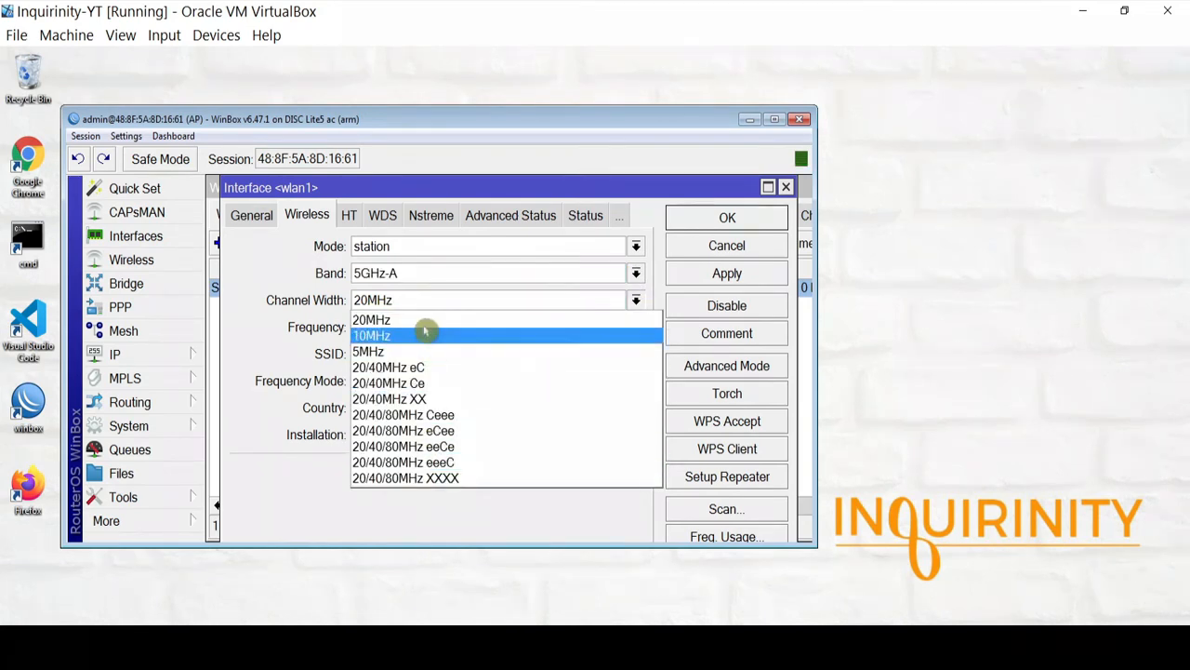
left_click(242, 323)
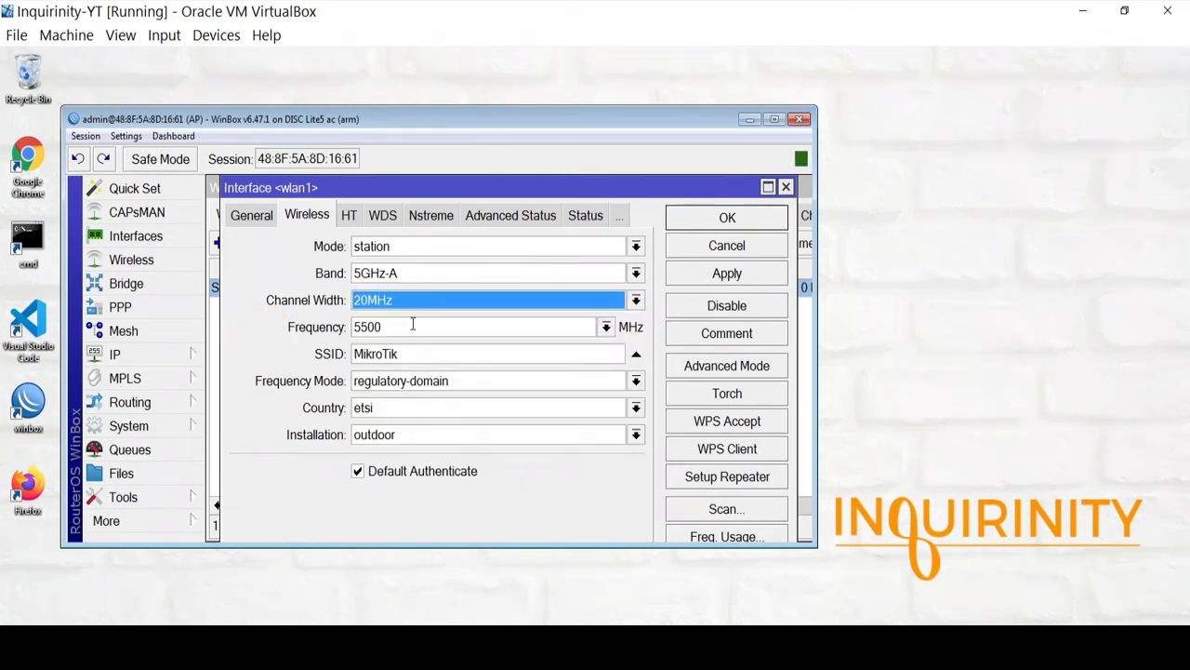
Examine wlan1's frequency choices, SSID, frequency modes and installation options without changing them.
left_click(606, 326)
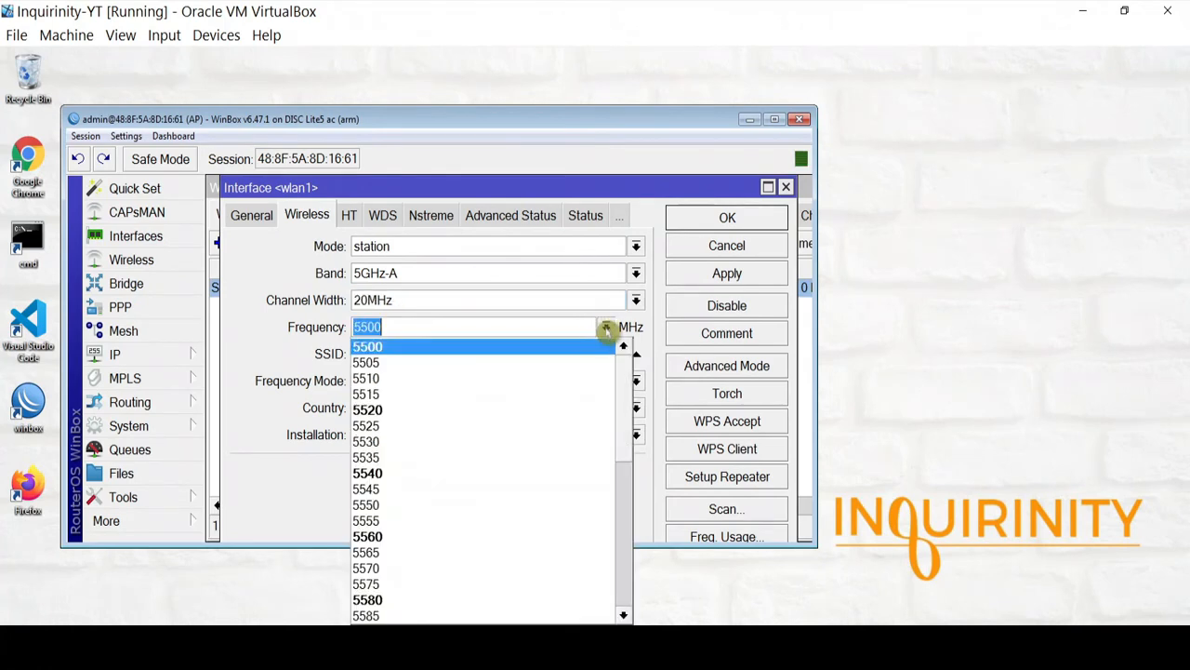
left_click_drag(624, 423, 629, 377)
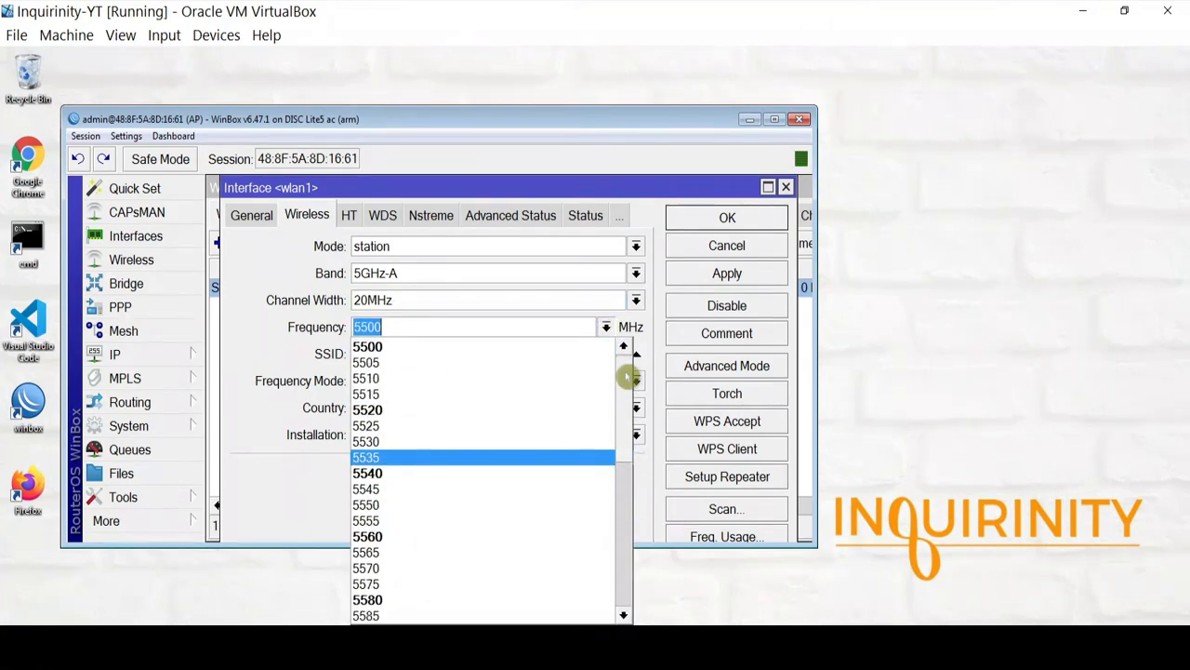
left_click(614, 332)
left_click_drag(430, 356, 332, 349)
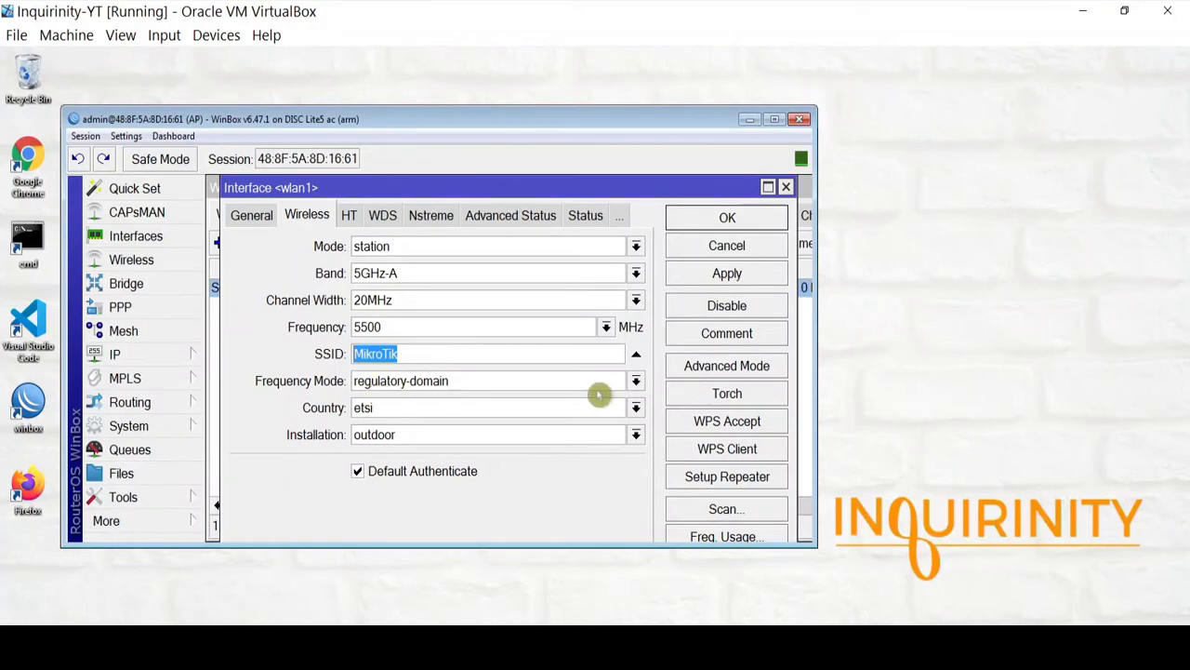
left_click(635, 382)
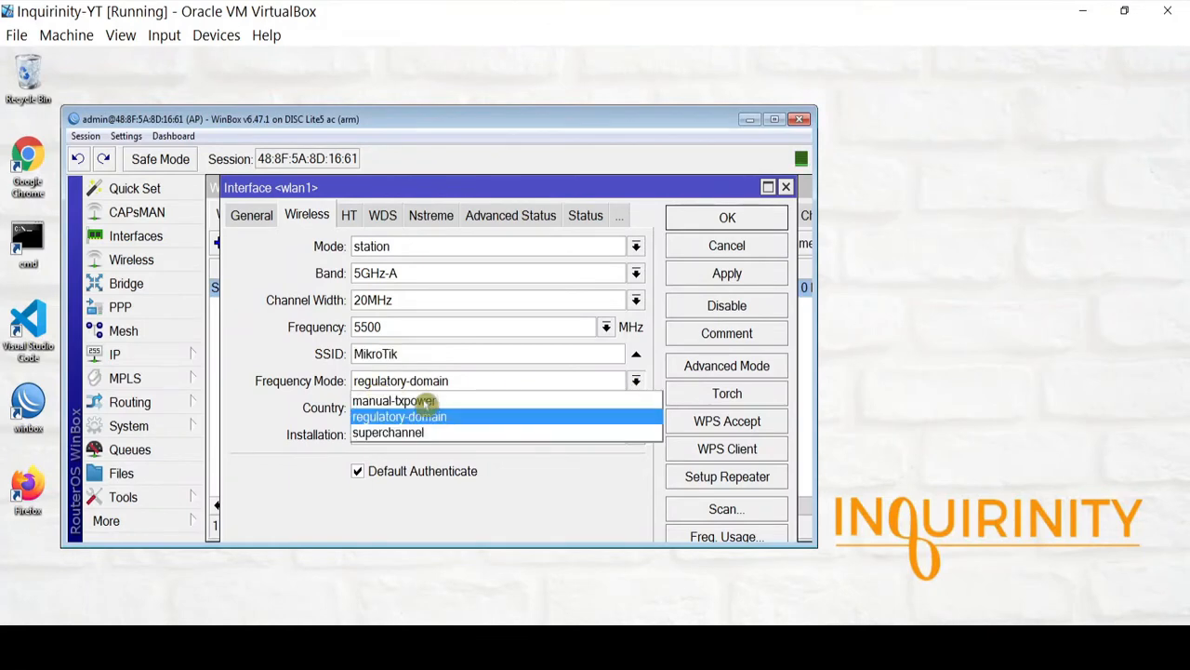
left_click(260, 421)
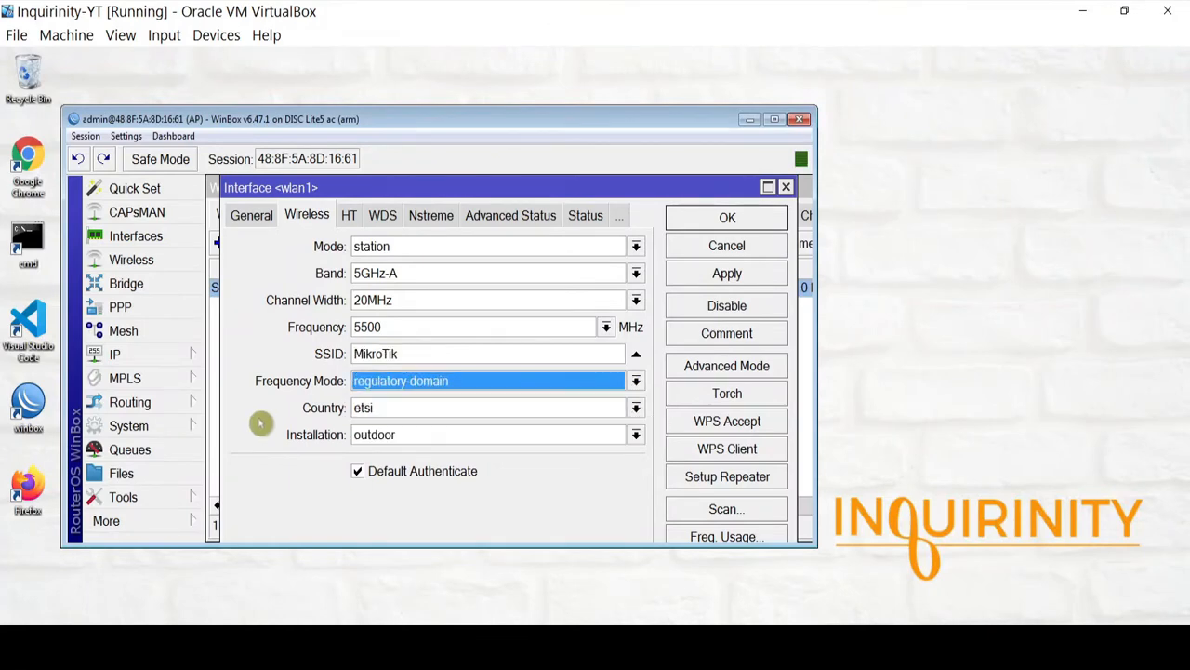
left_click(598, 438)
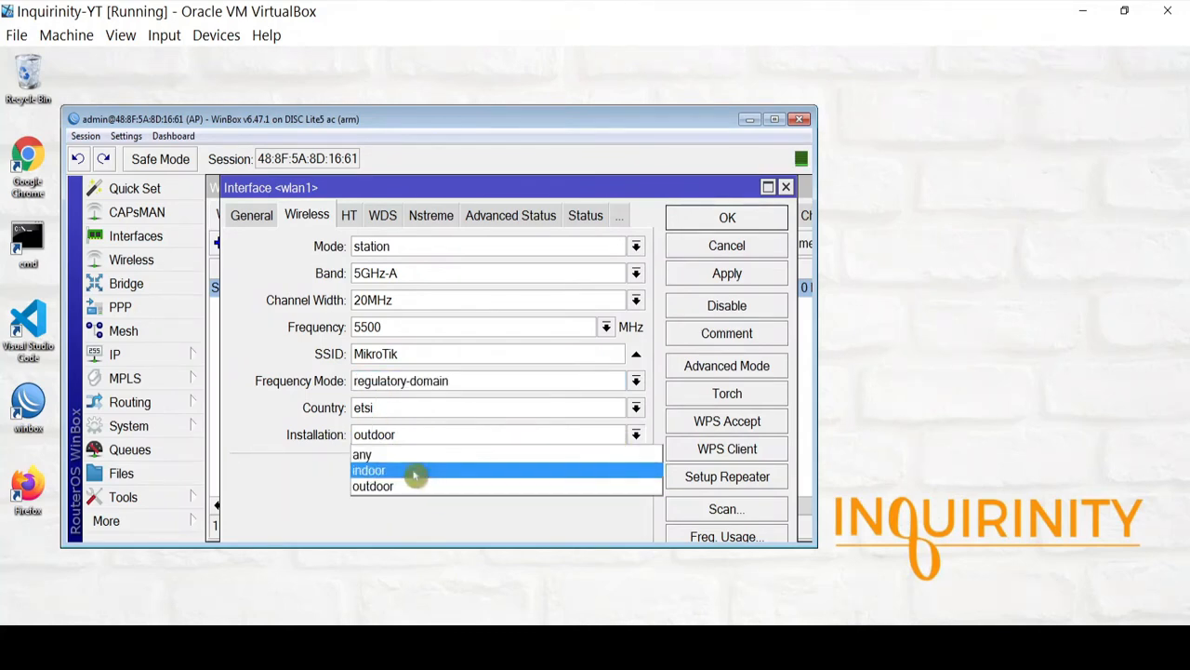
left_click(306, 520)
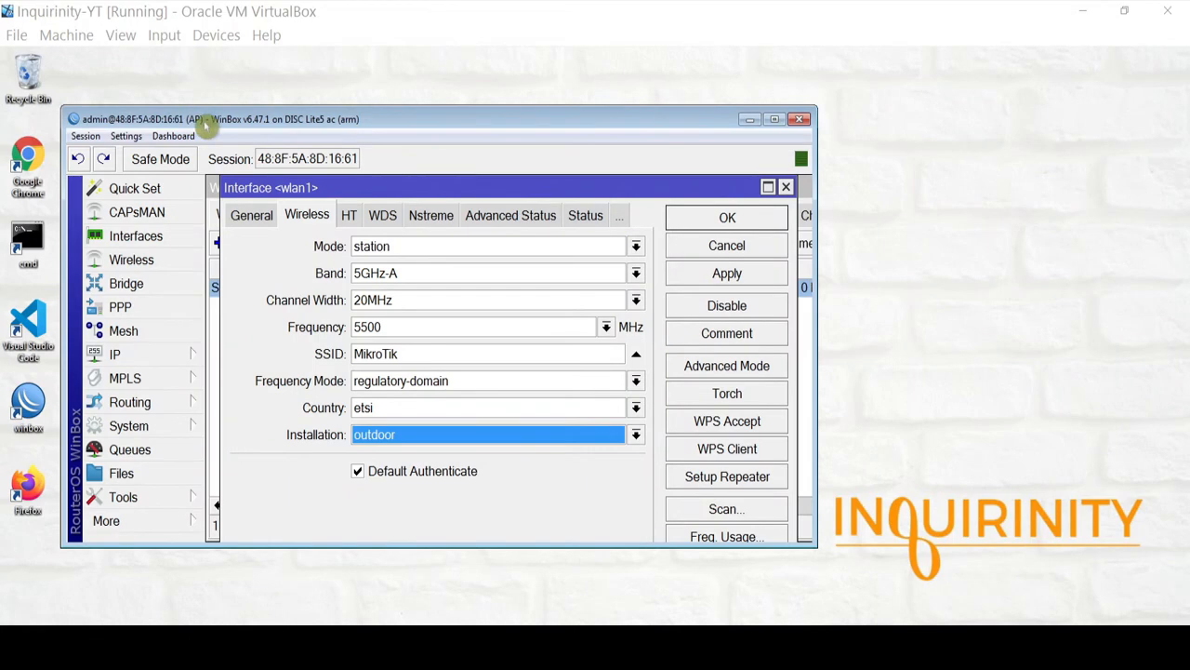
Check the AP's license level by running /system license print in a new terminal, and close the terminal.
left_click(636, 248)
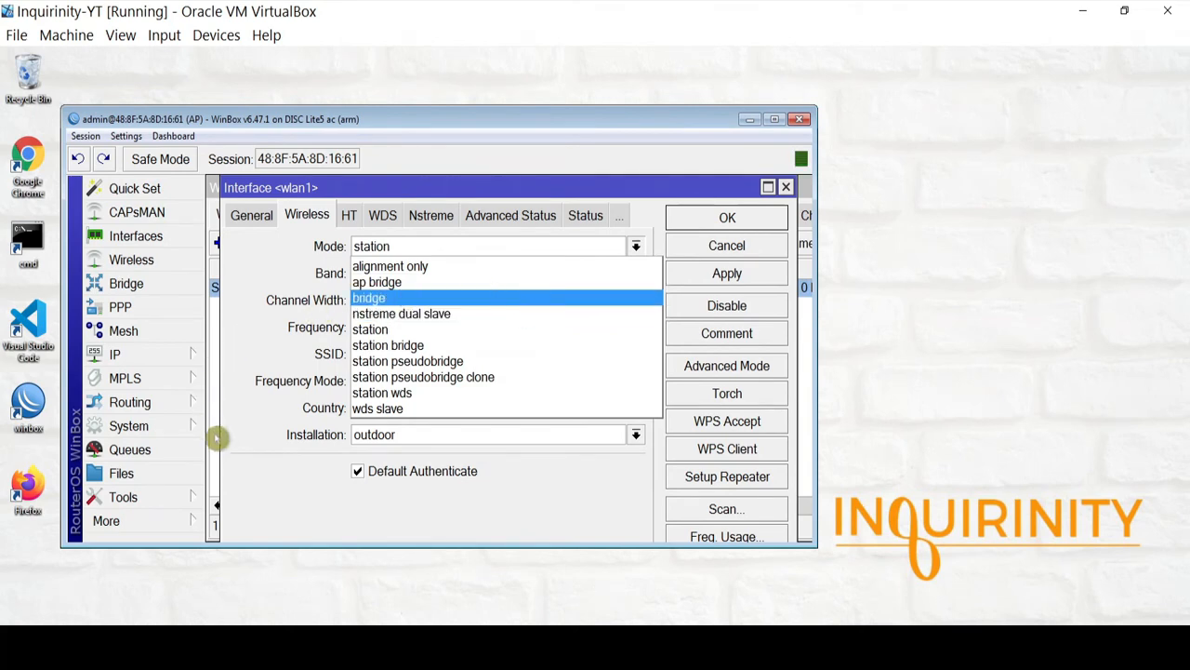
left_click(181, 527)
left_click(181, 528)
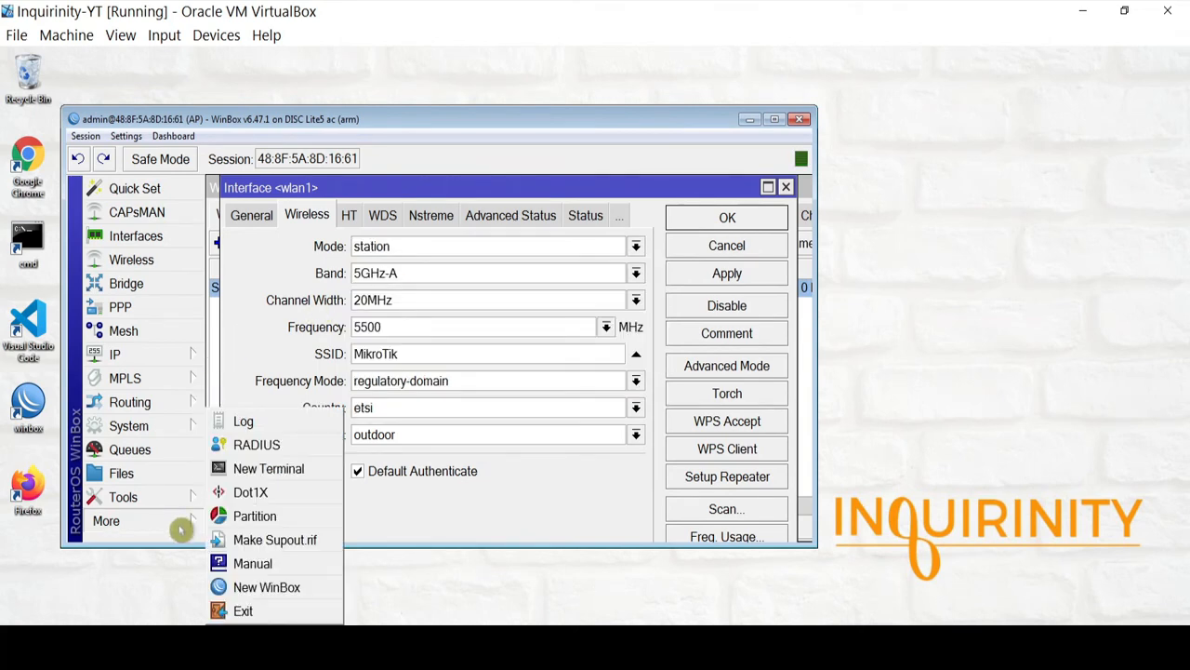
left_click(274, 470)
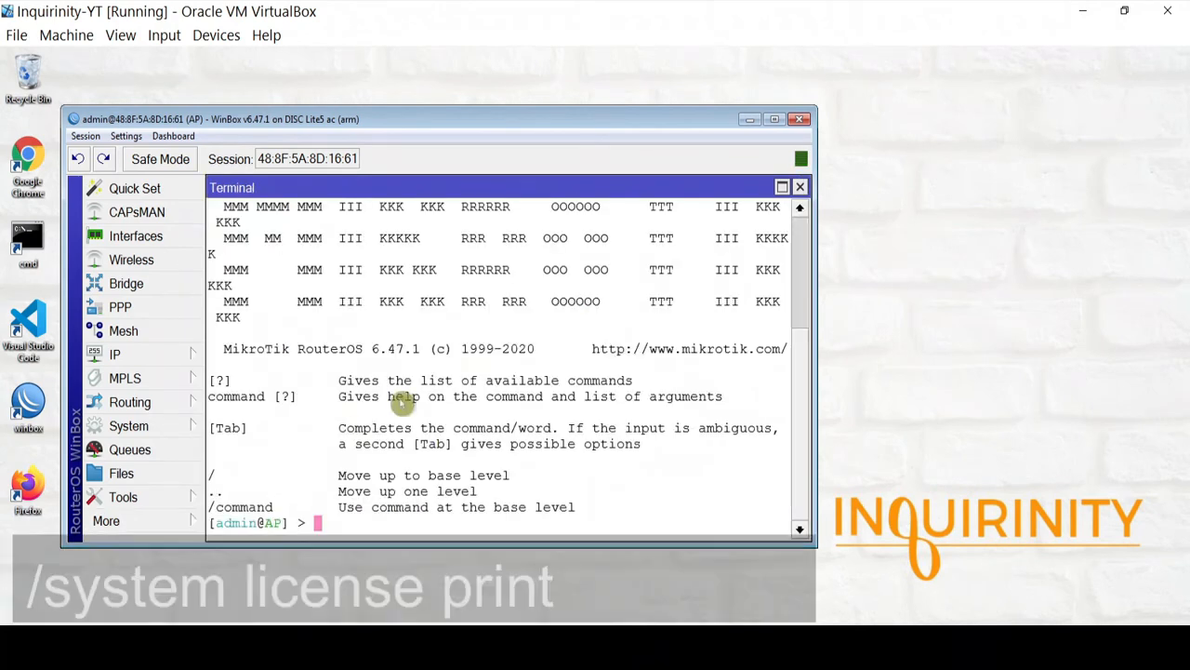
type("/system license print")
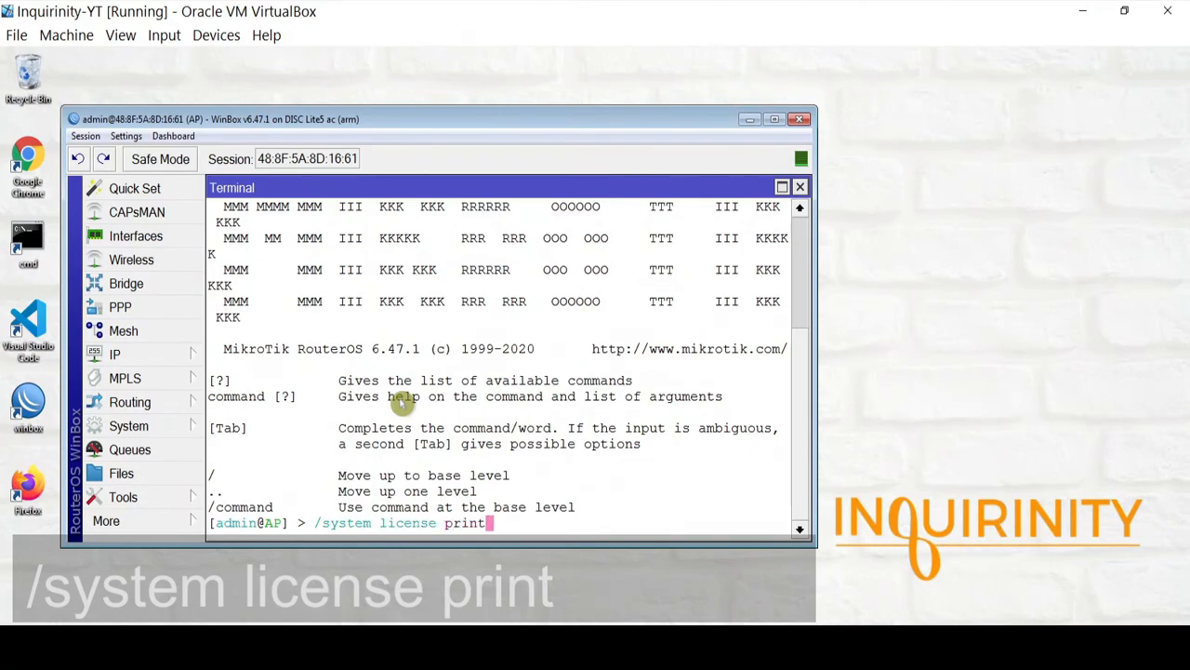
key("Return")
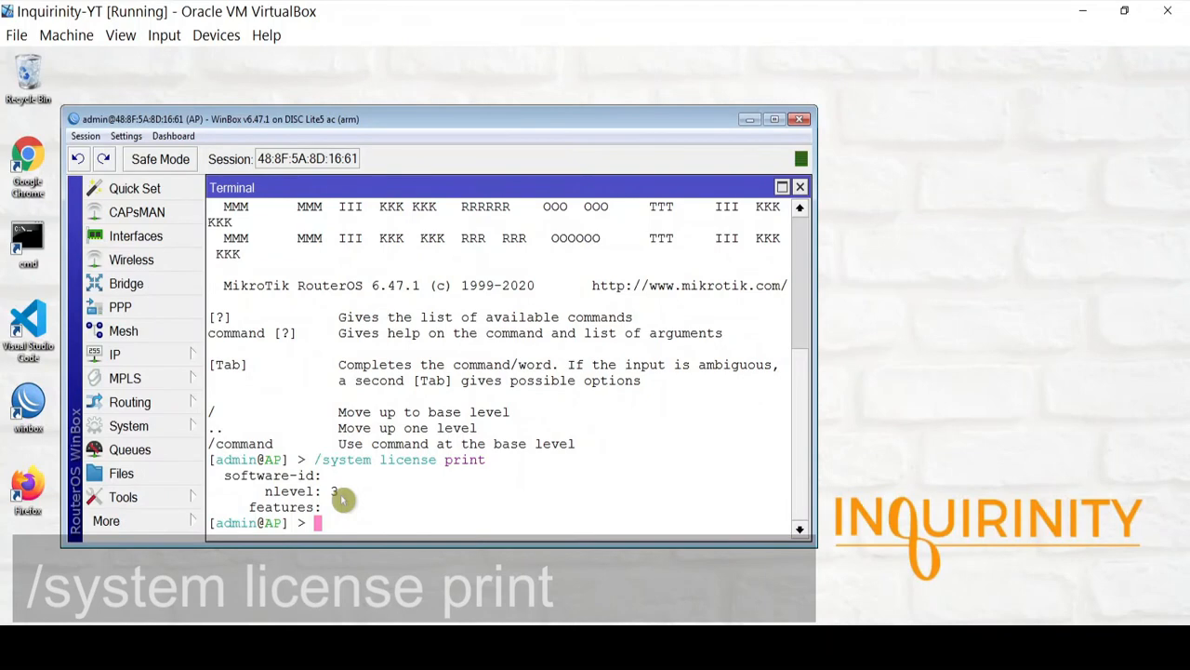
left_click(800, 187)
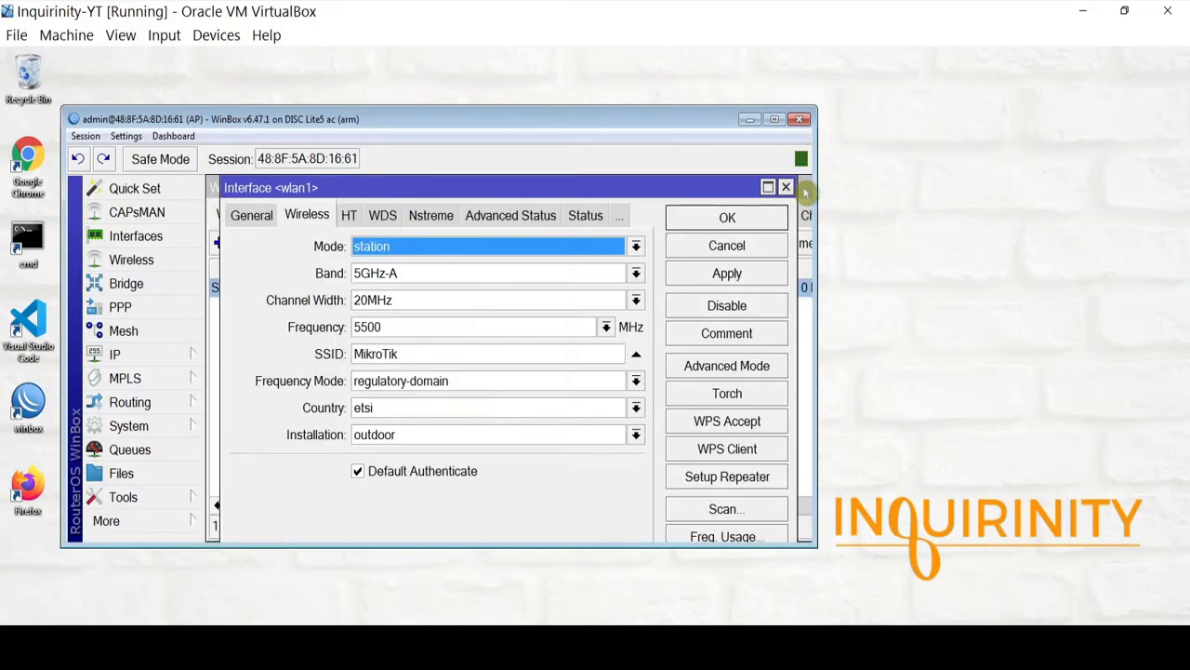
Set wlan1's wireless mode to bridge and its band to 5GHz-N/AC.
left_click(547, 247)
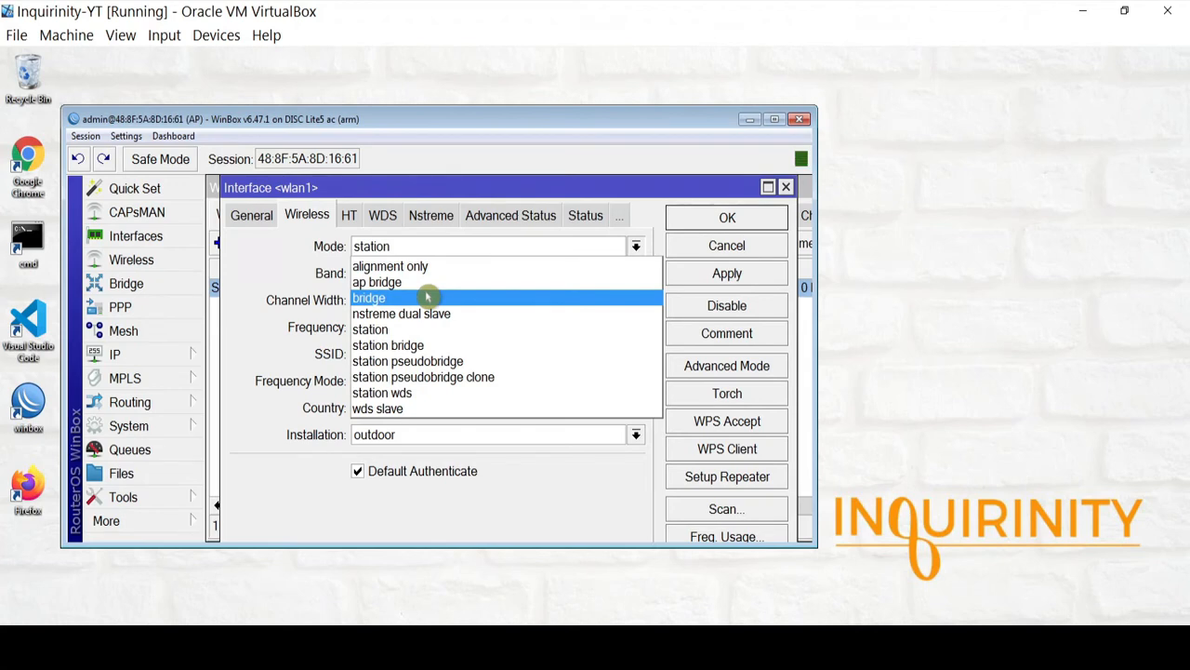
left_click(376, 300)
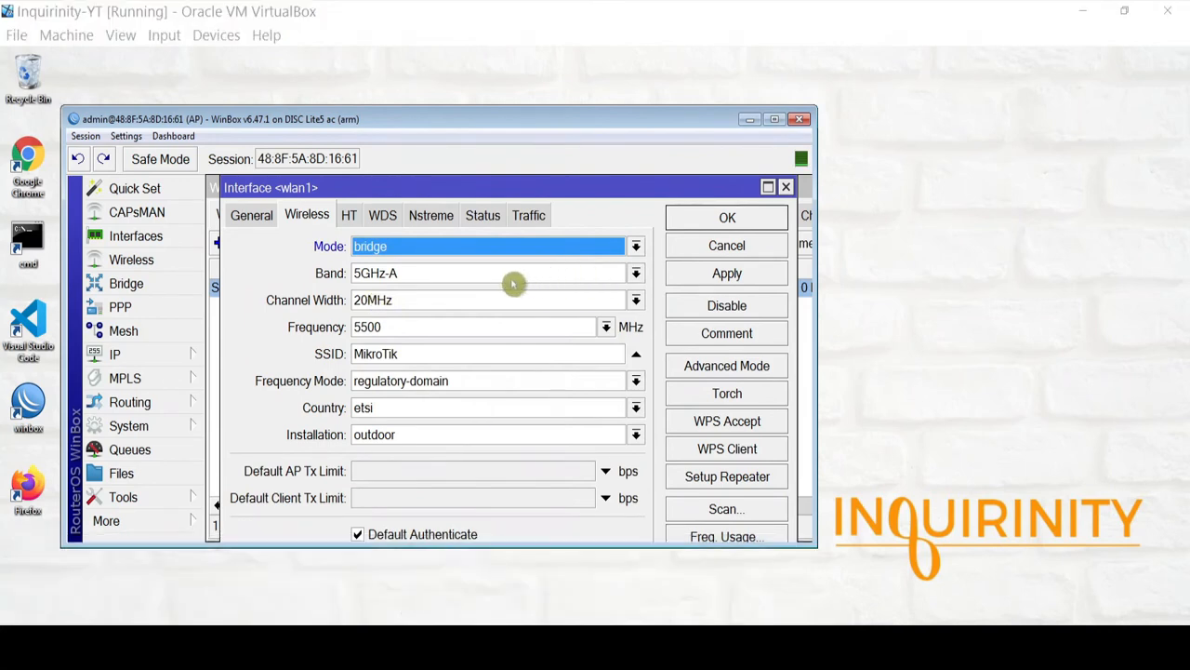
left_click(635, 272)
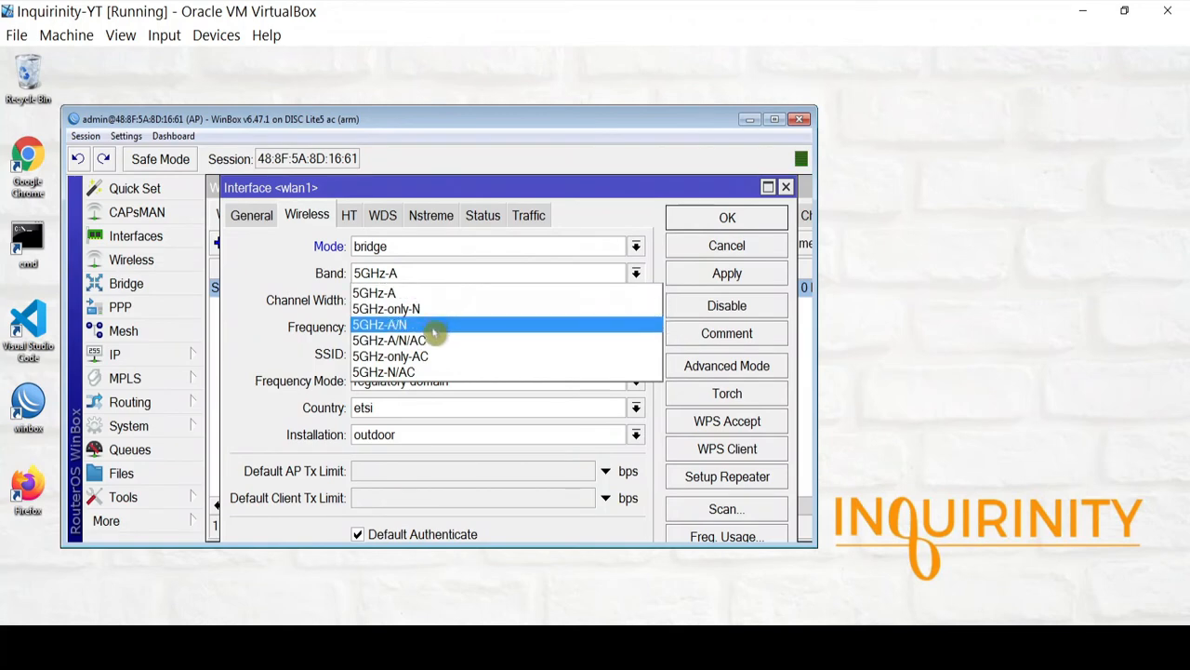
left_click(410, 375)
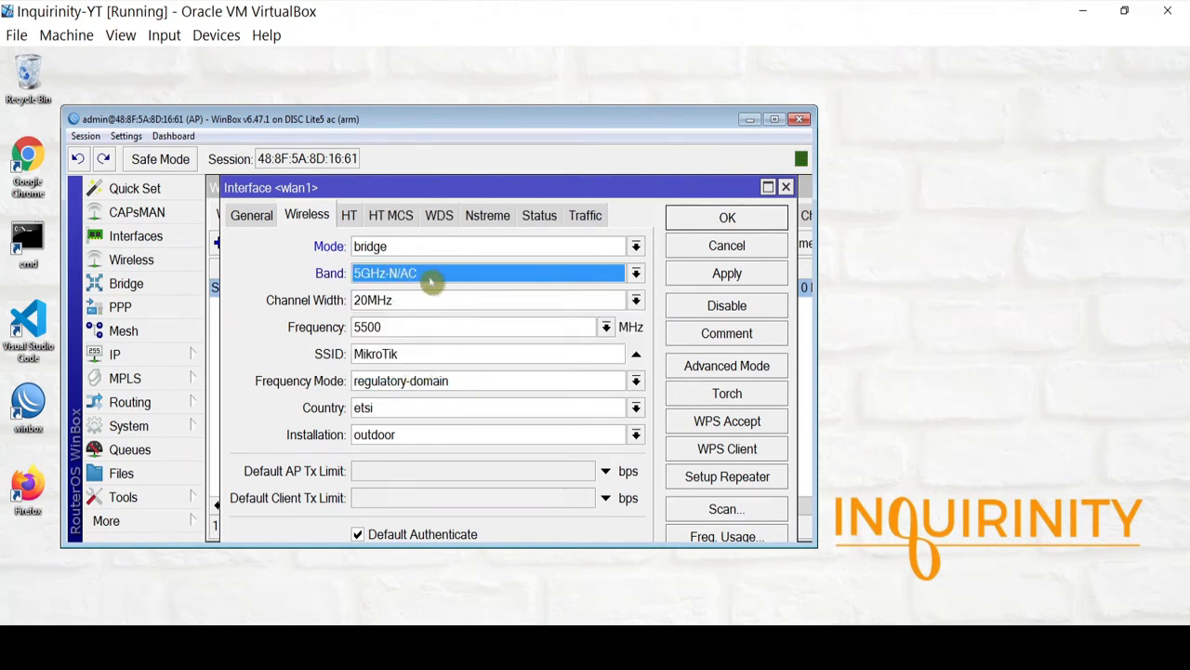
Review the channel widths available for wlan1 and keep 20MHz selected.
left_click(634, 299)
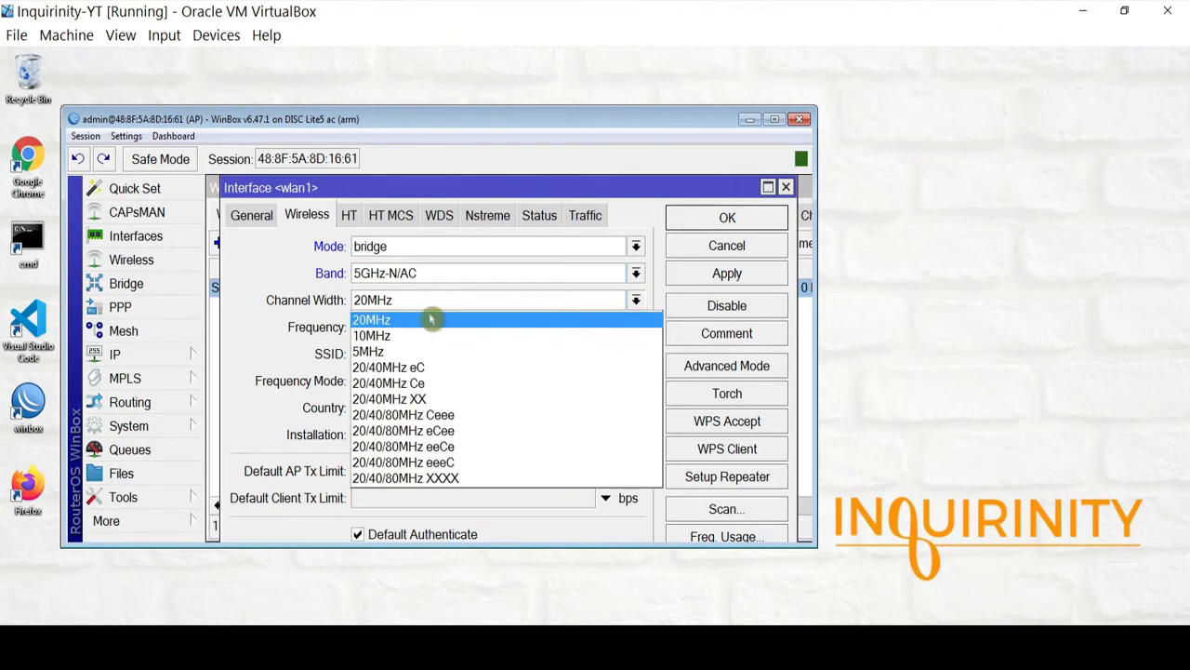
left_click(300, 300)
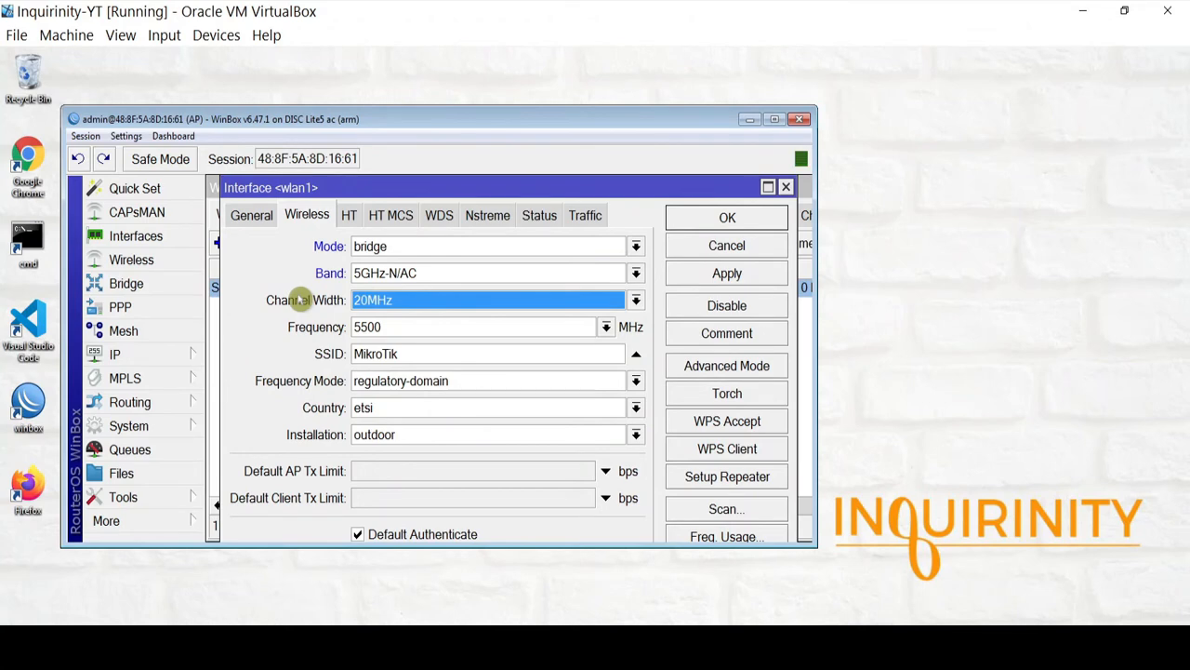
left_click(517, 303)
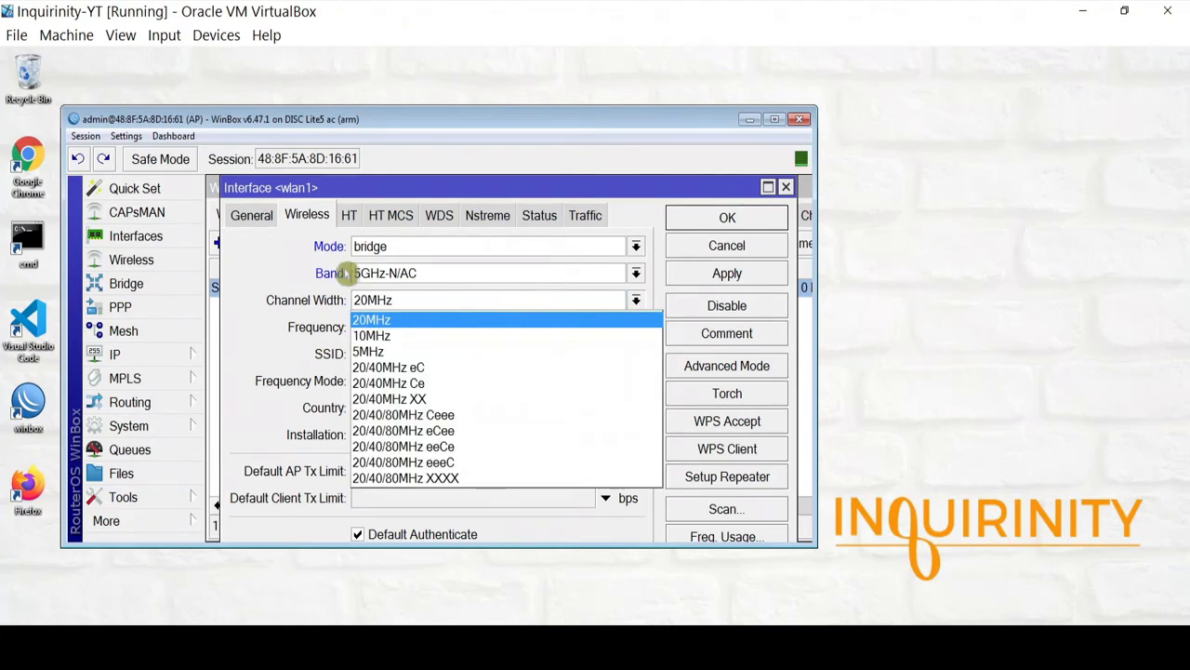
left_click(389, 321)
left_click(412, 302)
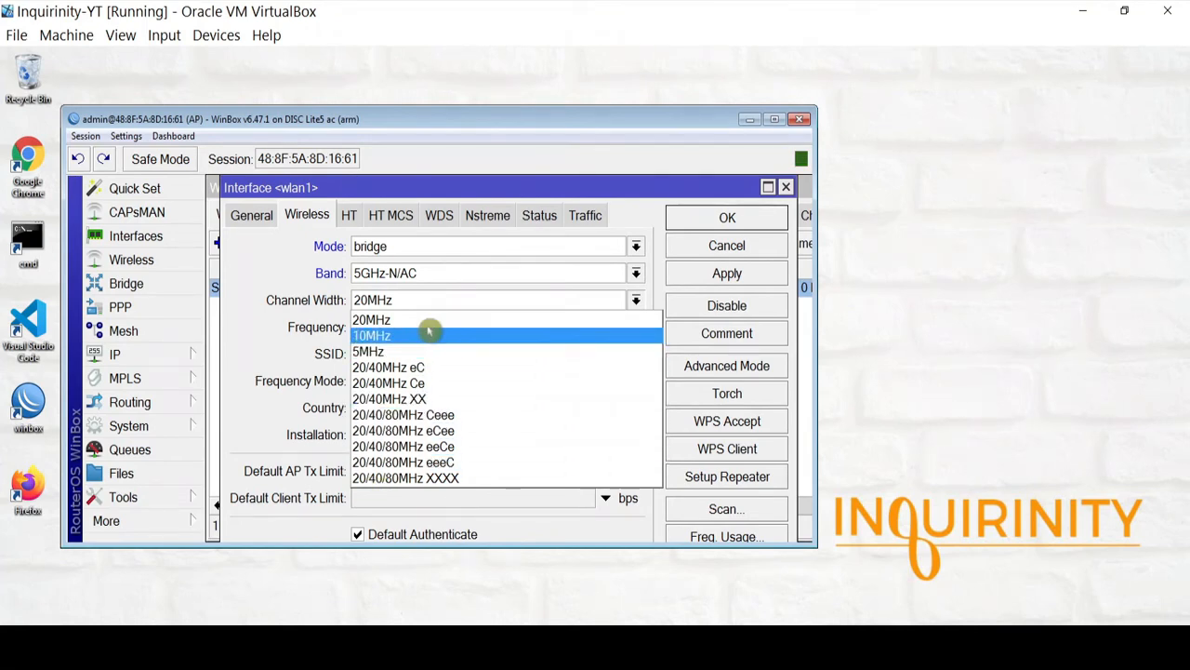
left_click(391, 322)
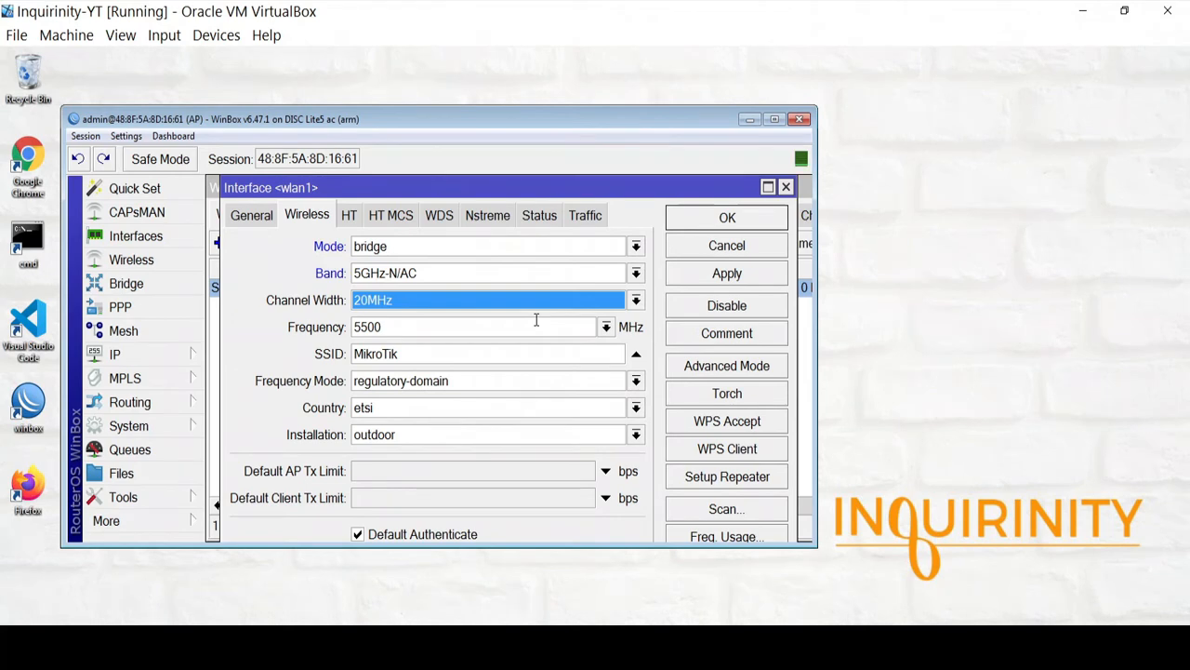
Examine the frequency and country choices offered for wlan1 under the etsi regulatory setting without changing them.
double_click(385, 329)
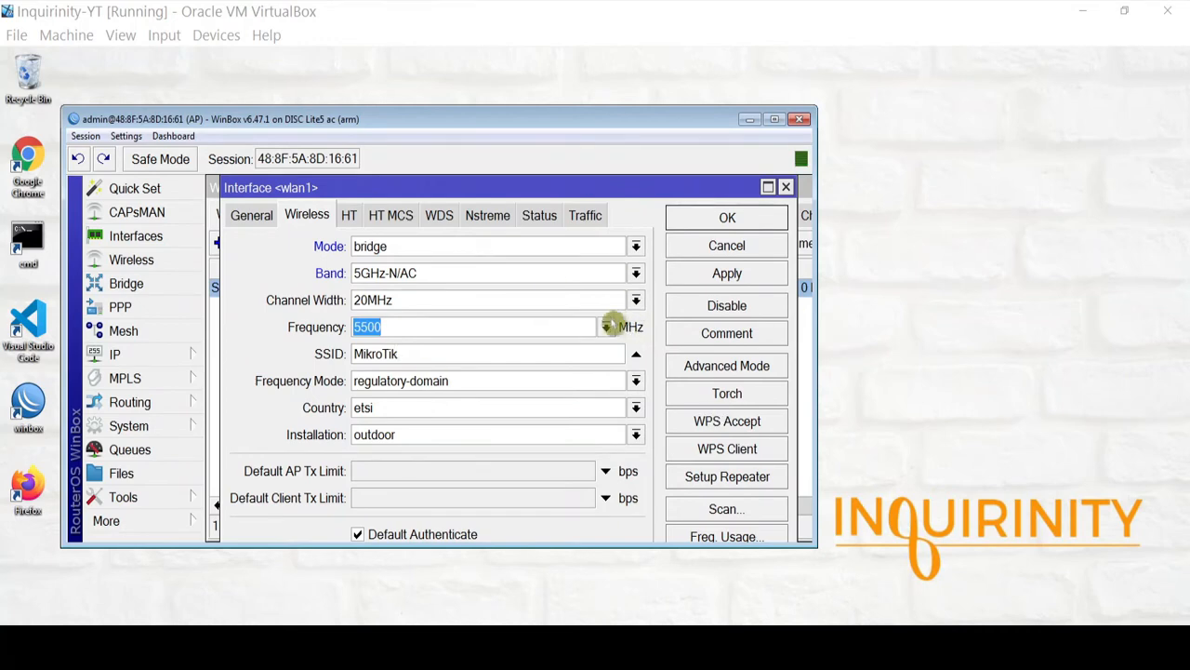
left_click(606, 328)
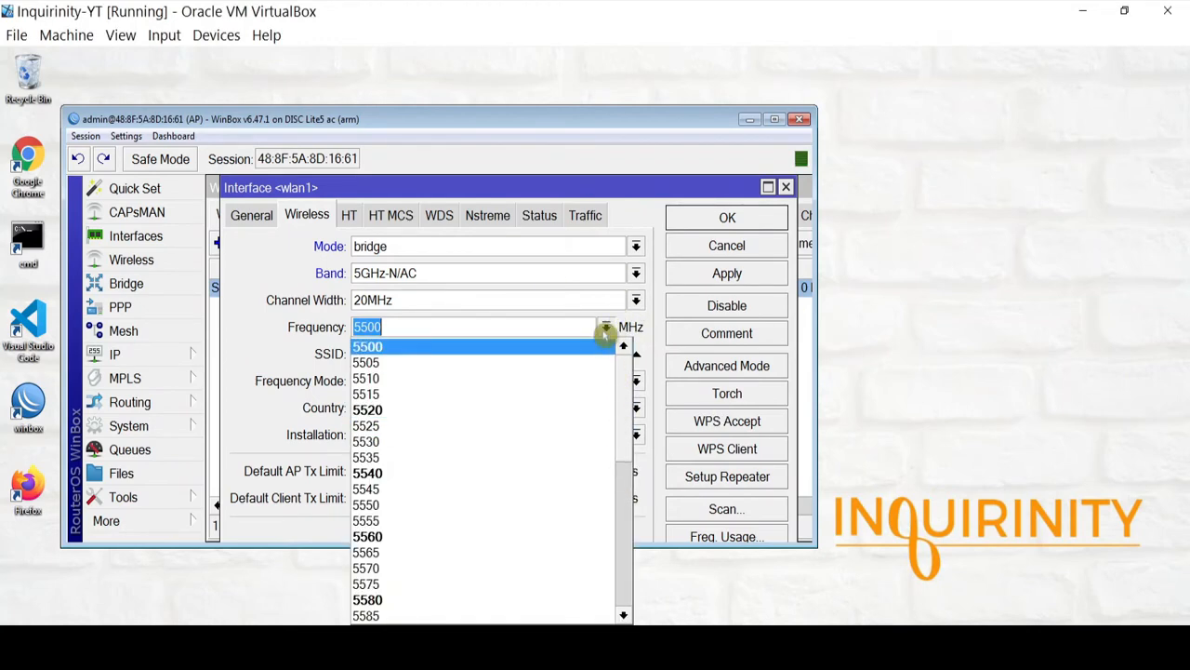
left_click(607, 326)
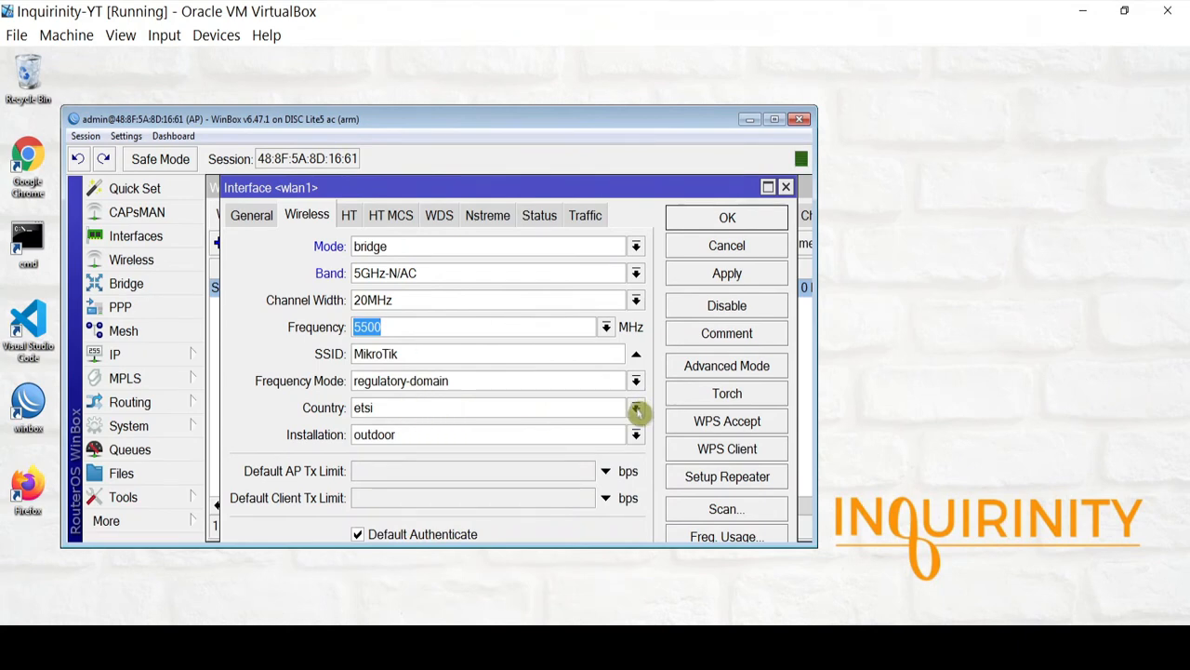
left_click(637, 410)
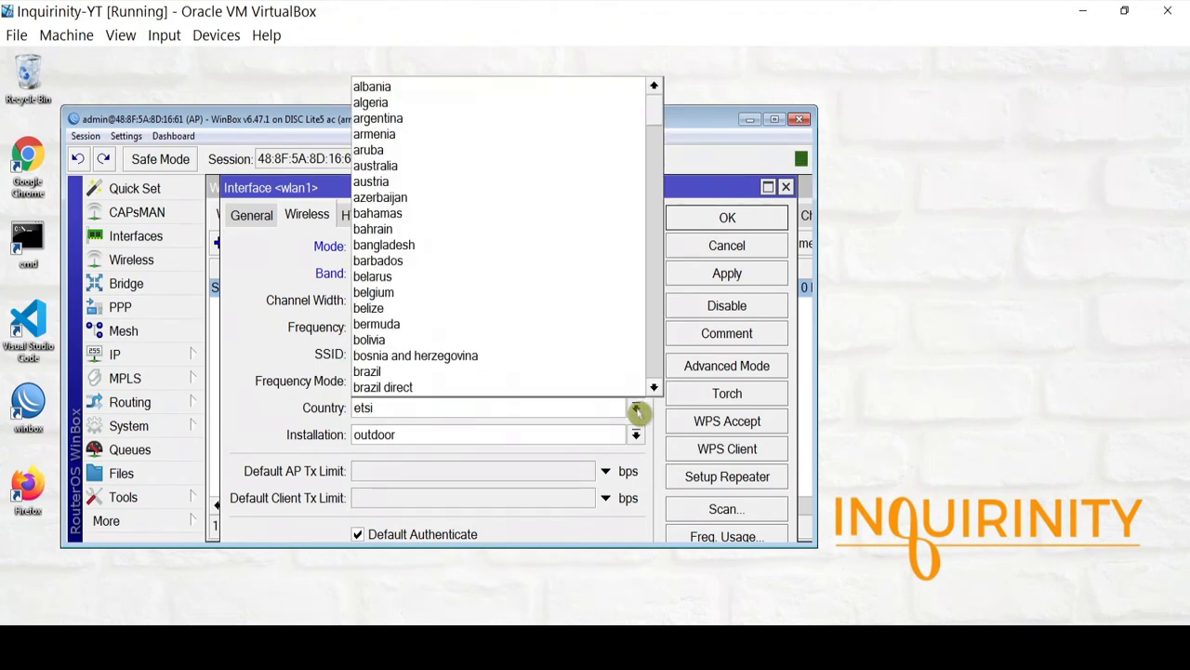
left_click_drag(651, 114, 658, 311)
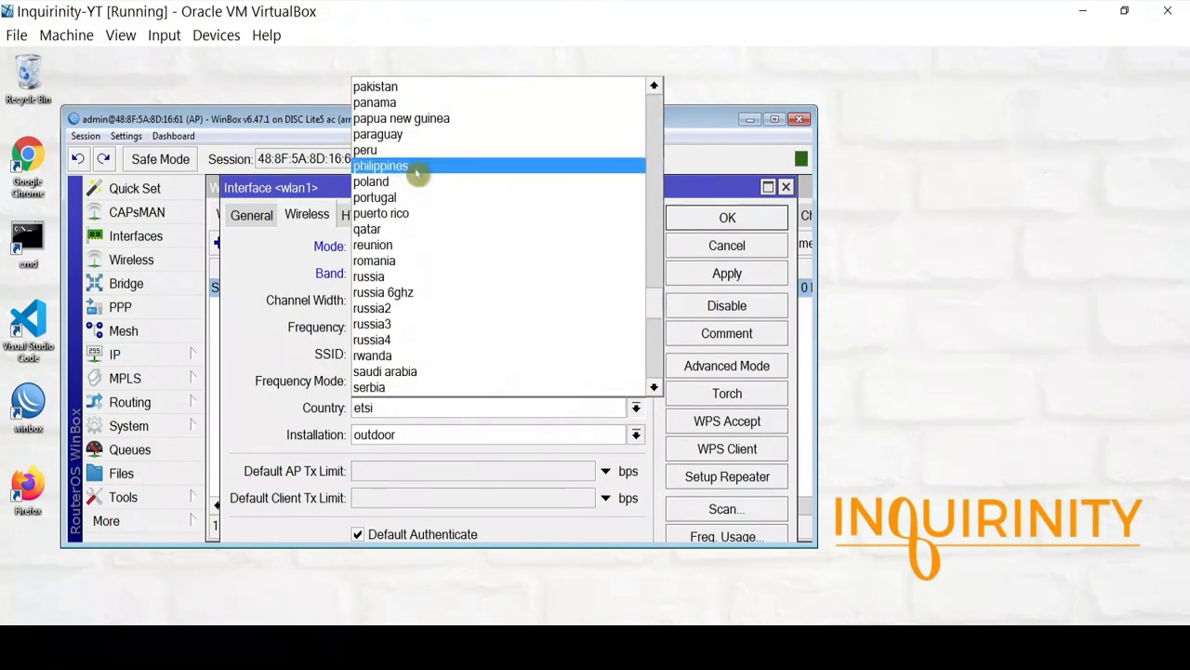
left_click(296, 348)
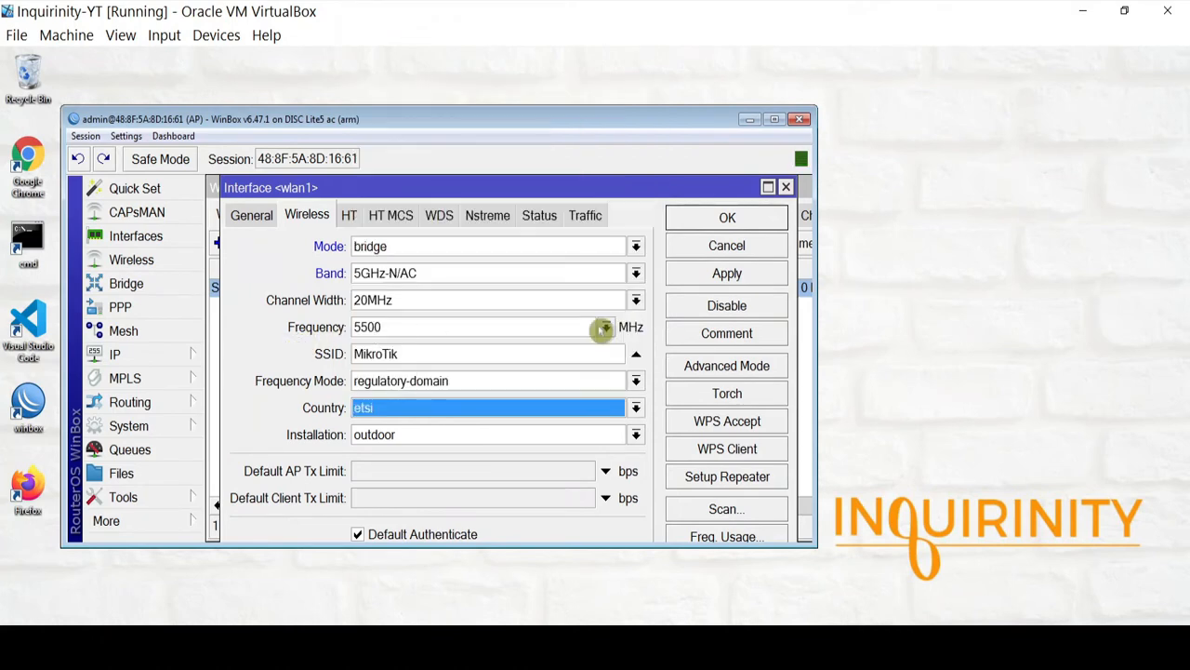
left_click(605, 327)
mouse_move(627, 388)
left_mouse_down()
mouse_move(633, 545)
mouse_move(625, 365)
left_mouse_up()
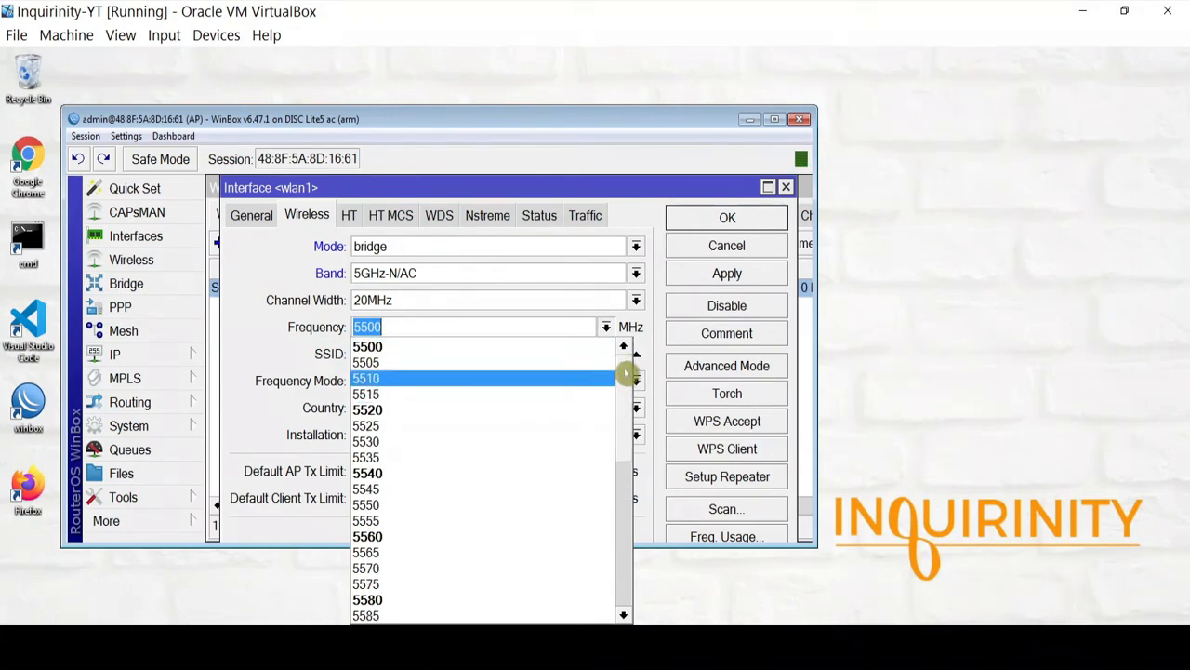
left_click_drag(627, 375, 630, 564)
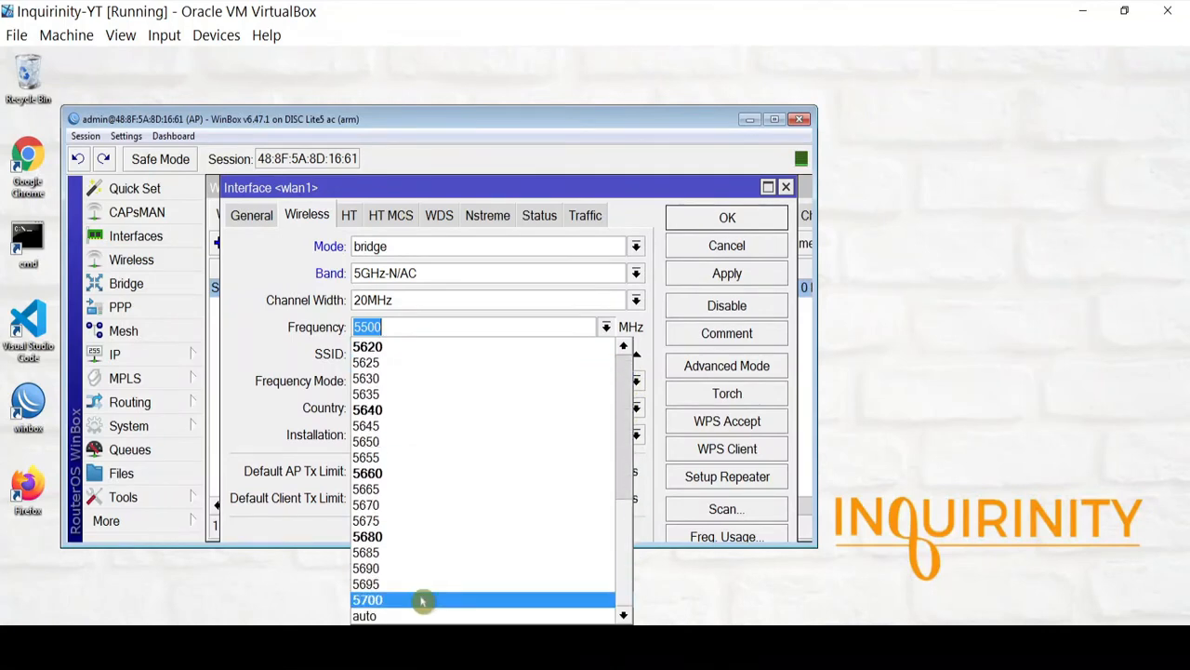
left_click(248, 354)
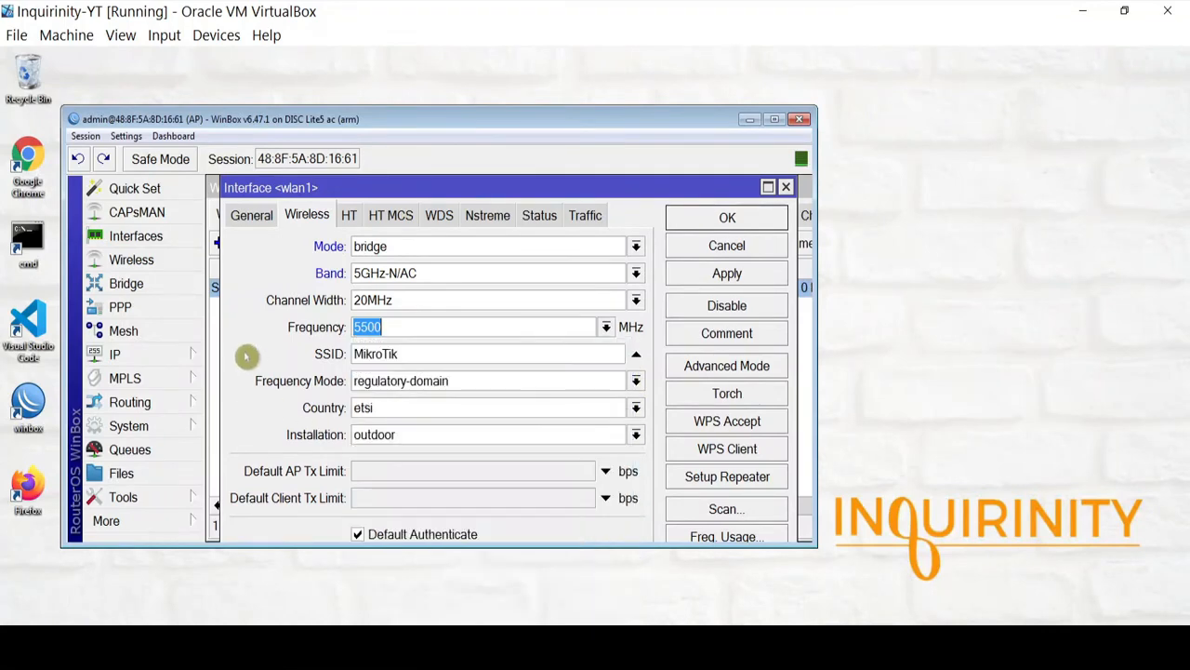
Set wlan1's country to philippines and its frequency to 5745 MHz.
left_click(632, 408)
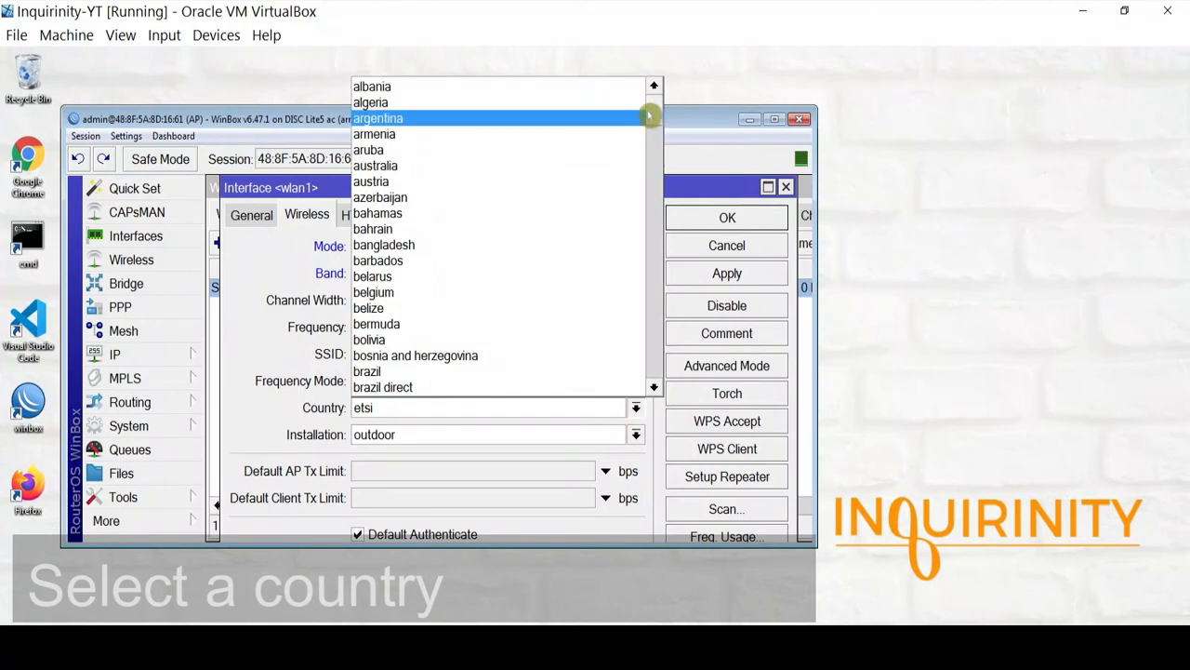
left_click_drag(647, 113, 664, 295)
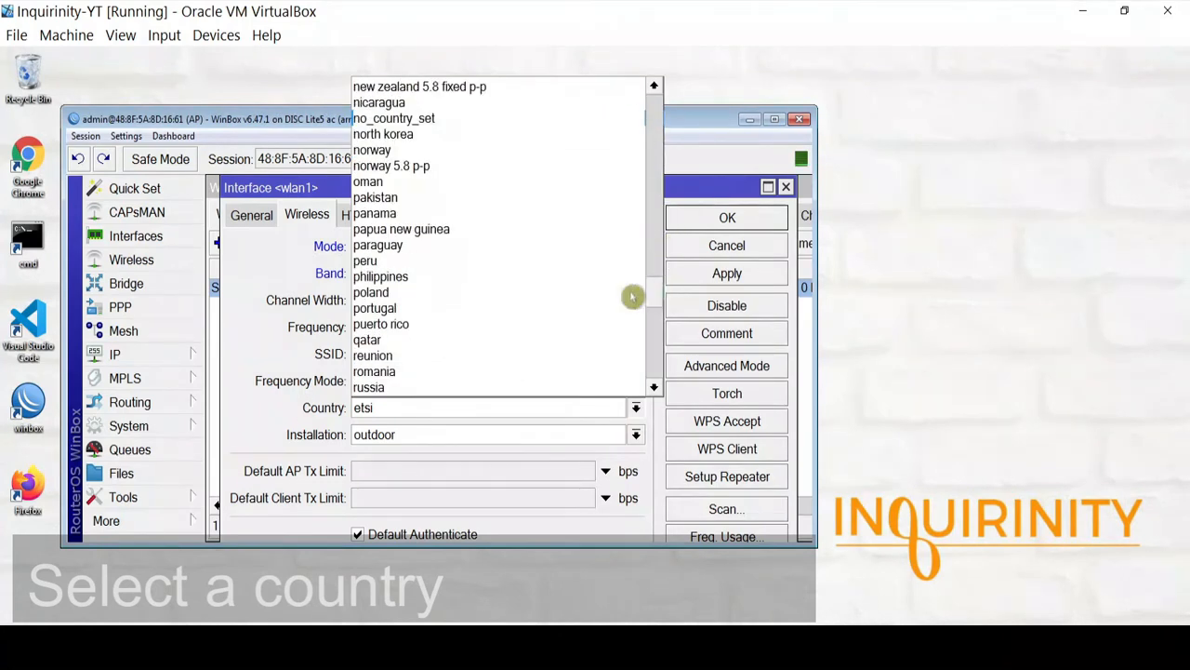
left_click(431, 276)
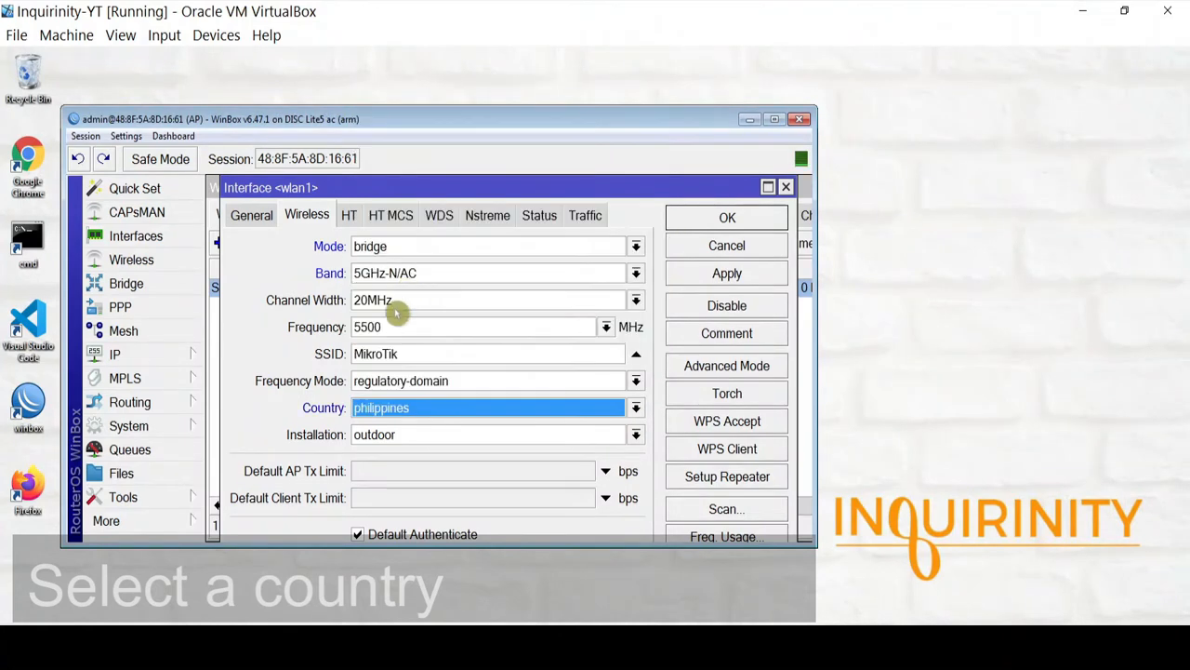
left_click(608, 327)
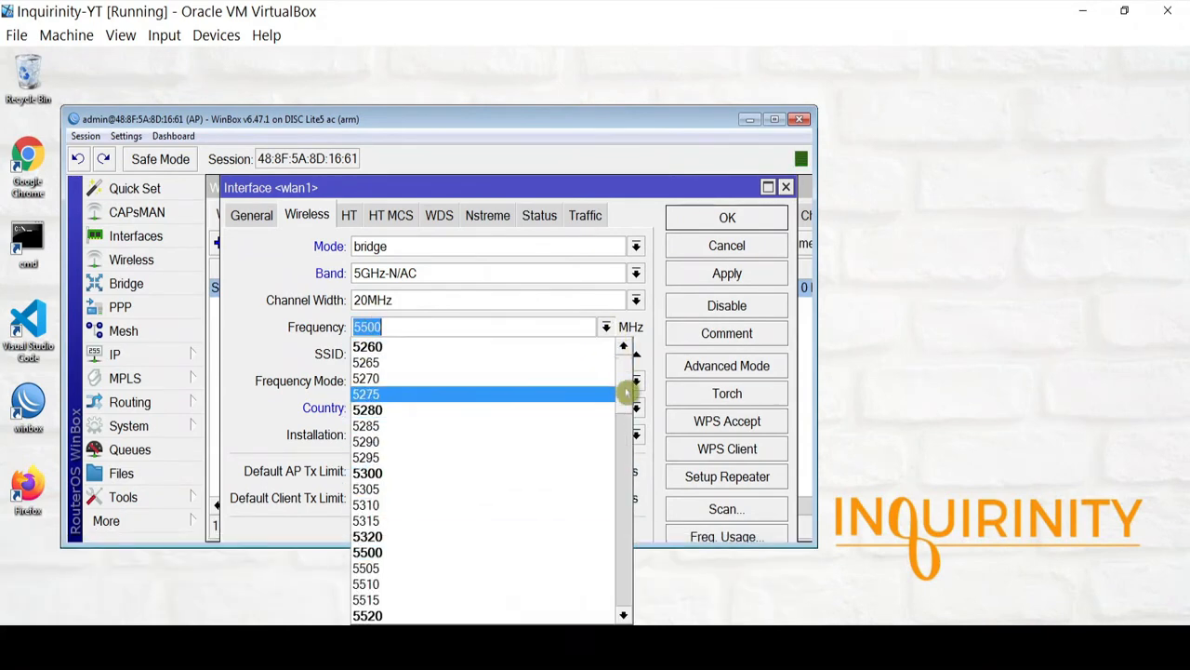
left_click_drag(625, 393, 617, 554)
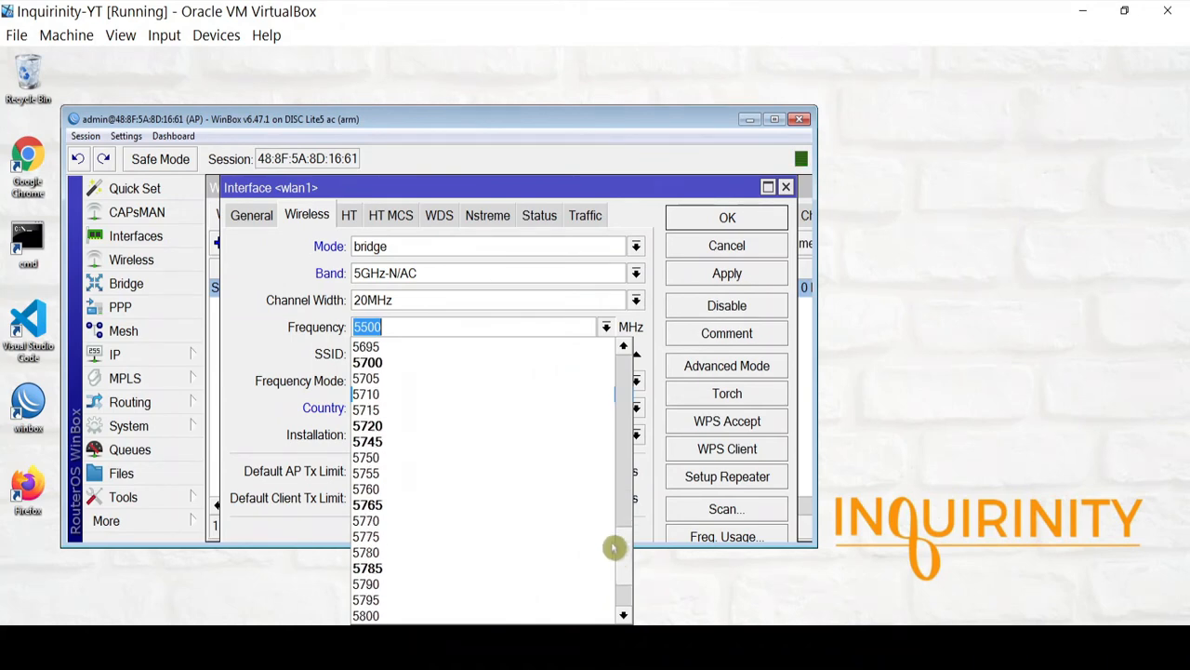
left_click(382, 443)
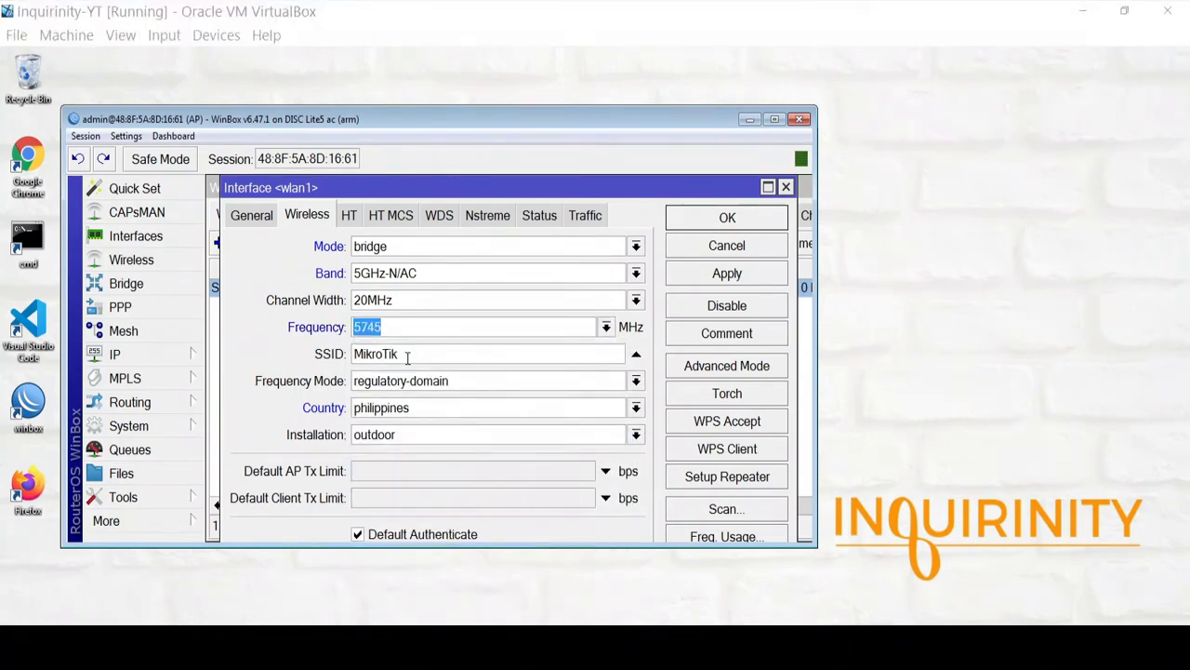
Change the SSID of wlan1 to InquirinityAP.
key("Tab")
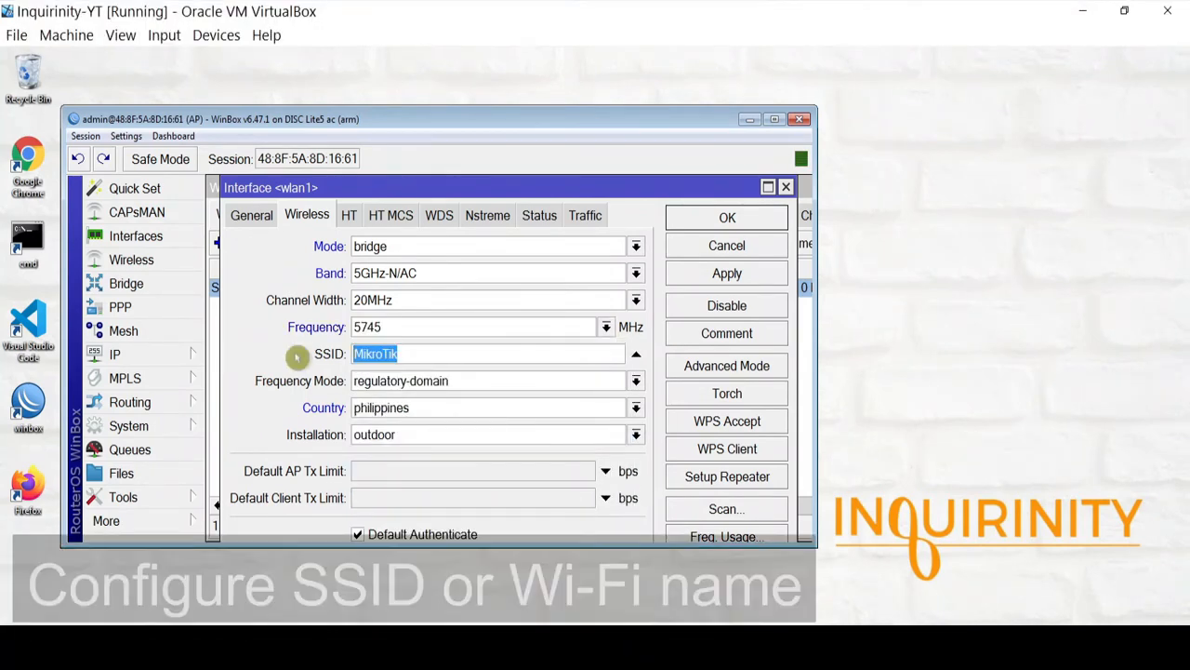
type("Inquirinit")
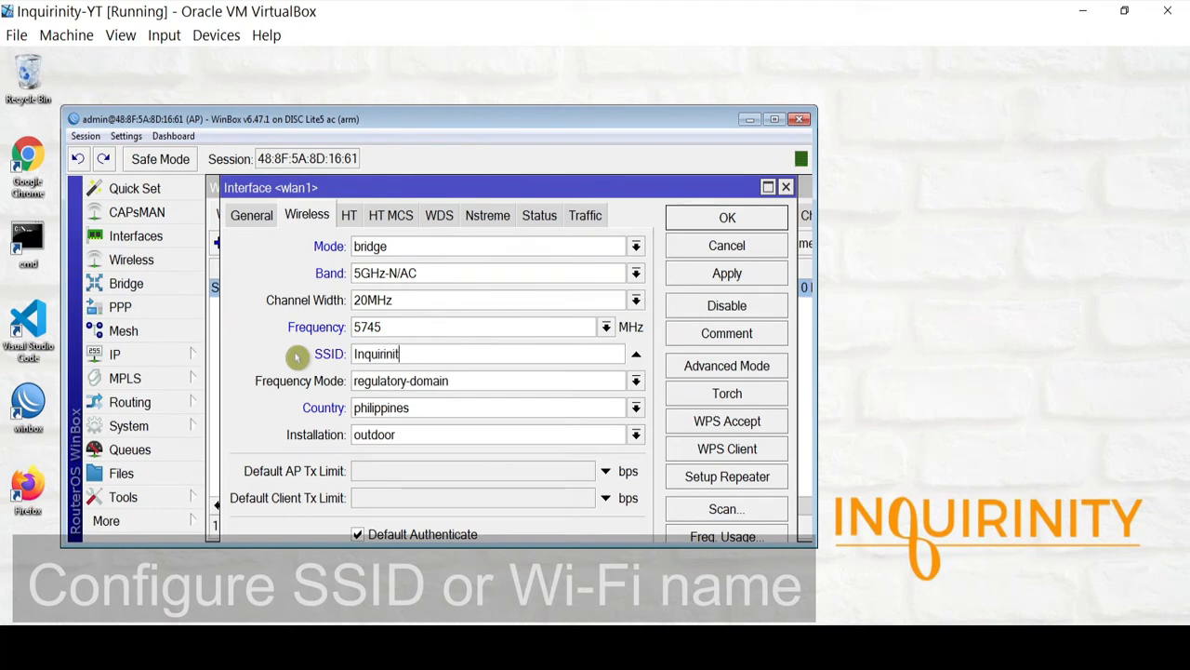
type("yAP")
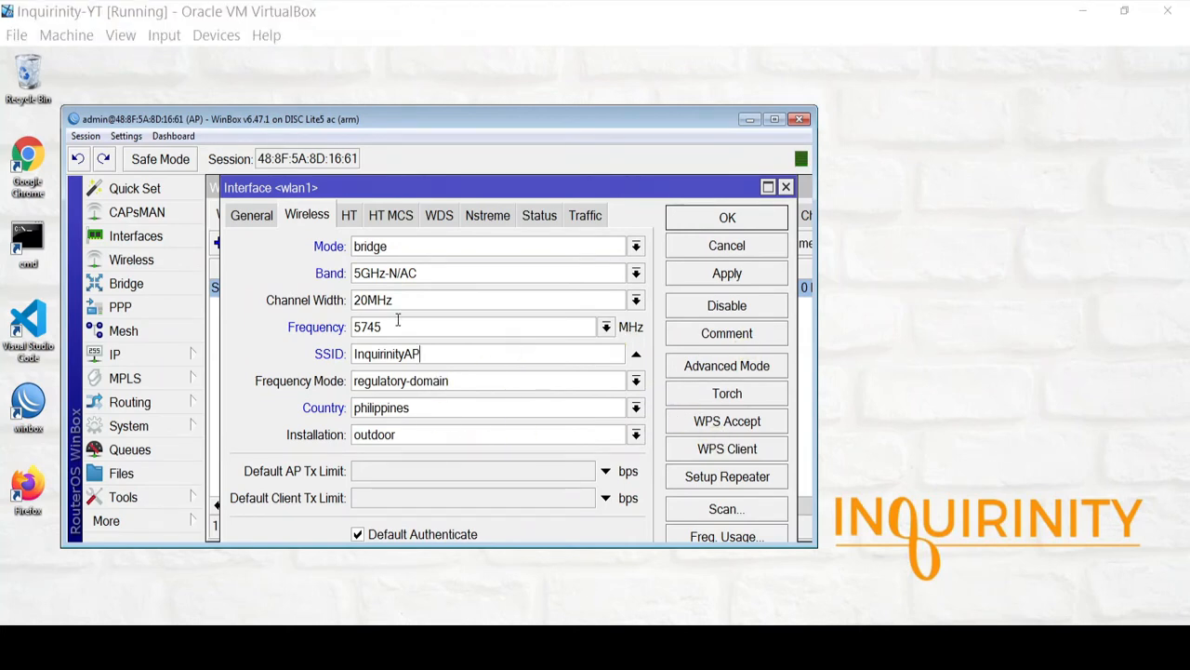
left_click(451, 346)
Switch the wlan1 settings to advanced mode and set the wireless protocol to nv2.
left_click(735, 365)
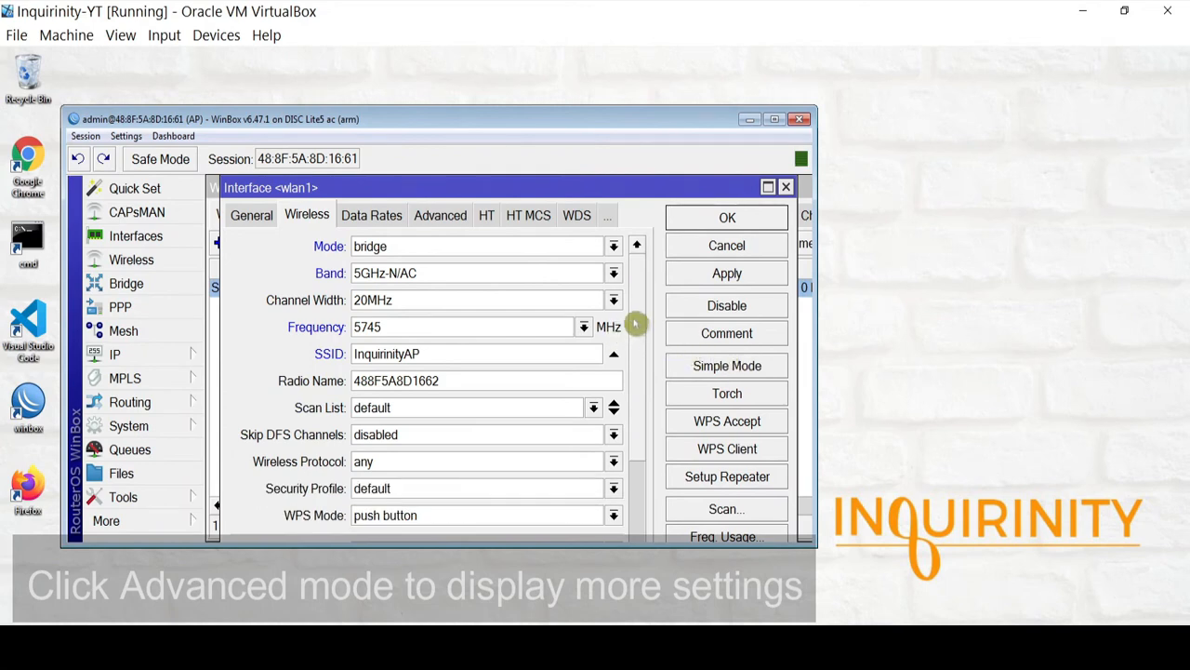
left_click_drag(638, 324, 640, 368)
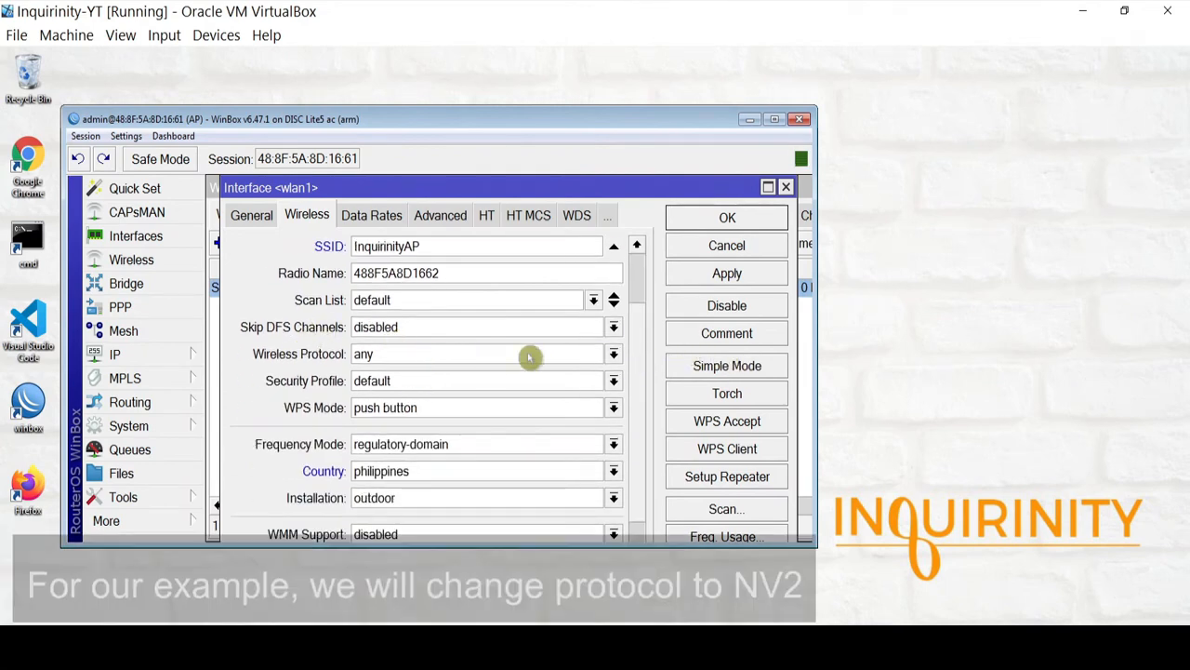
left_click(613, 354)
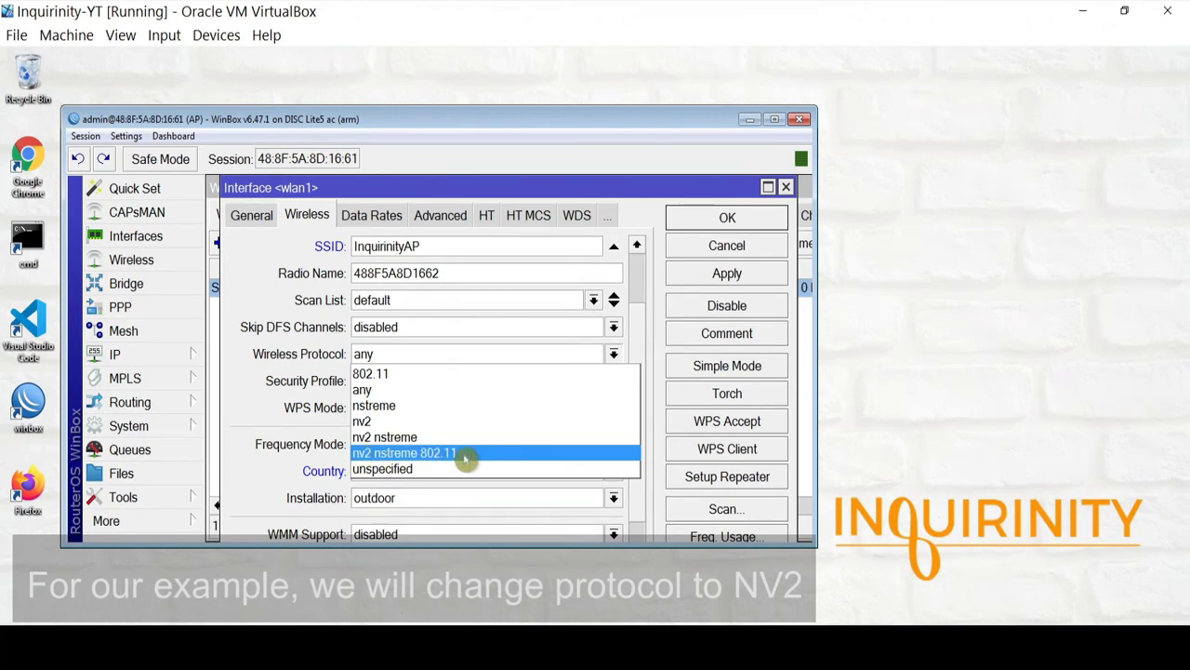
left_click(384, 423)
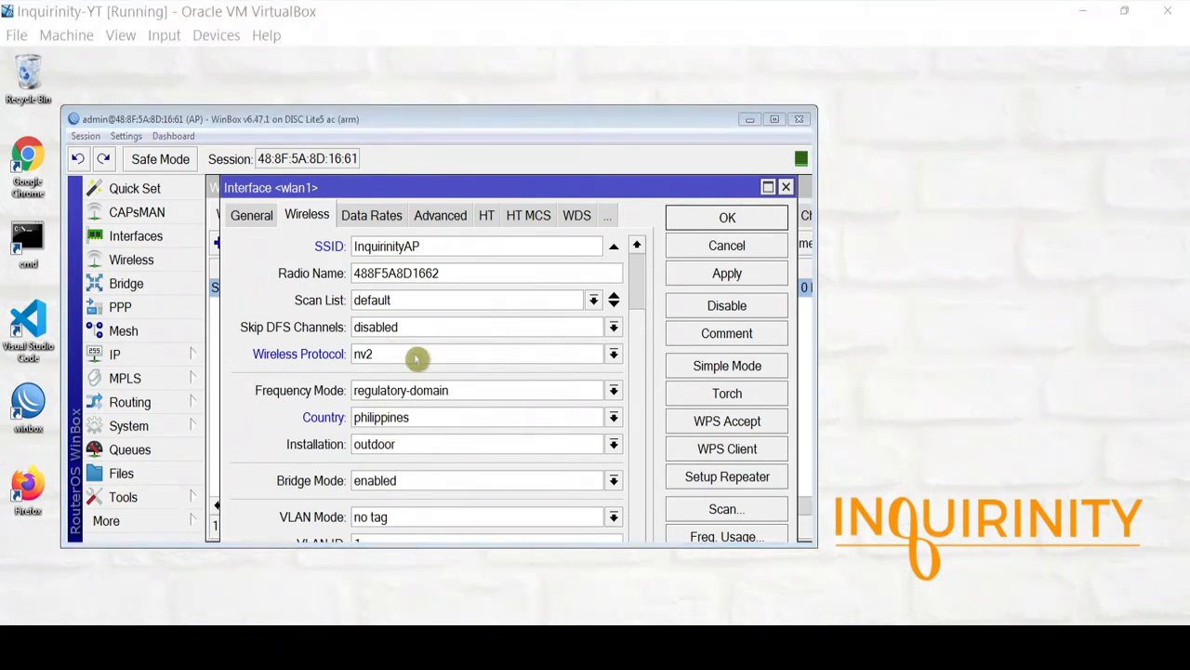
Open wlan1's NV2 settings and enable security.
left_click(610, 223)
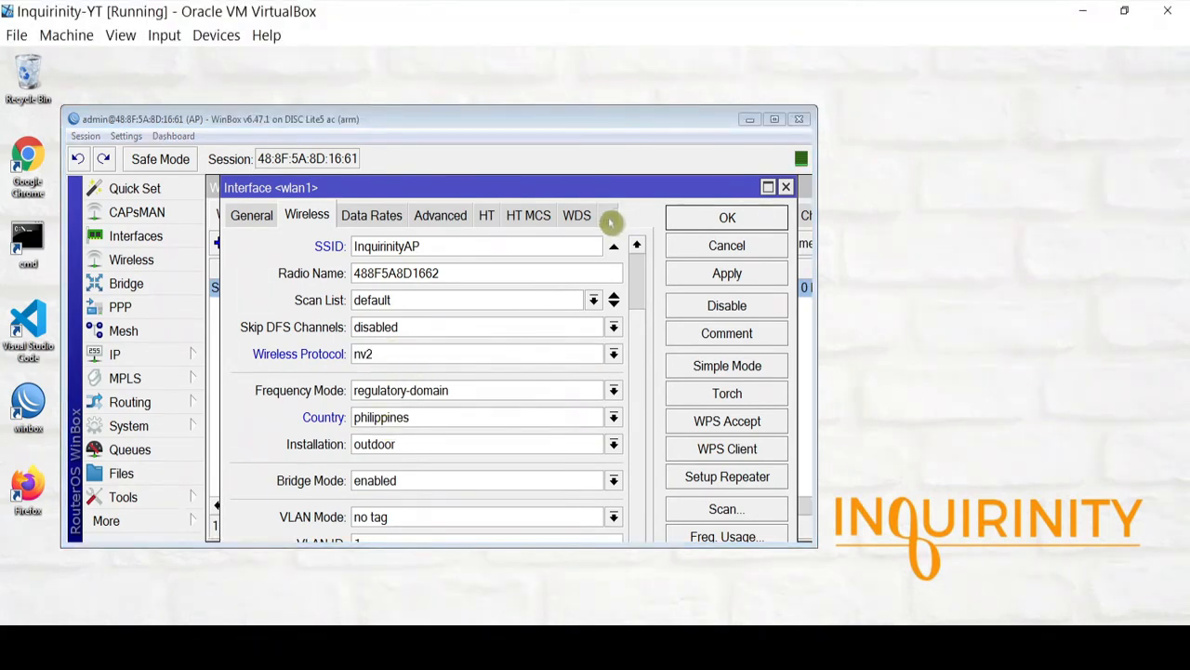
left_click(610, 222)
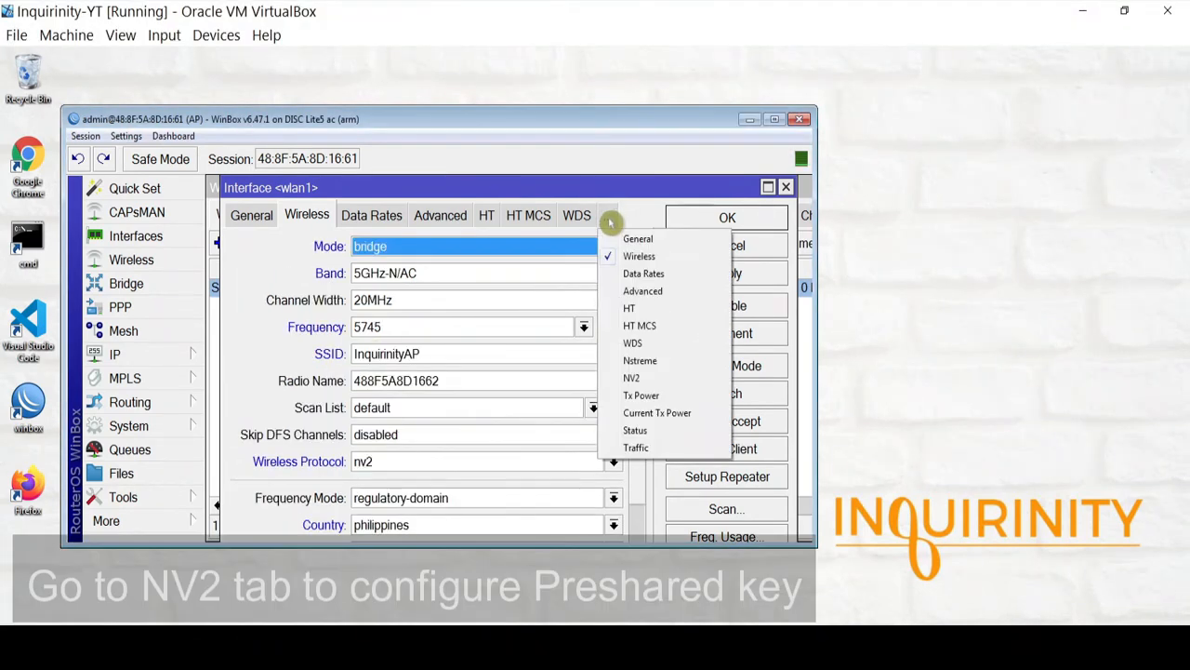
left_click(632, 378)
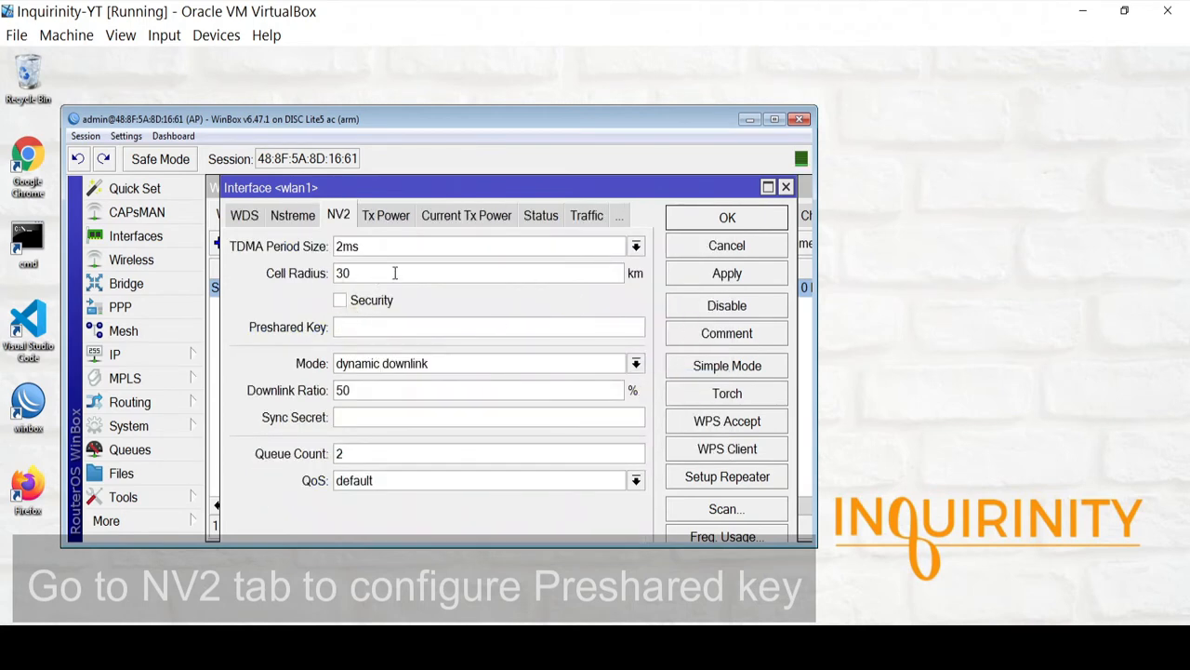
left_click(341, 301)
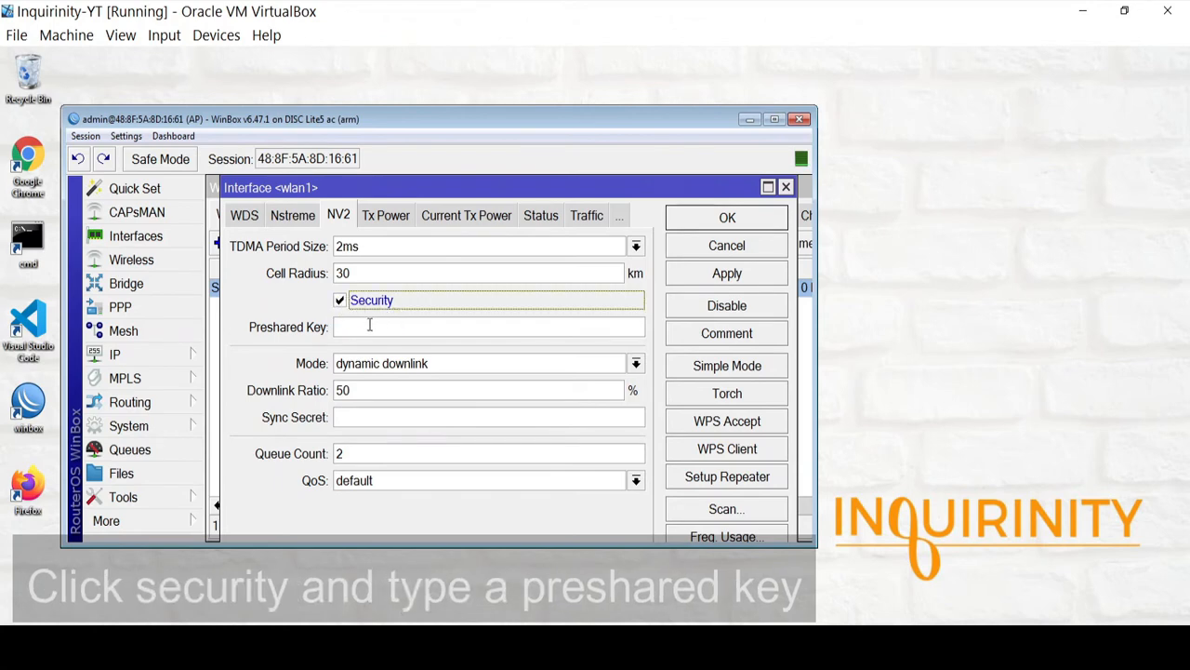
Enter the NV2 preshared key for wlan1 and turn off password hiding to check it.
left_click(366, 327)
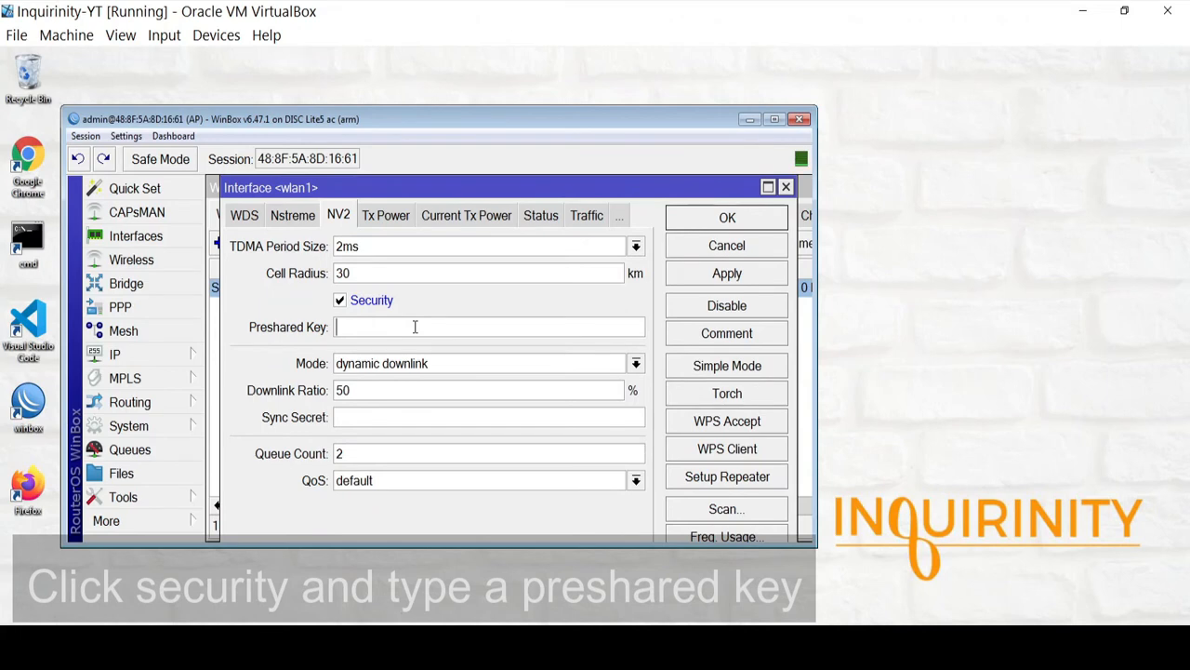
type("**********")
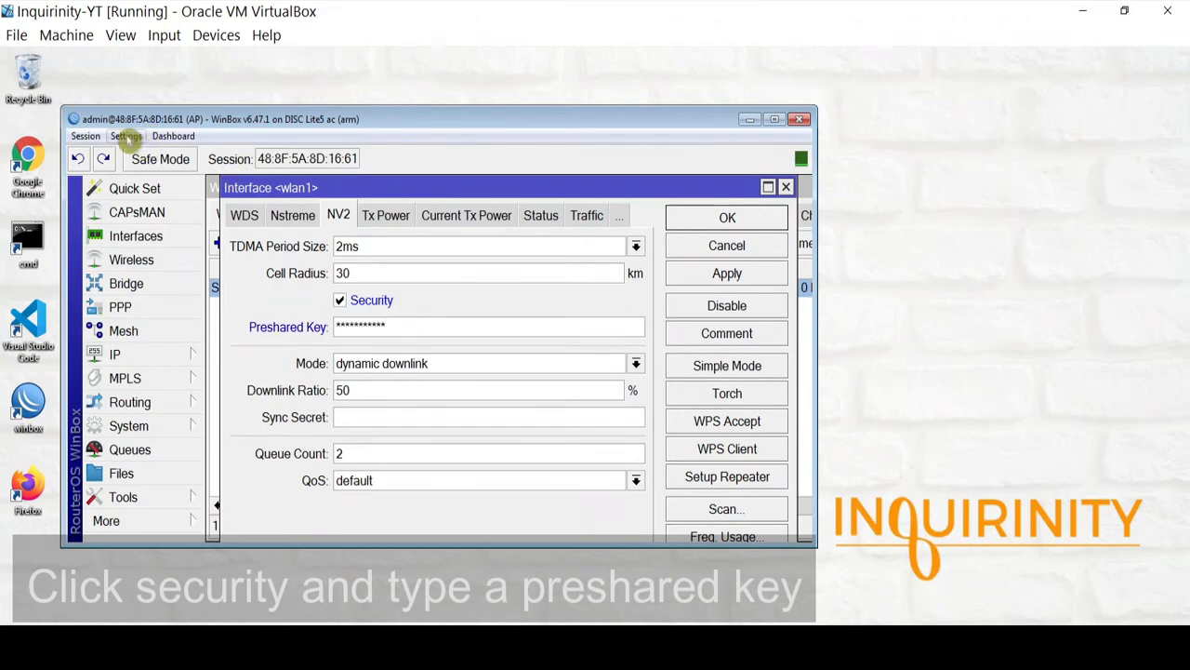
left_click(126, 136)
left_click(139, 173)
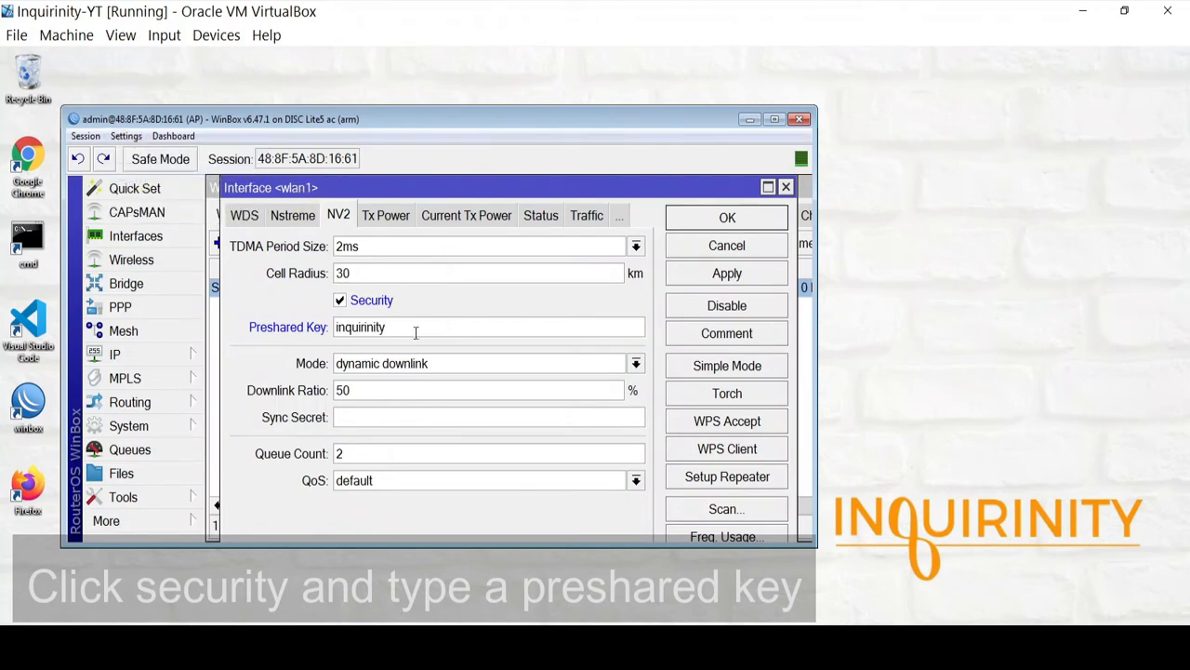
left_click_drag(417, 330, 206, 327)
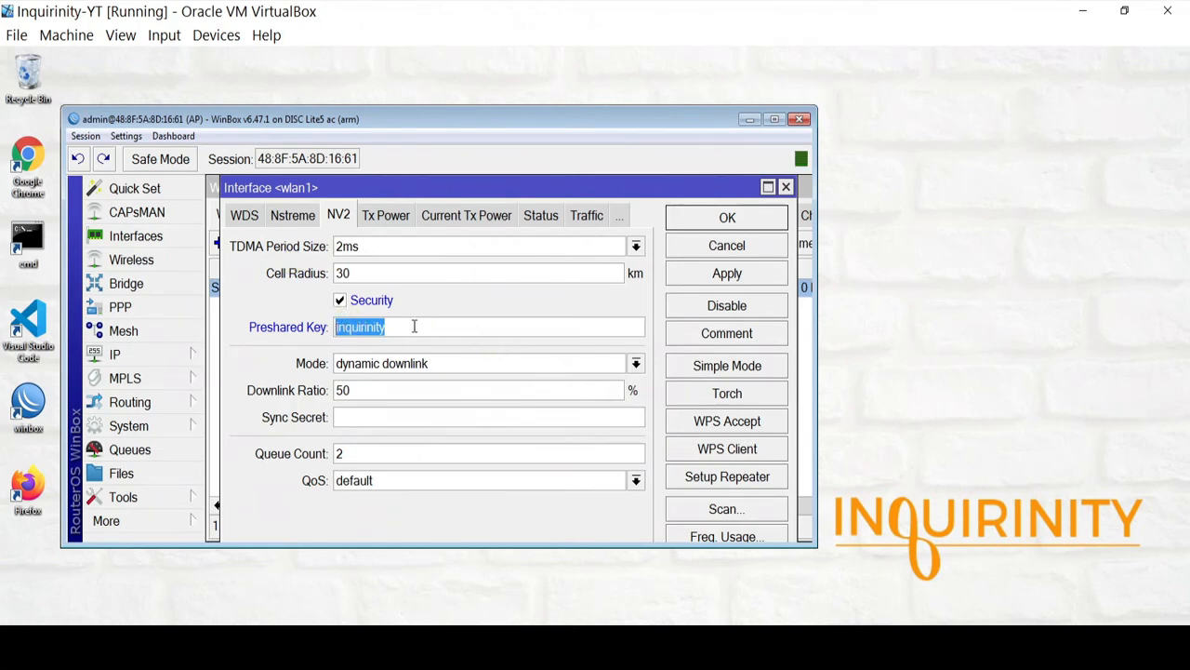
Return to wlan1's wireless settings and change the radio name to AP.
left_click(620, 217)
left_click(646, 260)
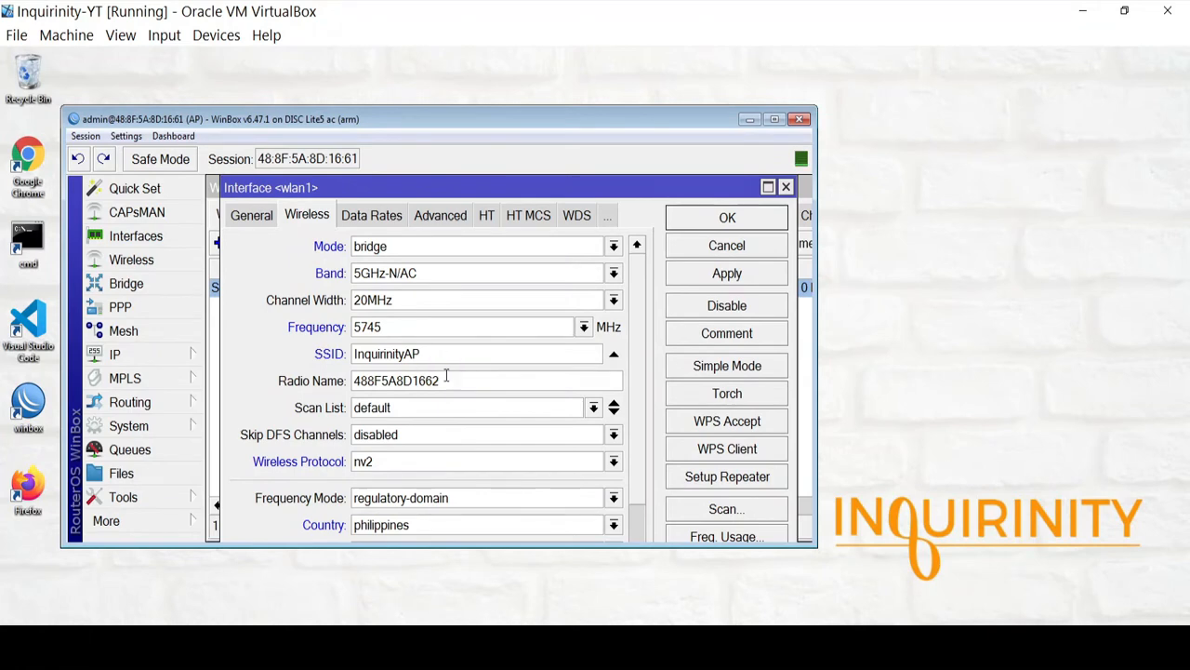
left_click_drag(452, 379, 316, 381)
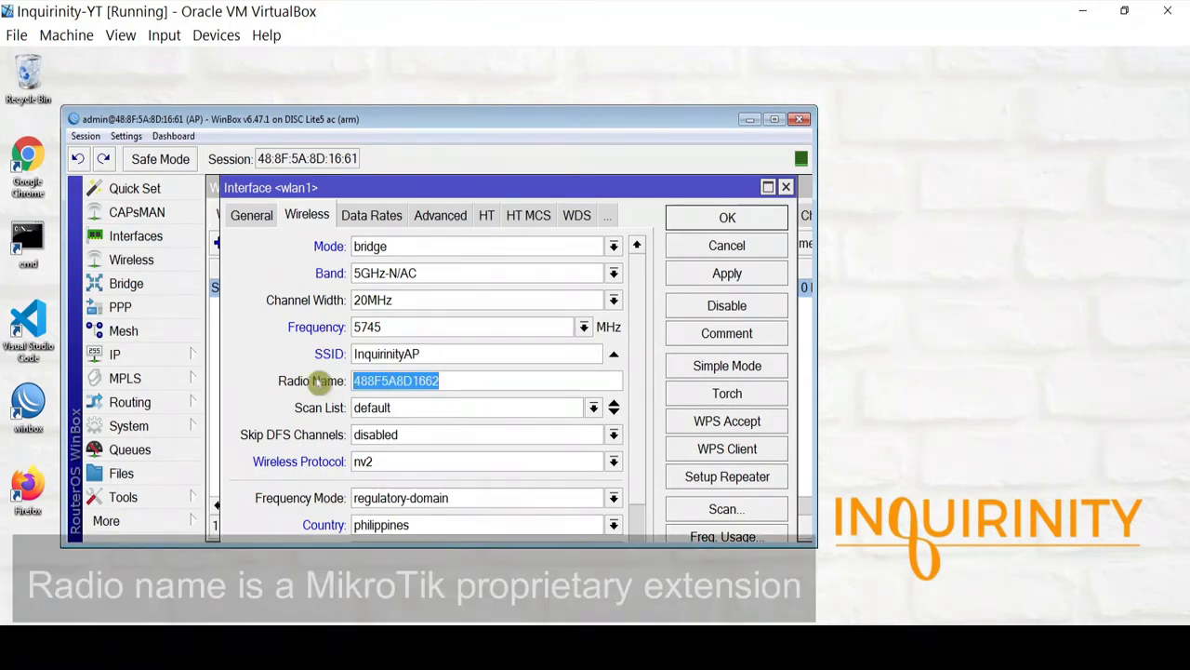
type("AP")
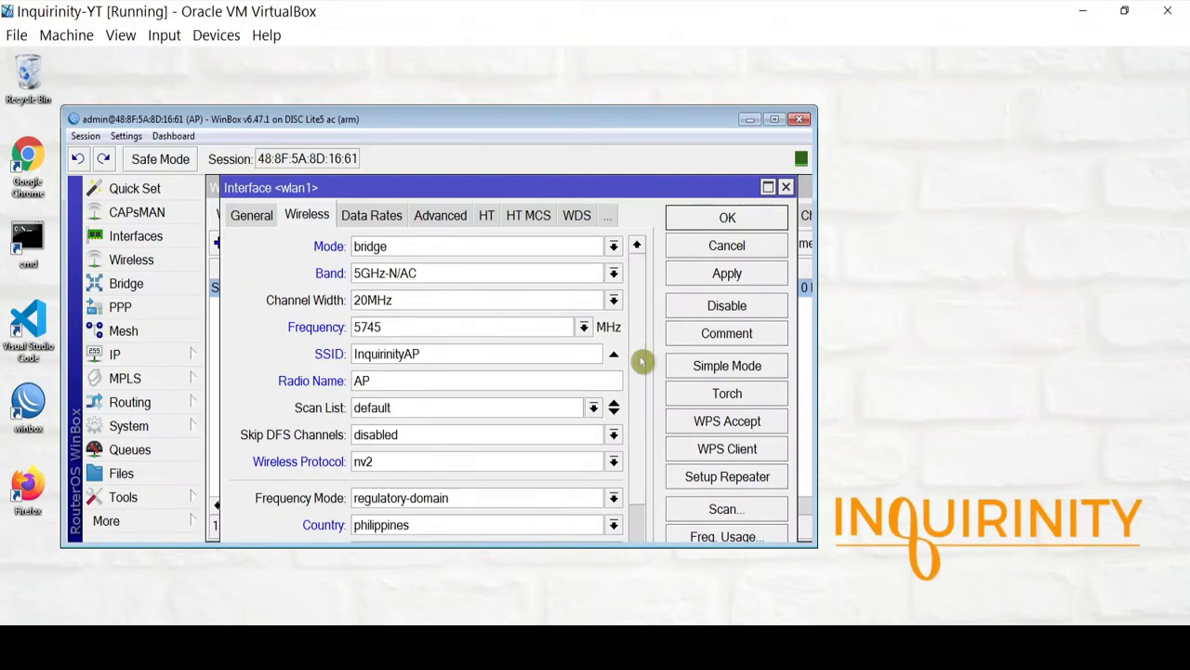
Review wlan1's remaining wireless settings, apply them and close the interface settings.
left_click_drag(639, 359, 632, 490)
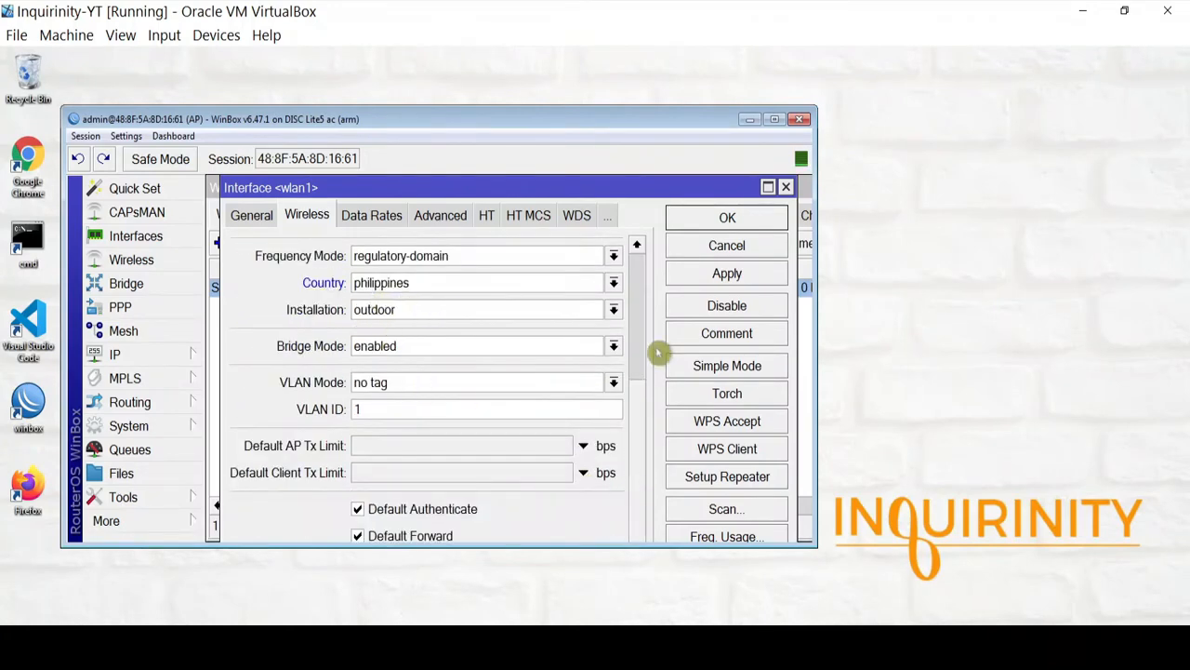
scroll(642, 383, "up", 2)
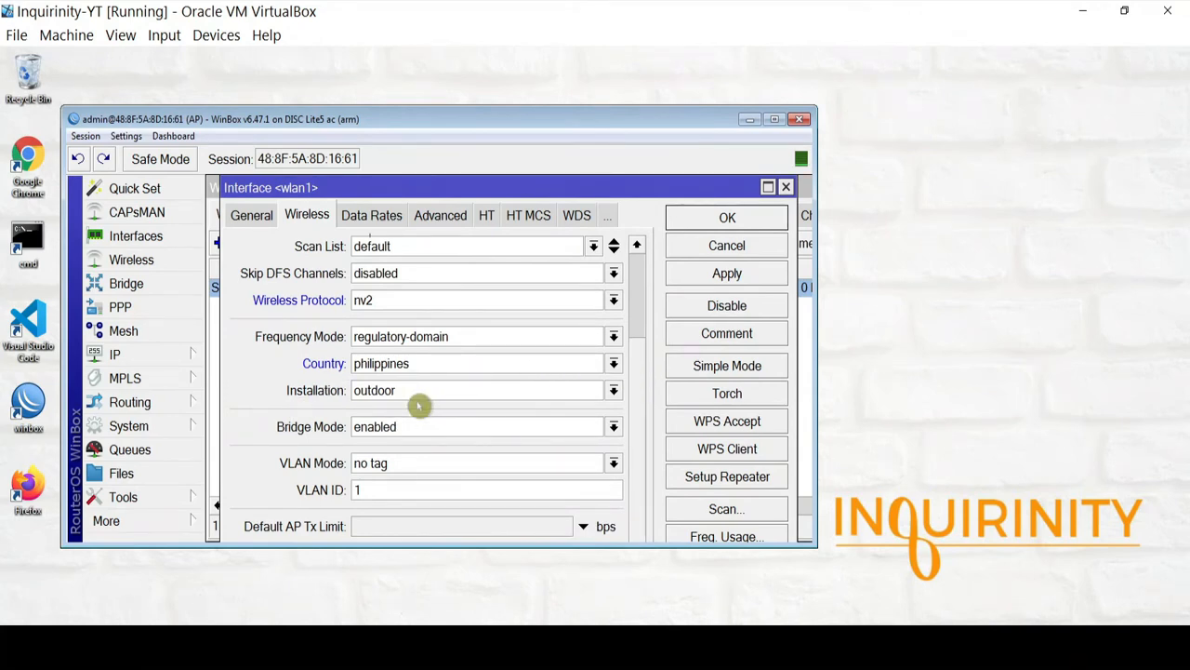
scroll(638, 385, "up", 4)
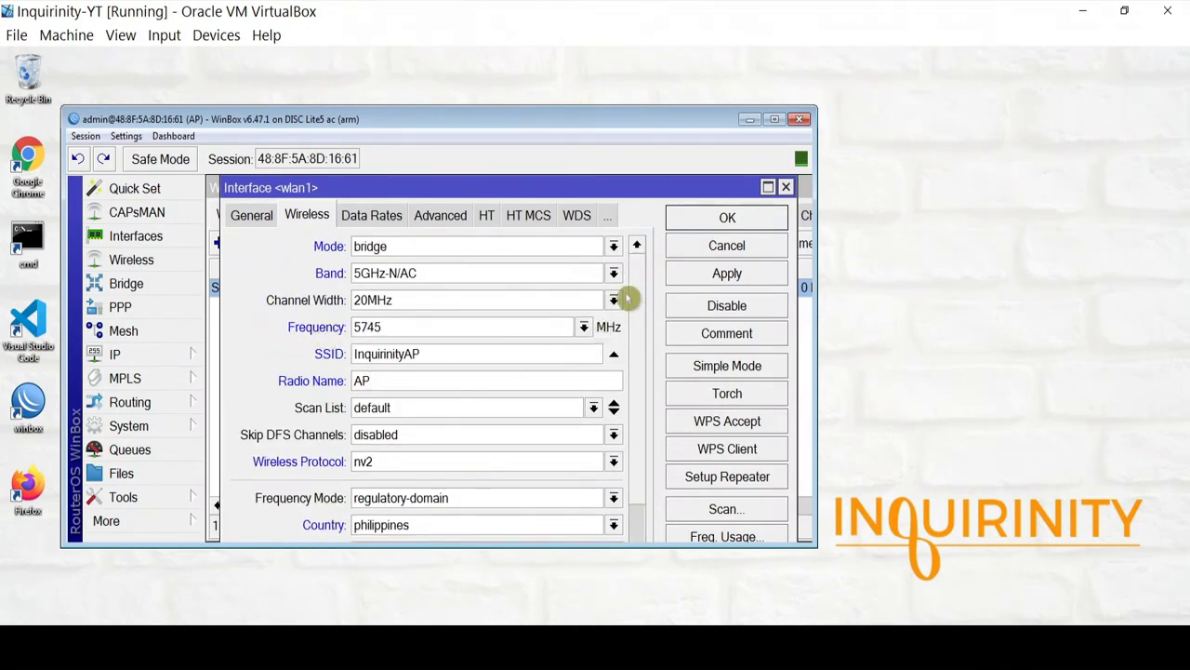
scroll(647, 405, "down", 5)
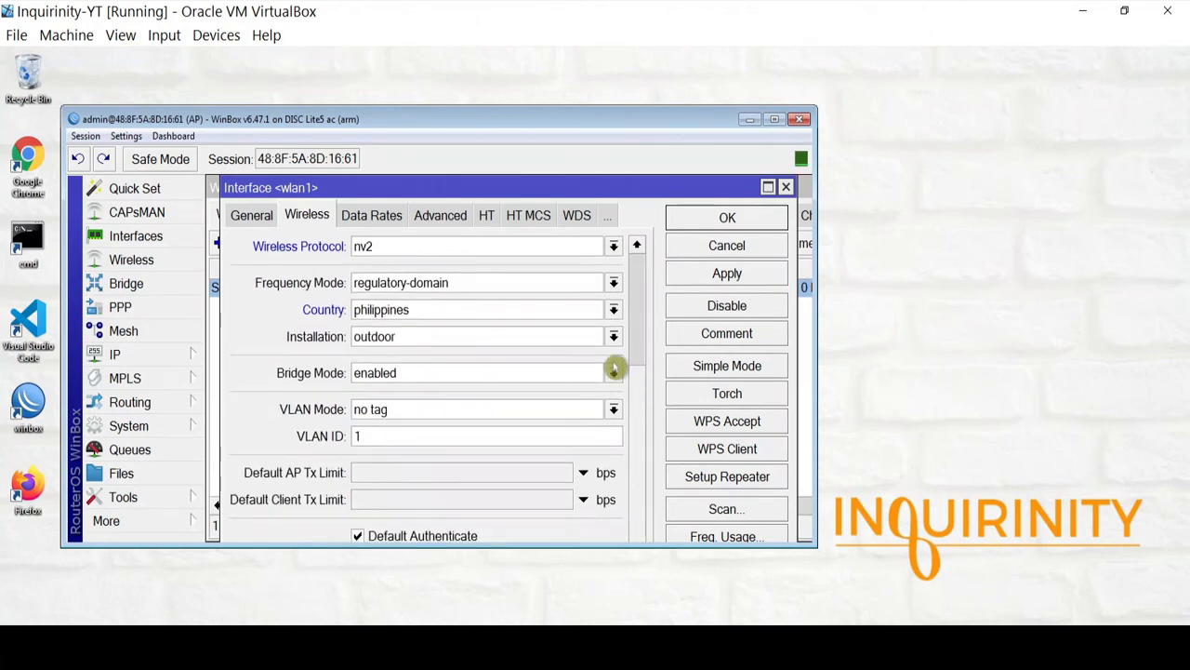
scroll(636, 395, "up", 5)
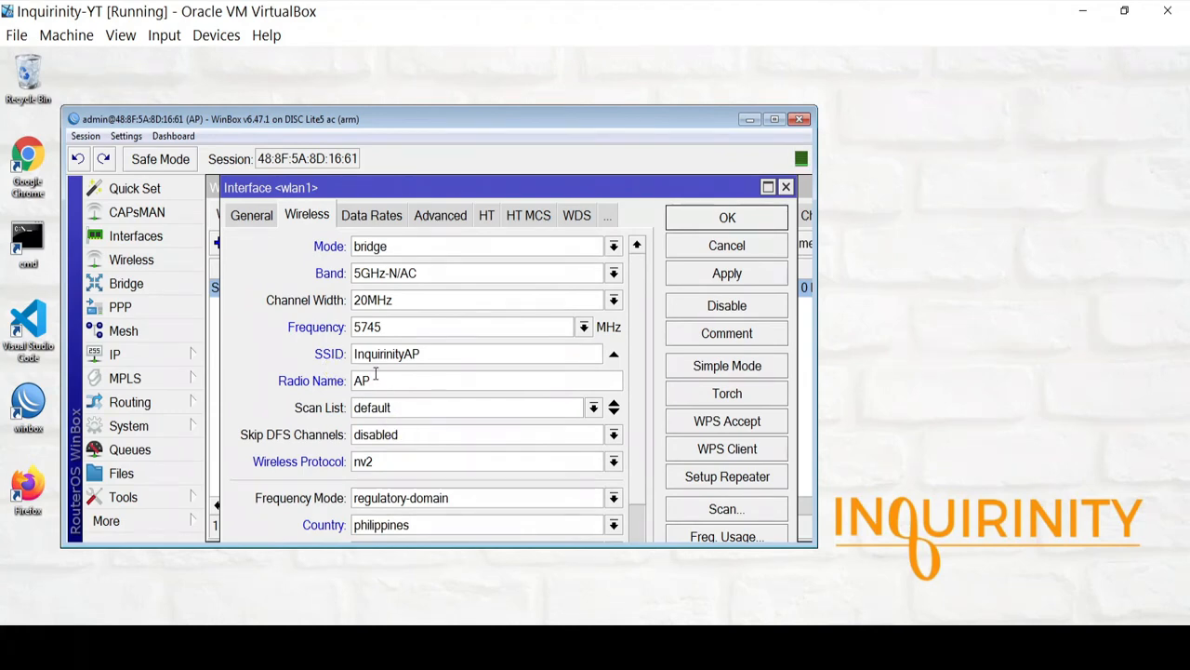
left_click(727, 273)
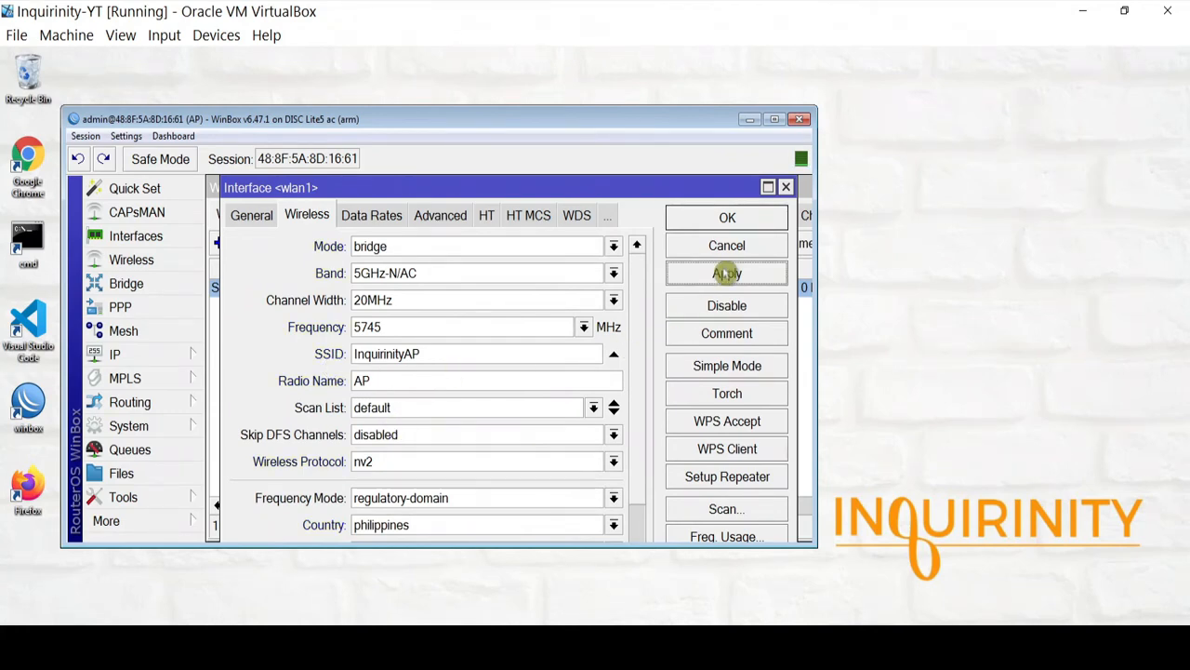
left_click(727, 218)
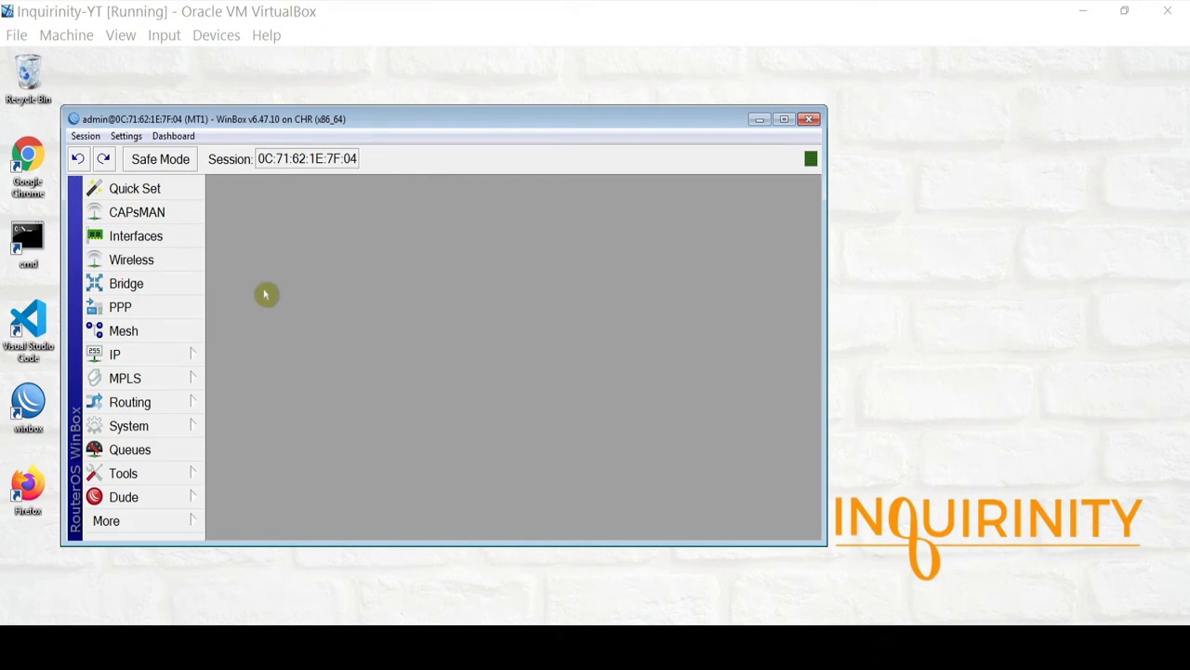
Ping 192.168.1.21 from MT1 to check connectivity with the access point.
left_click(190, 480)
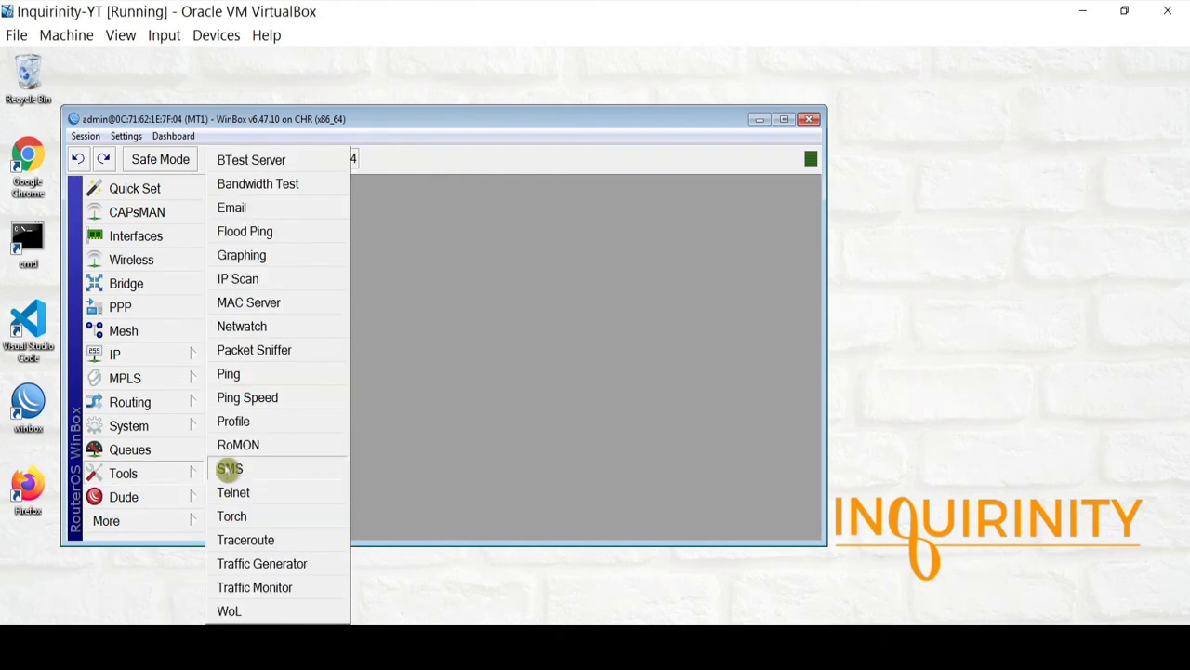
left_click(250, 375)
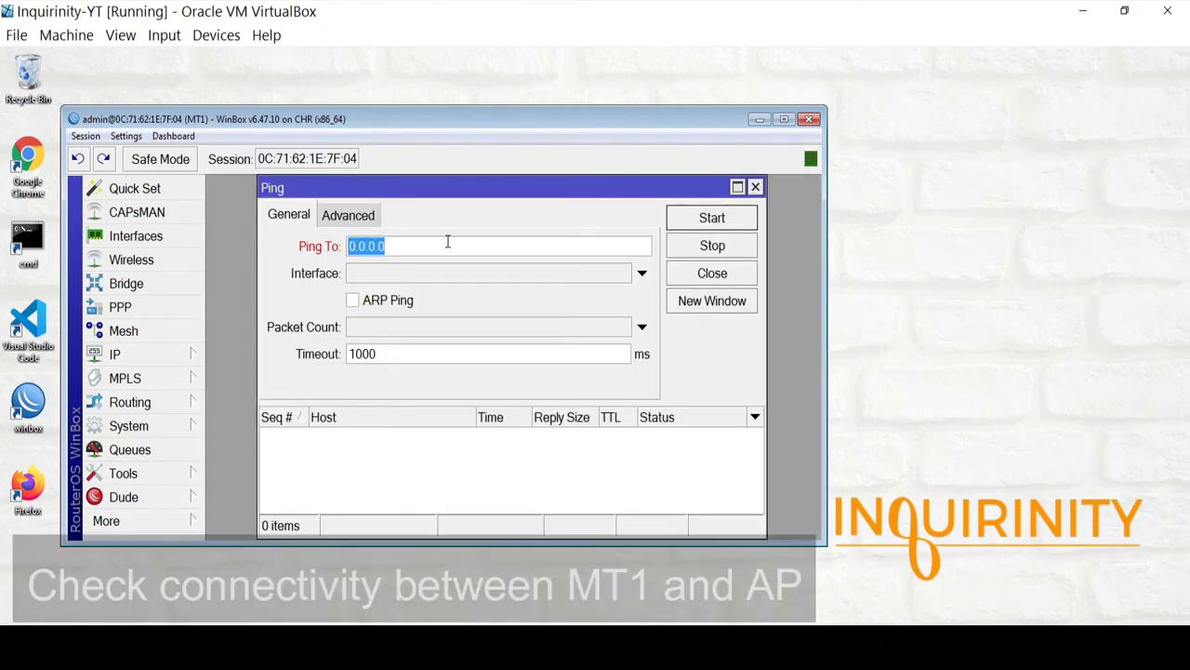
type("192.168.1.21")
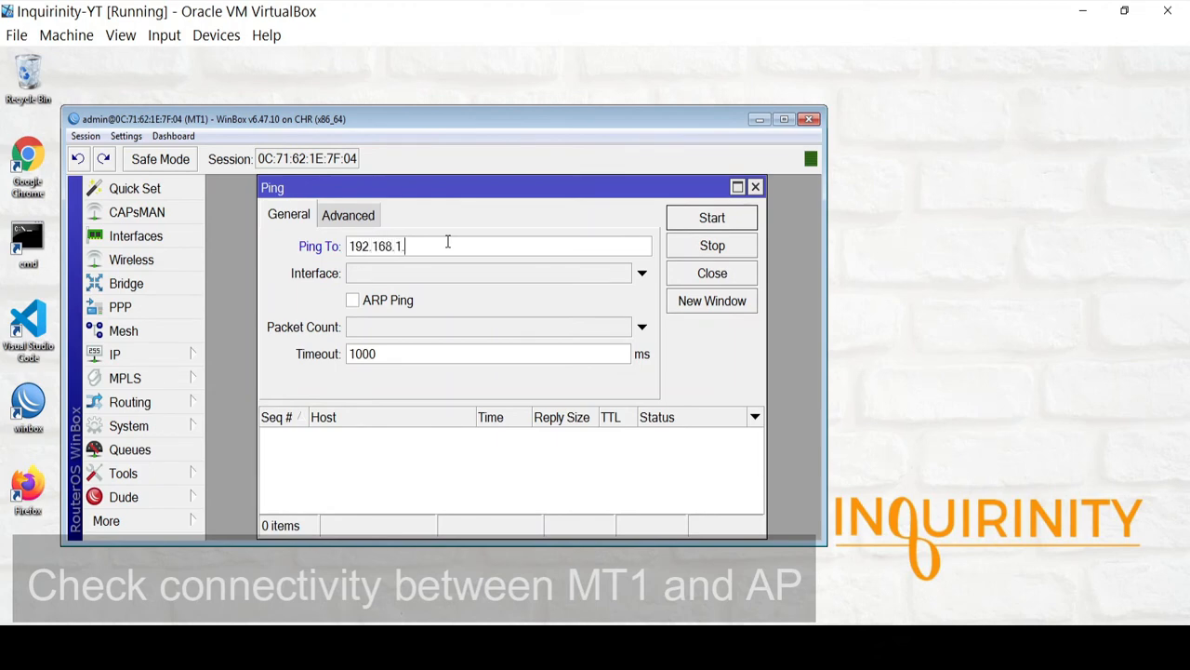
left_click(711, 222)
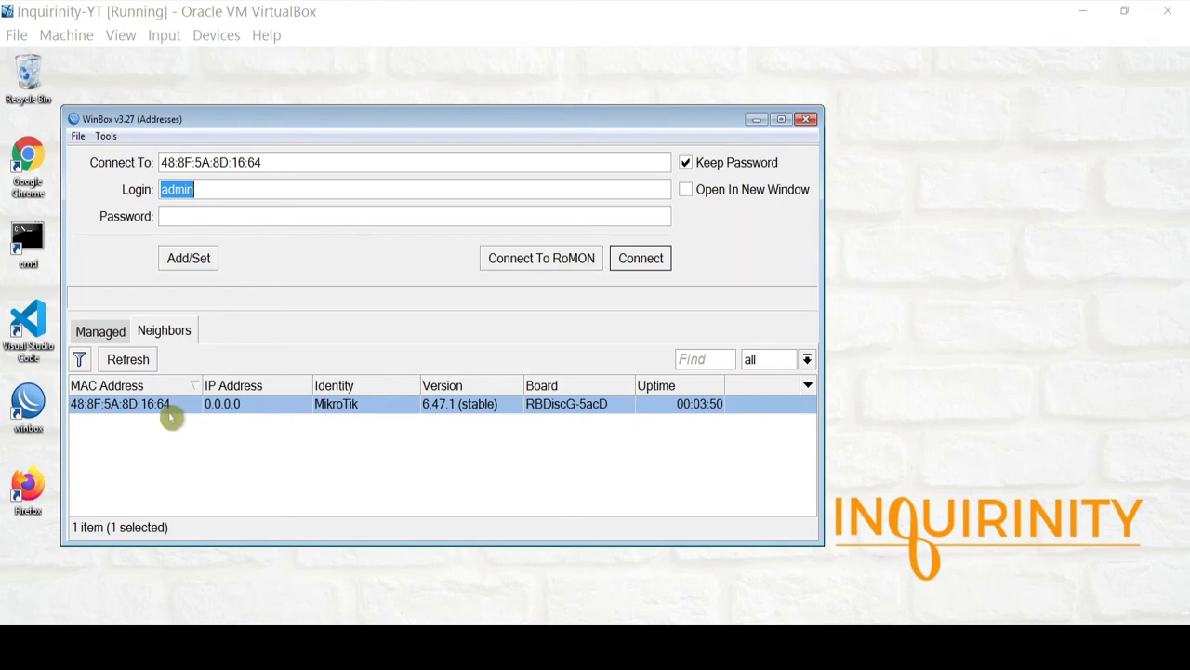
Connect to the neighboring RBDiscG-5acD device as admin and set its identity to Station.
key("Return")
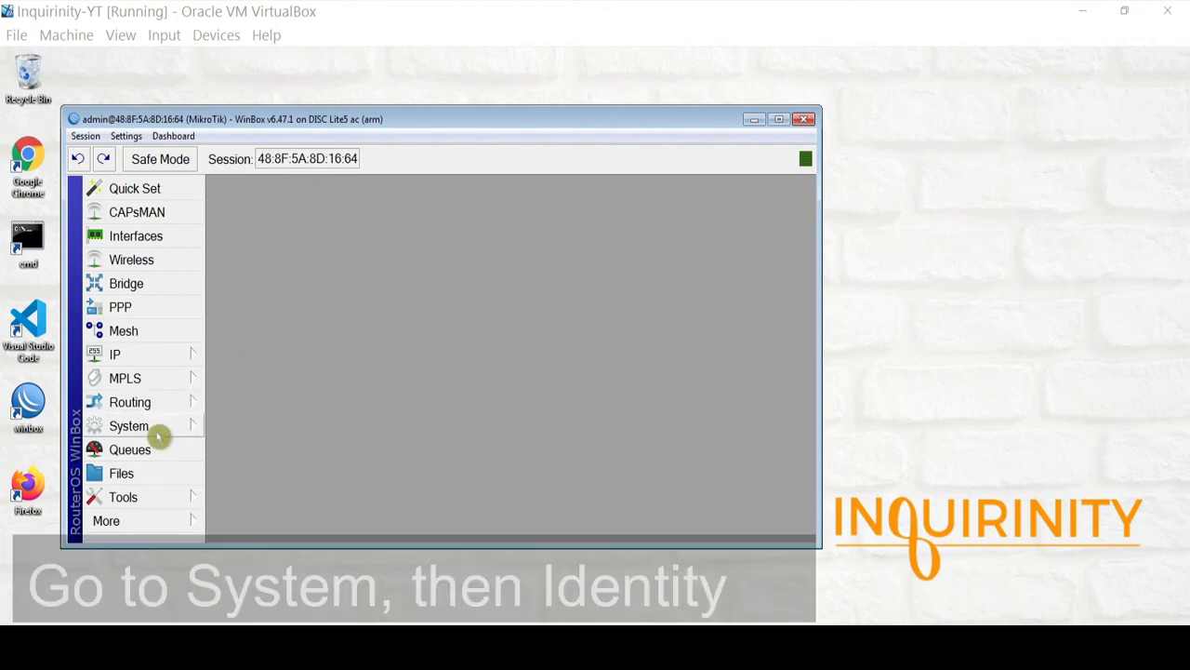
left_click(154, 436)
left_click(285, 231)
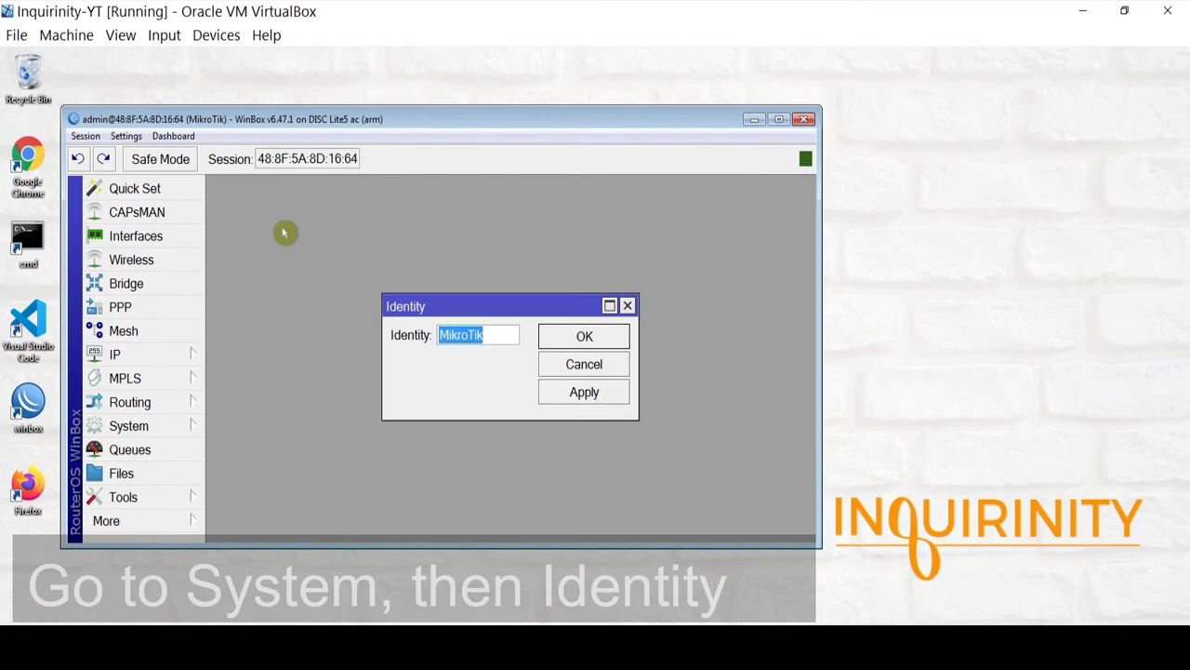
type("Station")
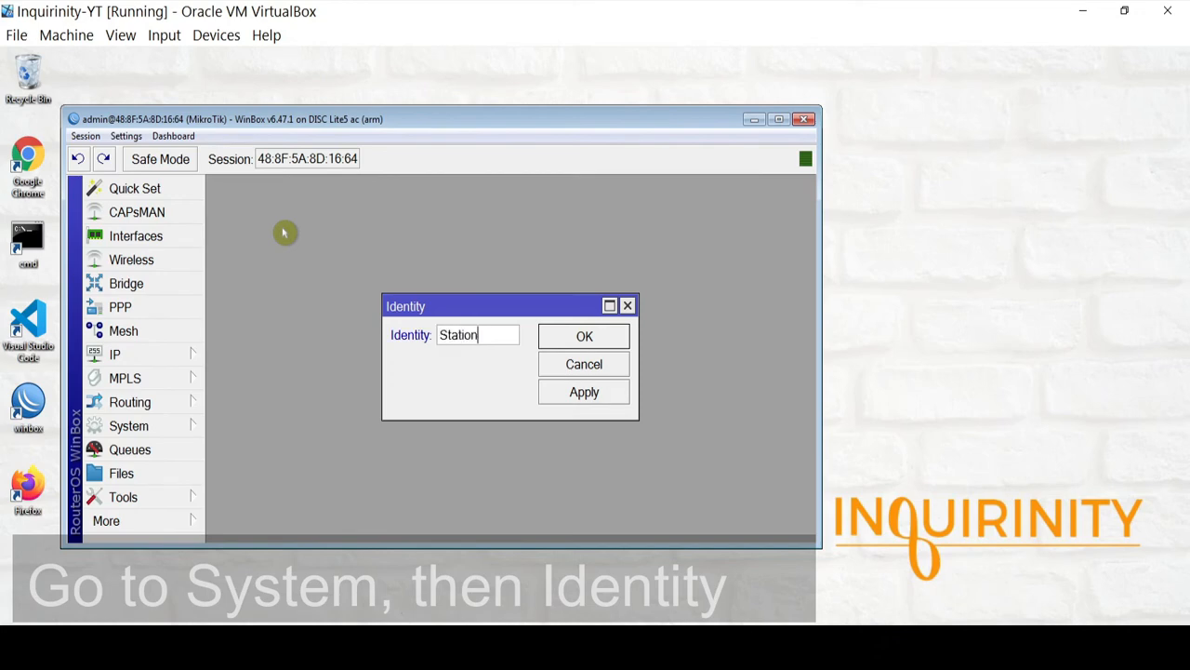
left_click(581, 346)
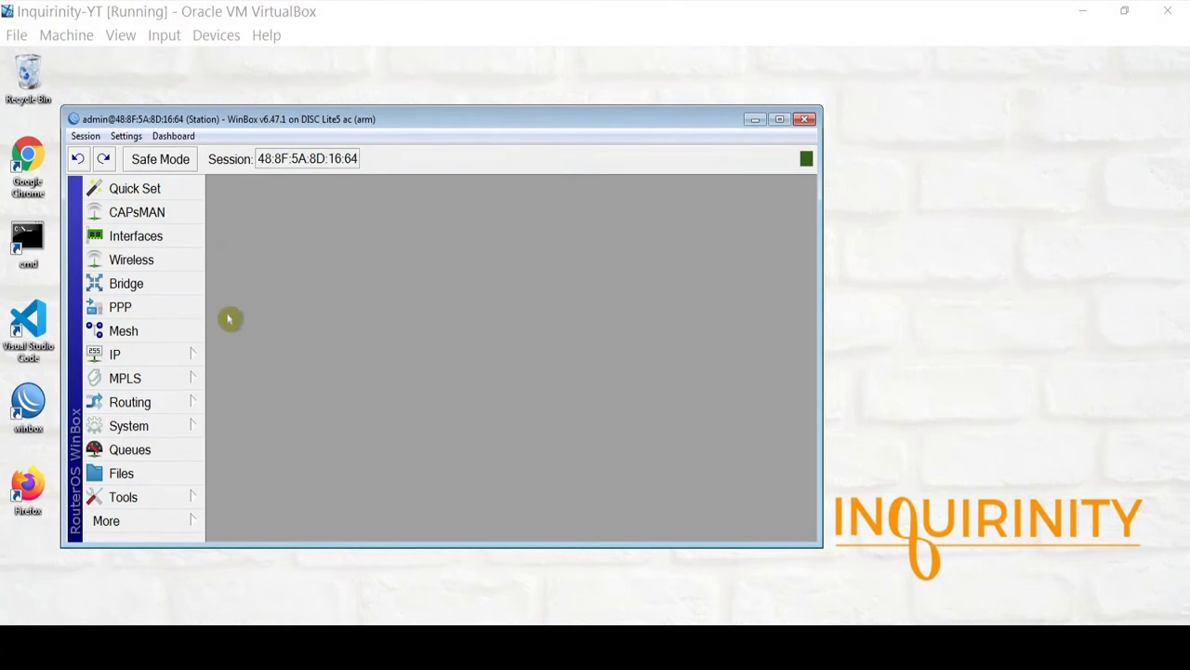
Add a new bridge with default settings on the Station device.
left_click(166, 290)
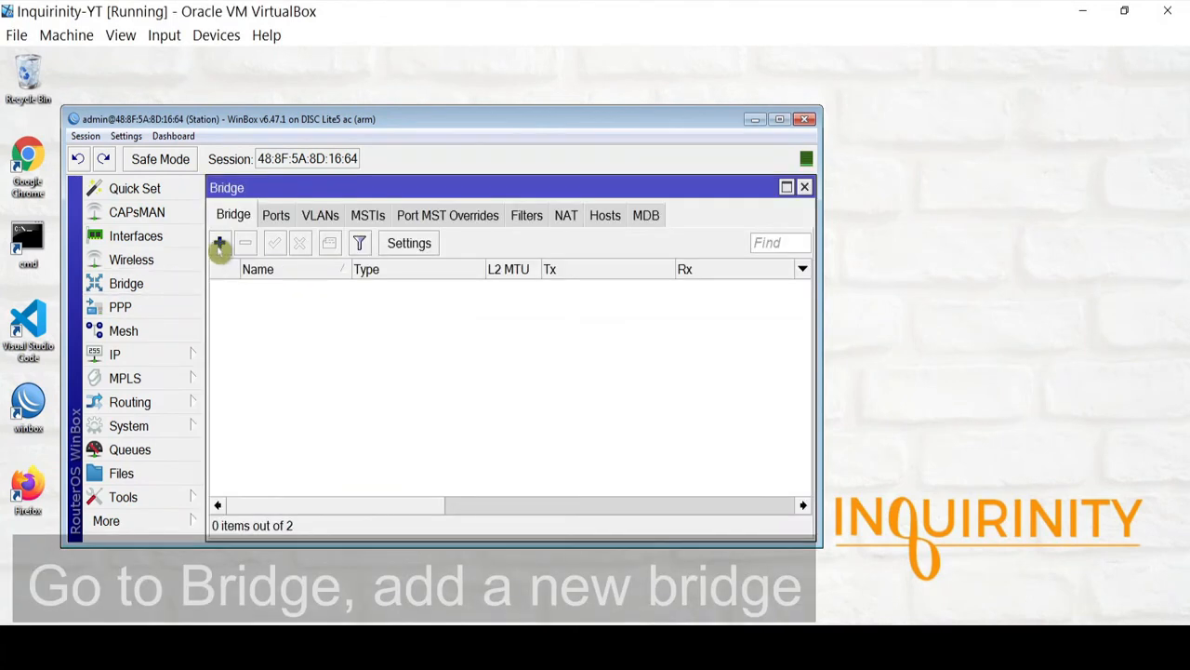
left_click(219, 246)
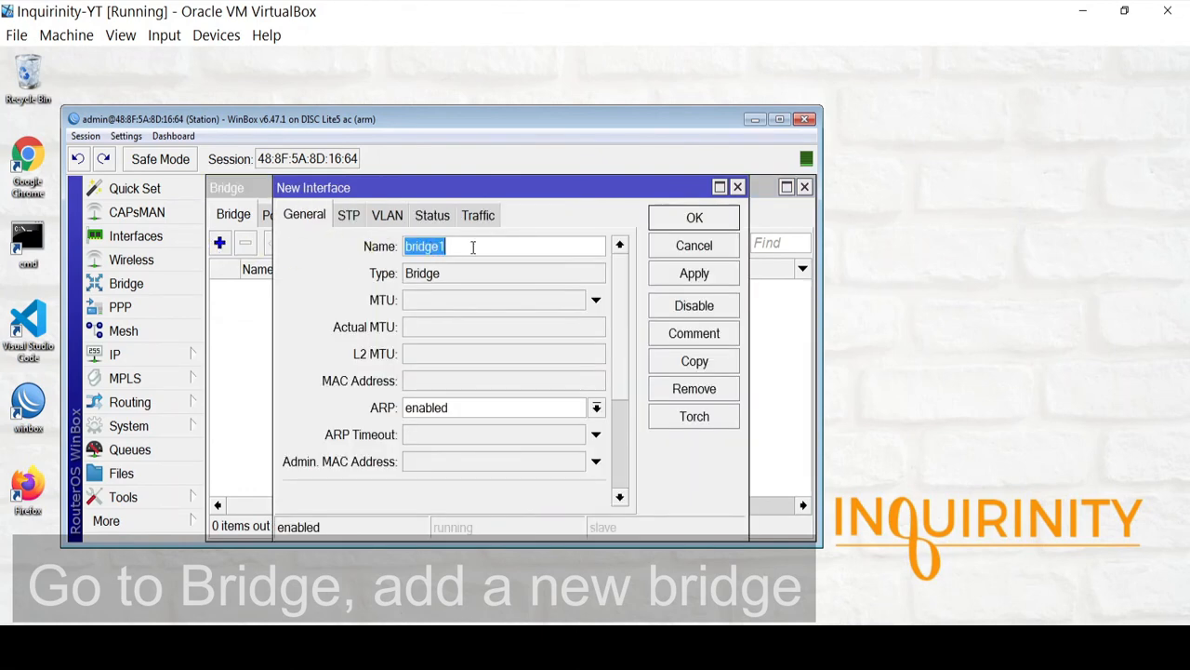
left_click(695, 217)
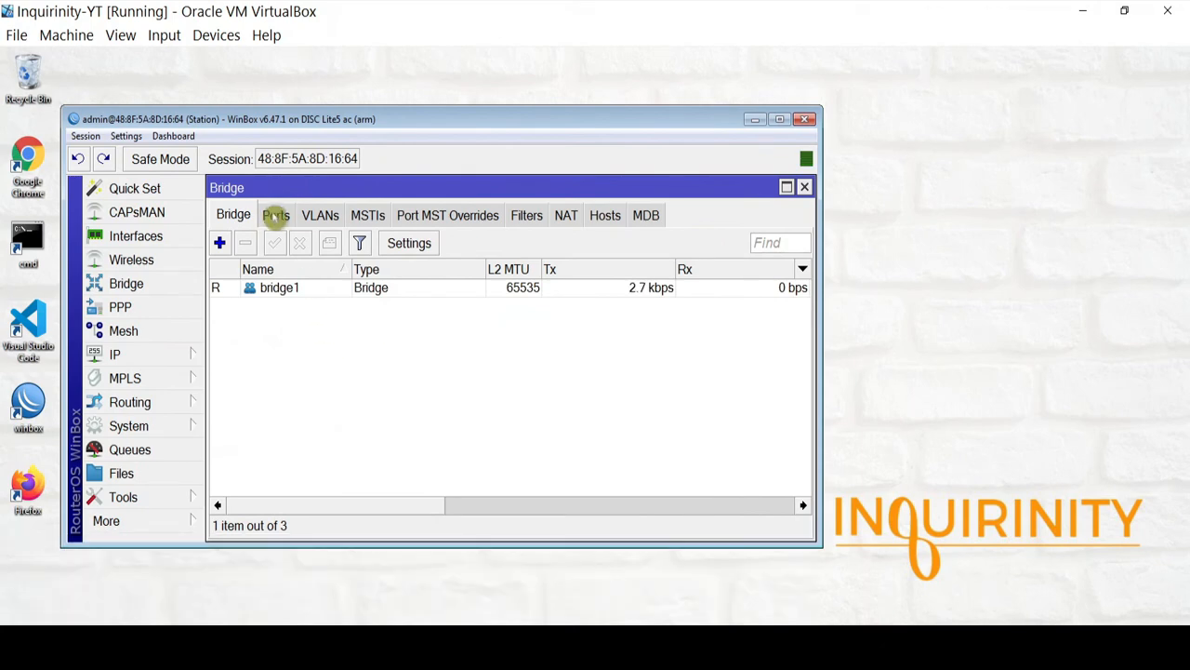
Add wlan1 as a port of bridge1.
left_click(275, 215)
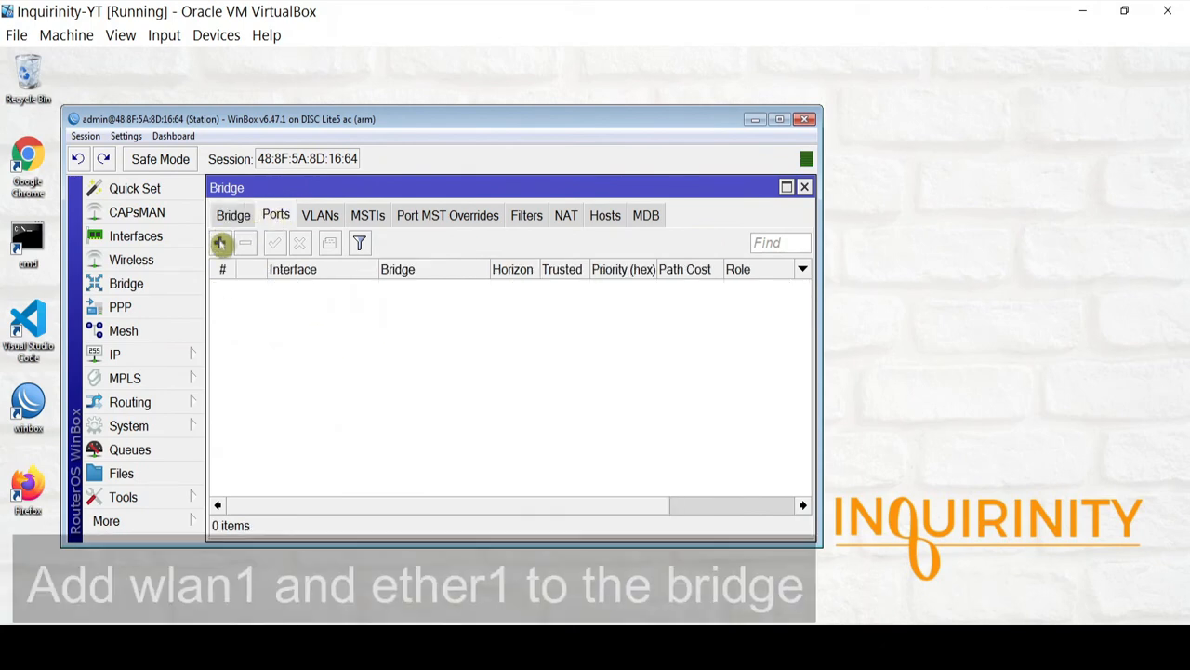
left_click(220, 243)
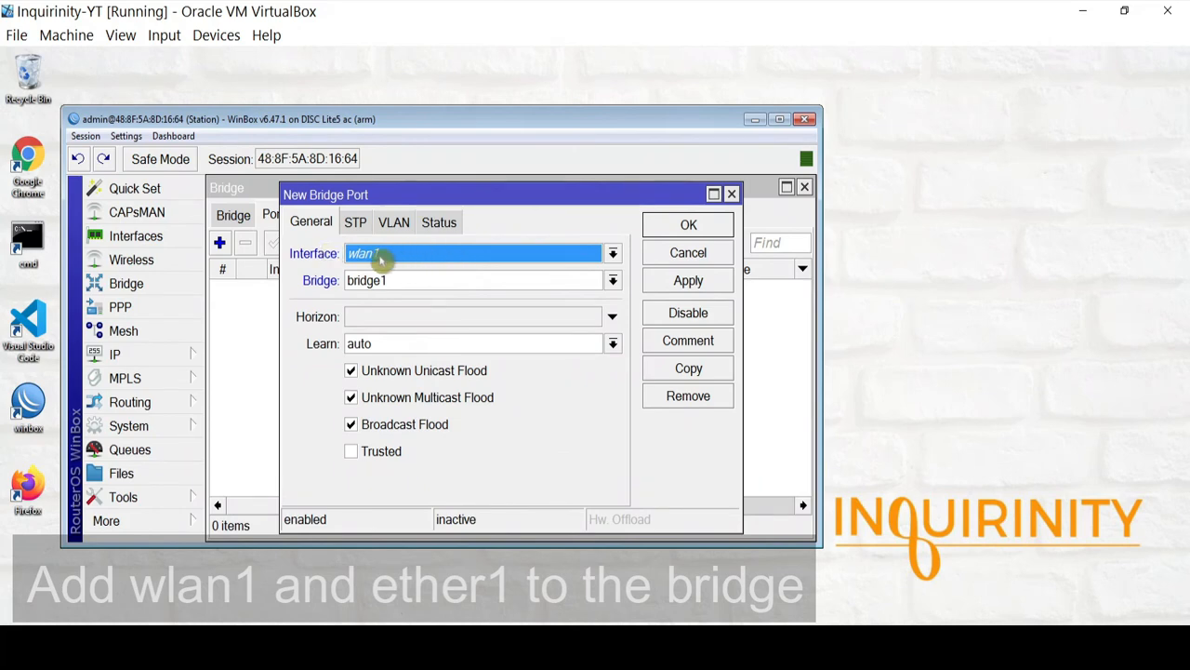
left_click(668, 228)
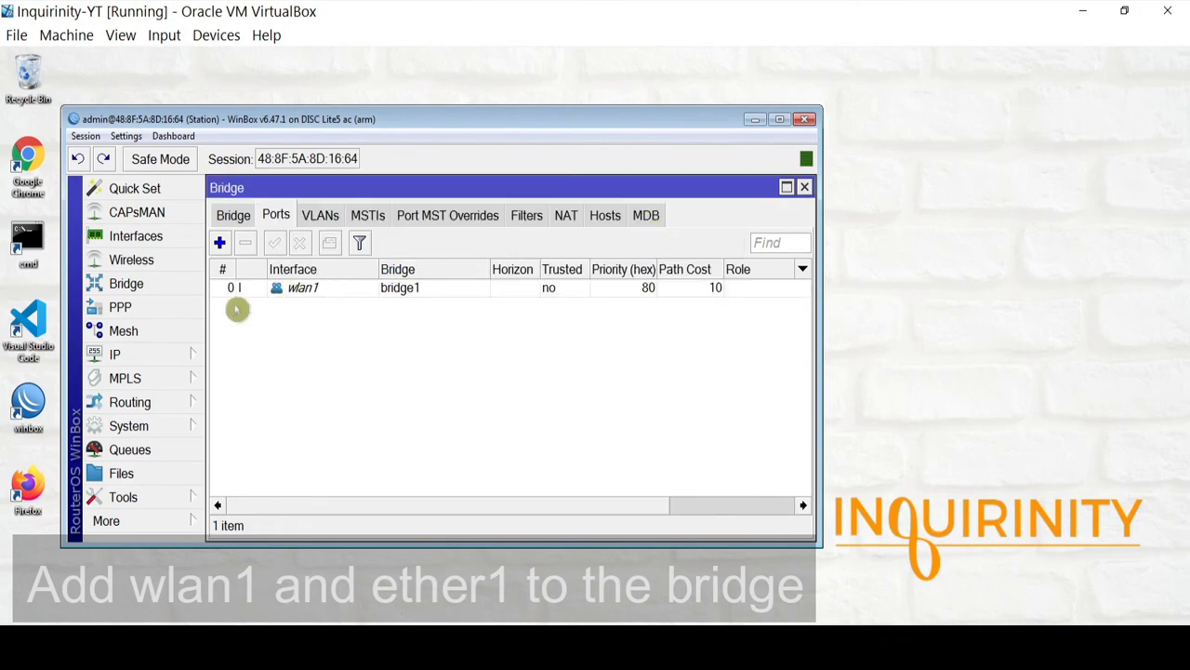
Add ether1 as a port of bridge1, reconnect to the Station device and close the bridge settings.
left_click(220, 243)
left_click(414, 256)
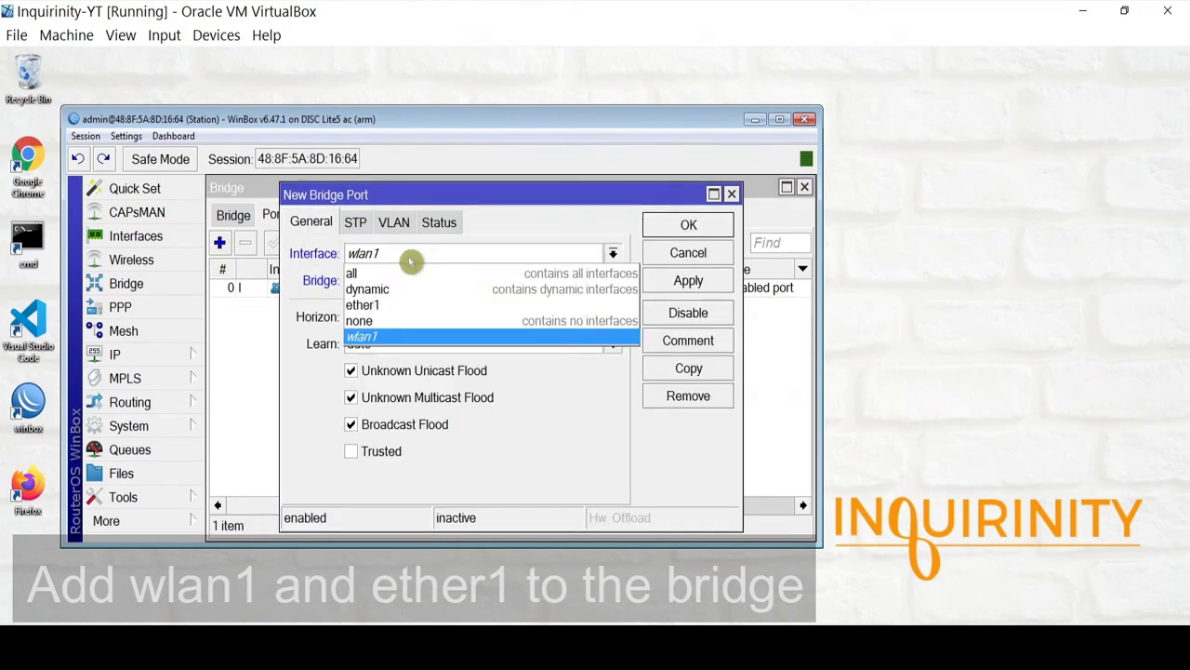
left_click(390, 309)
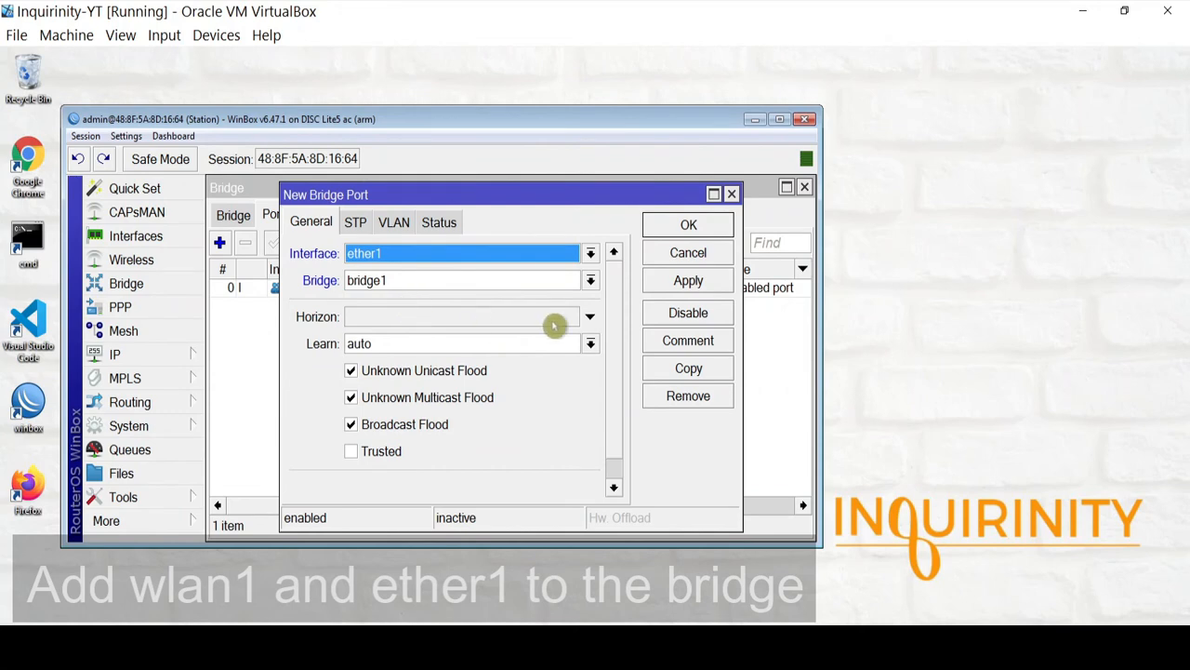
left_click(698, 281)
left_click(693, 226)
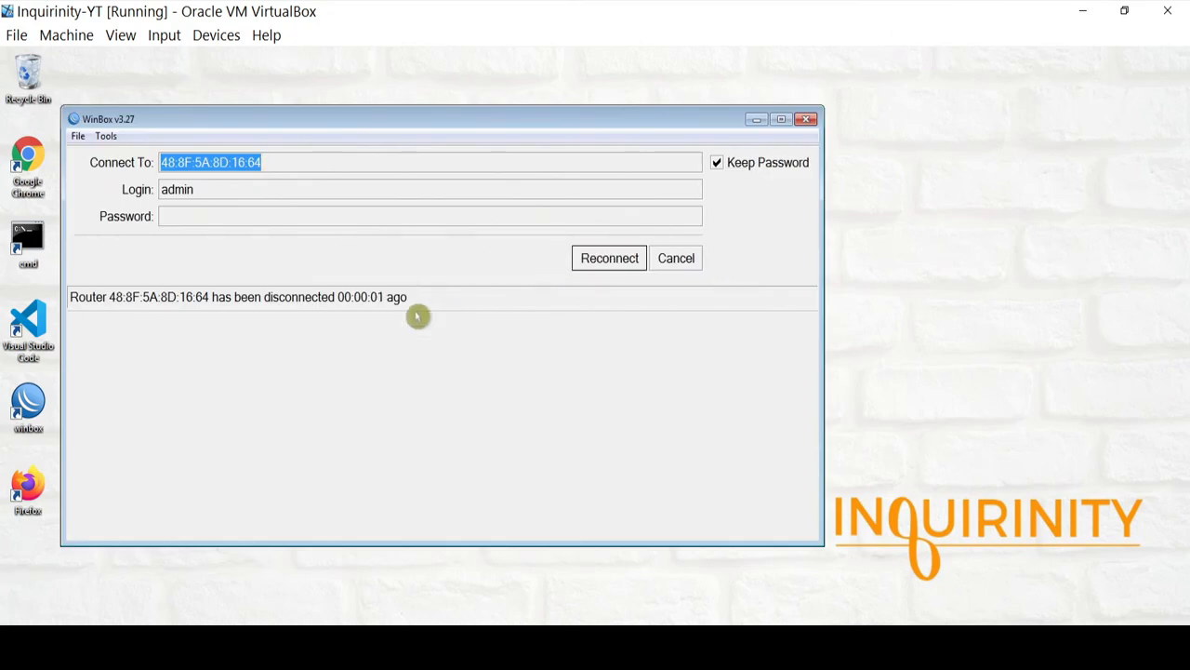
left_click(610, 271)
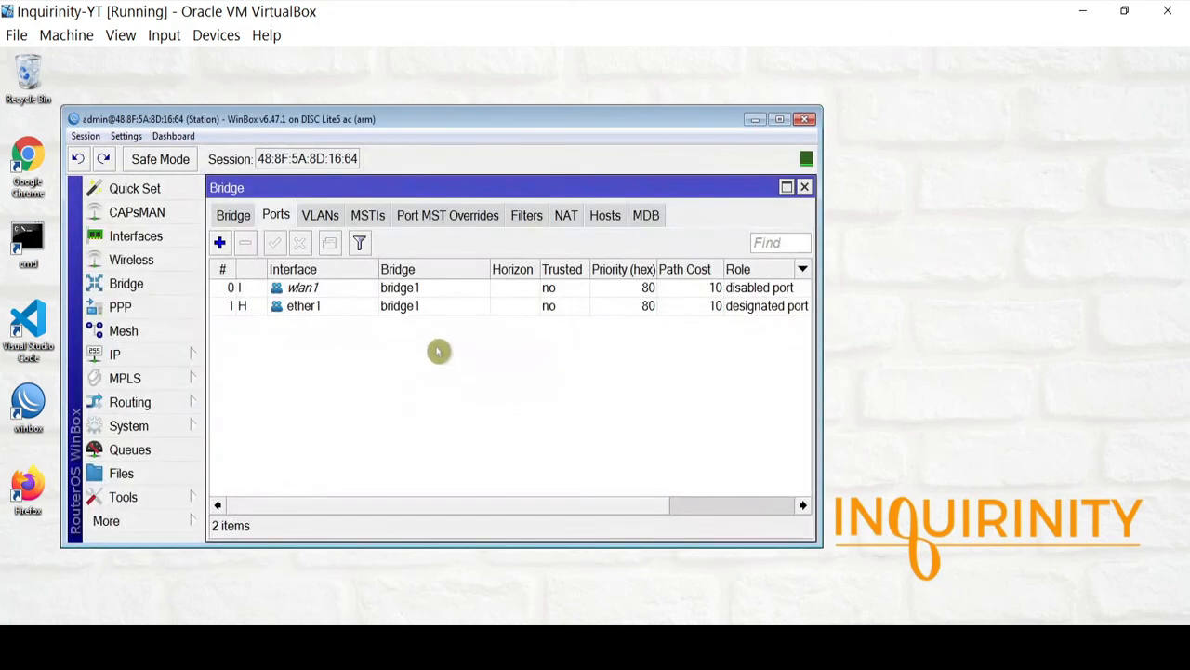
left_click(804, 188)
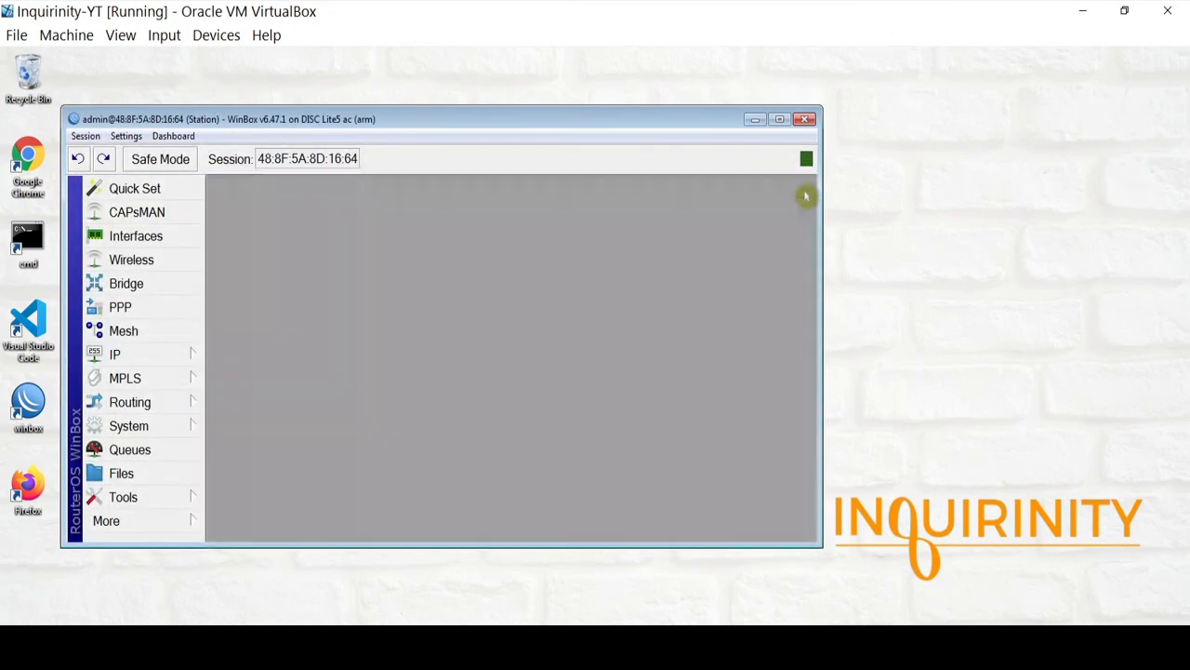
Assign the IP address 192.168.1.22/24 to bridge1 on the Station device.
left_click(147, 357)
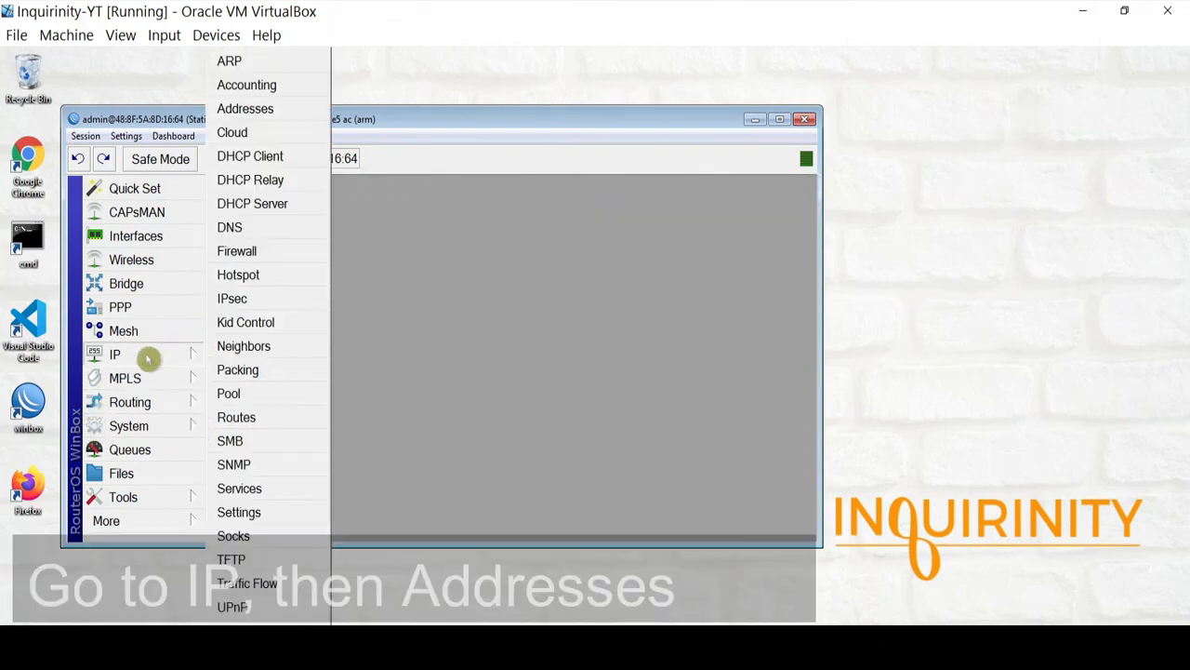
left_click(274, 109)
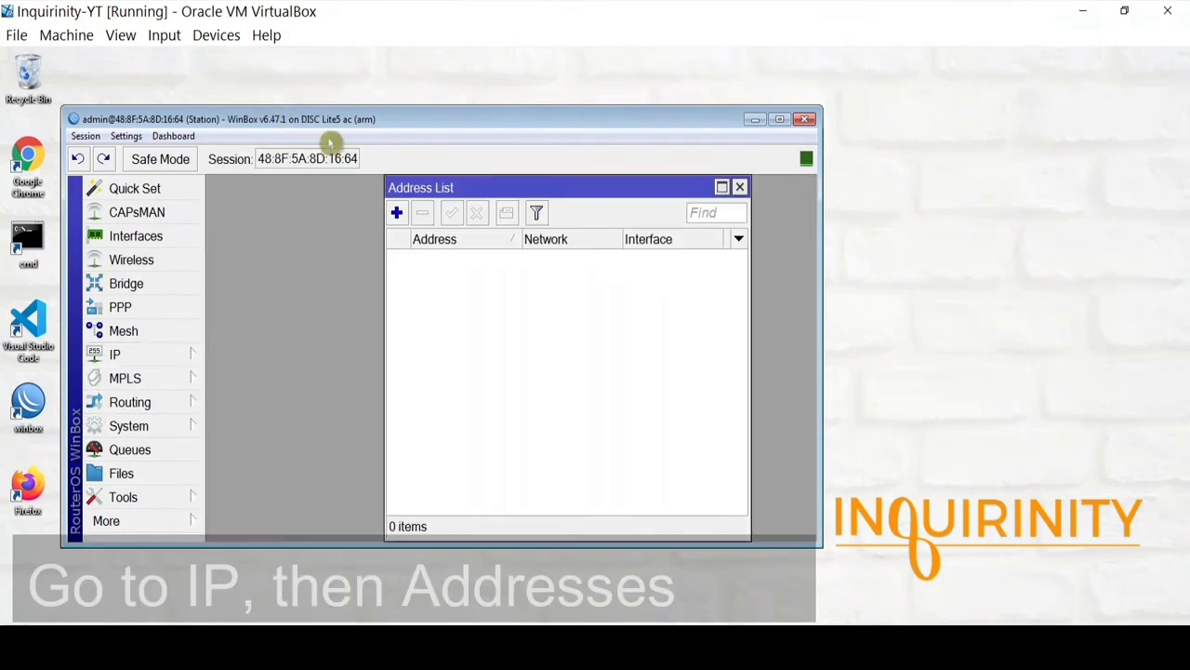
left_click(397, 212)
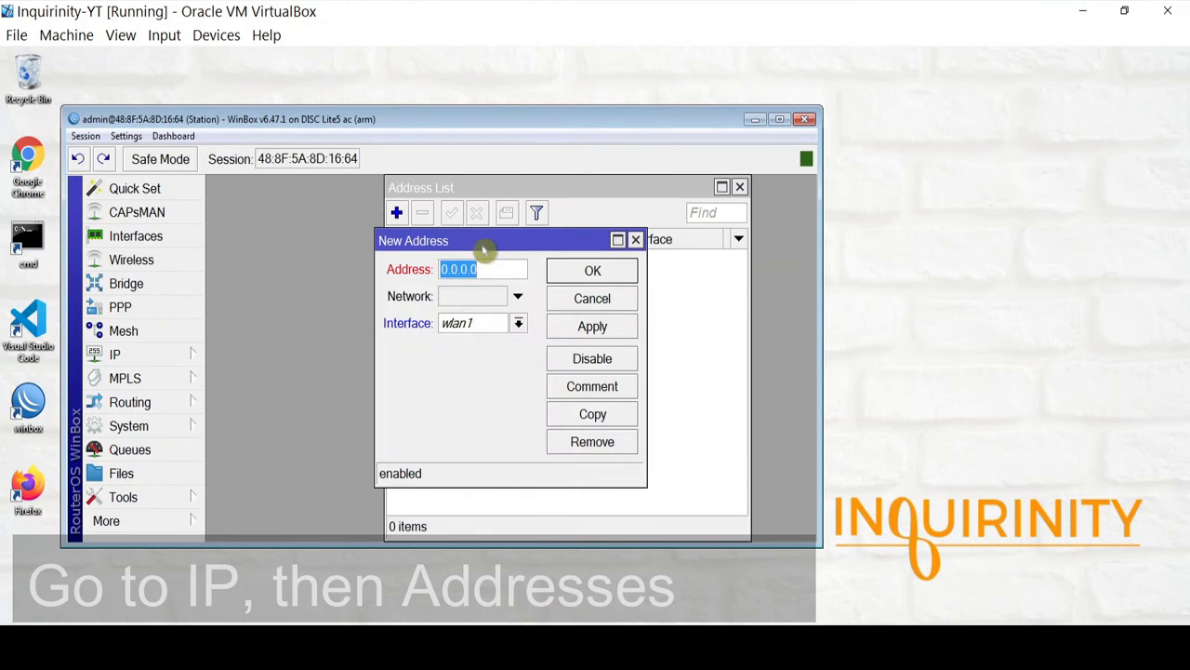
type("192")
type(".168.1.22/24")
left_click(507, 323)
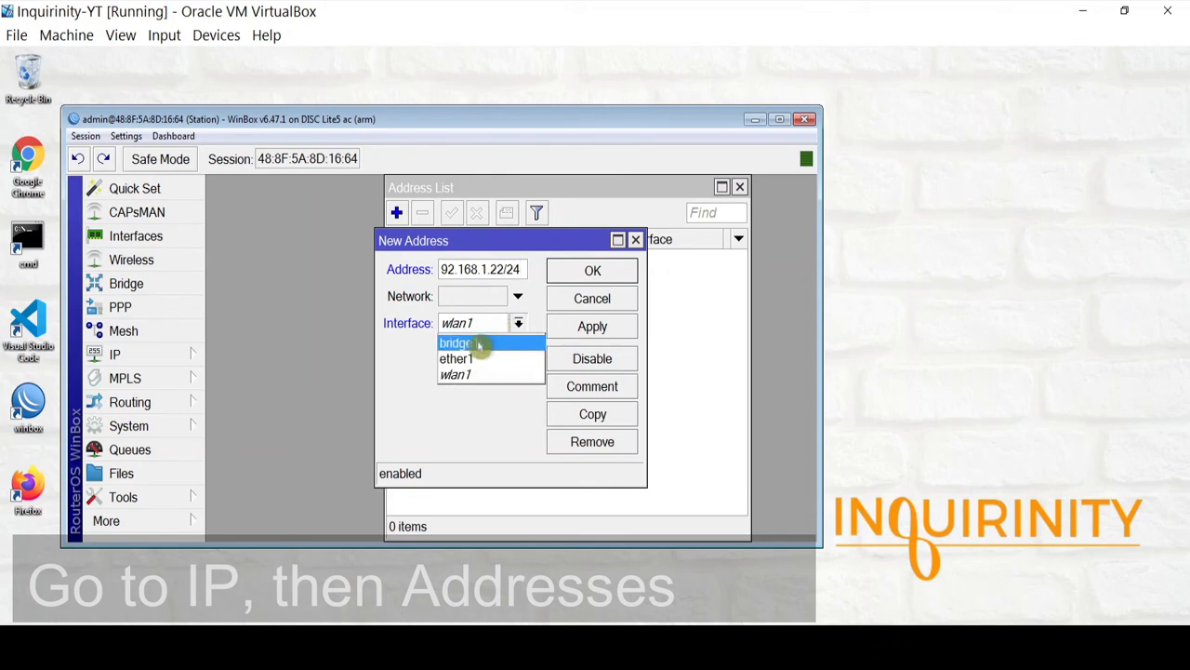
left_click(478, 344)
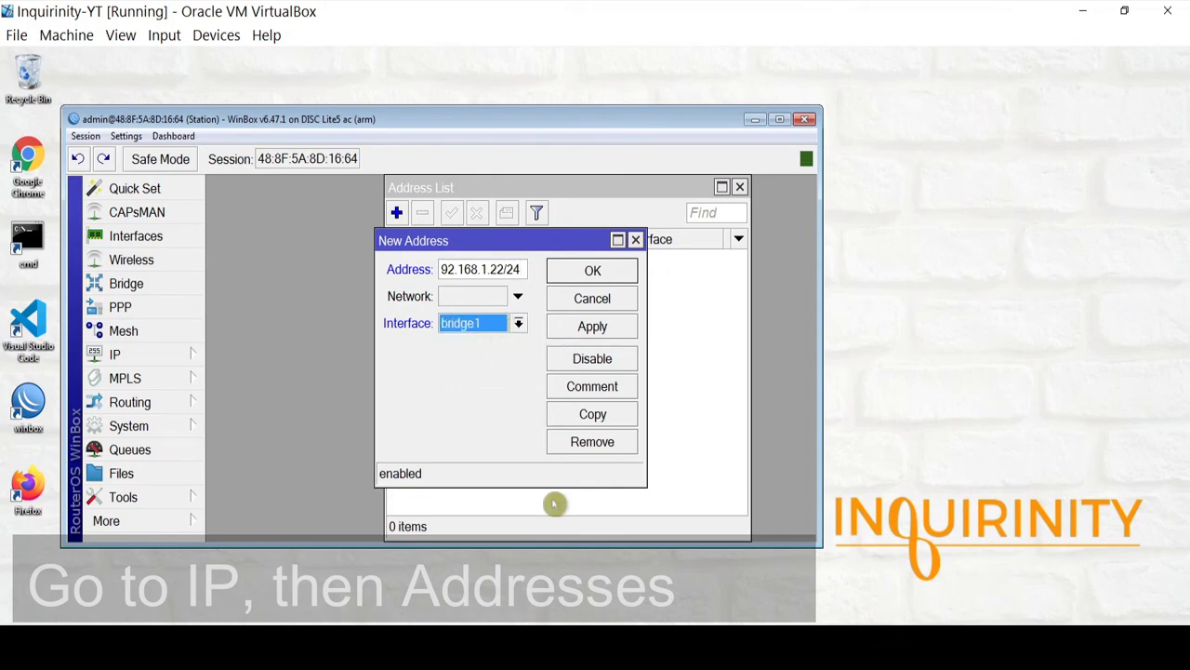
left_click(596, 329)
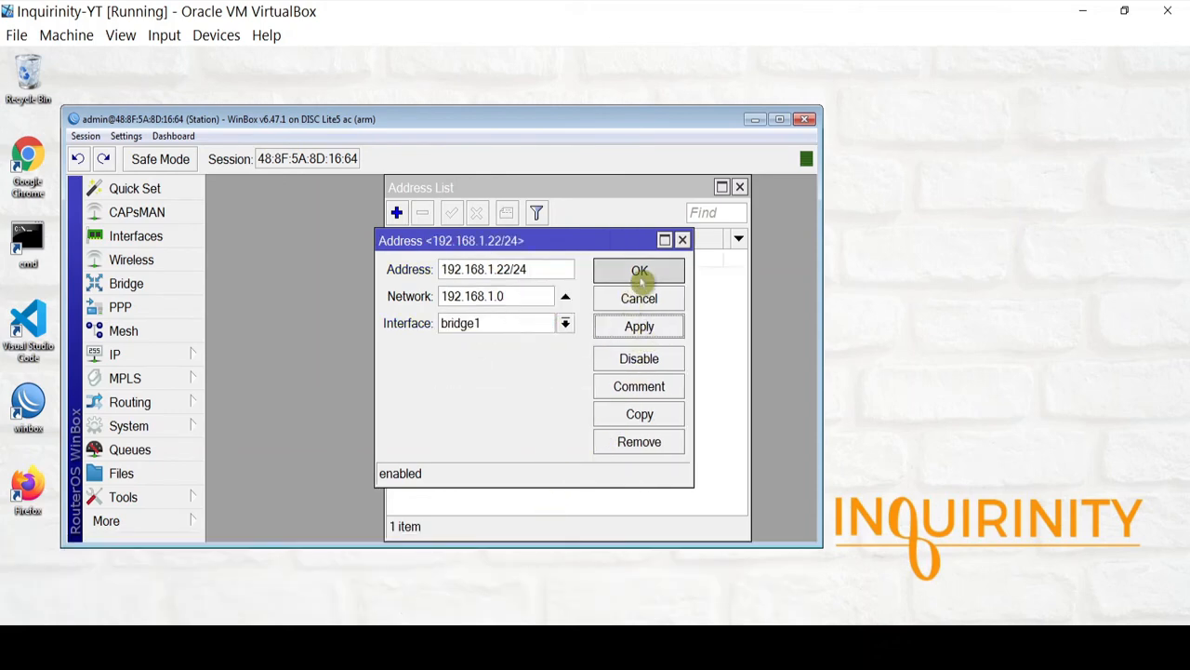
left_click(641, 279)
left_click(472, 260)
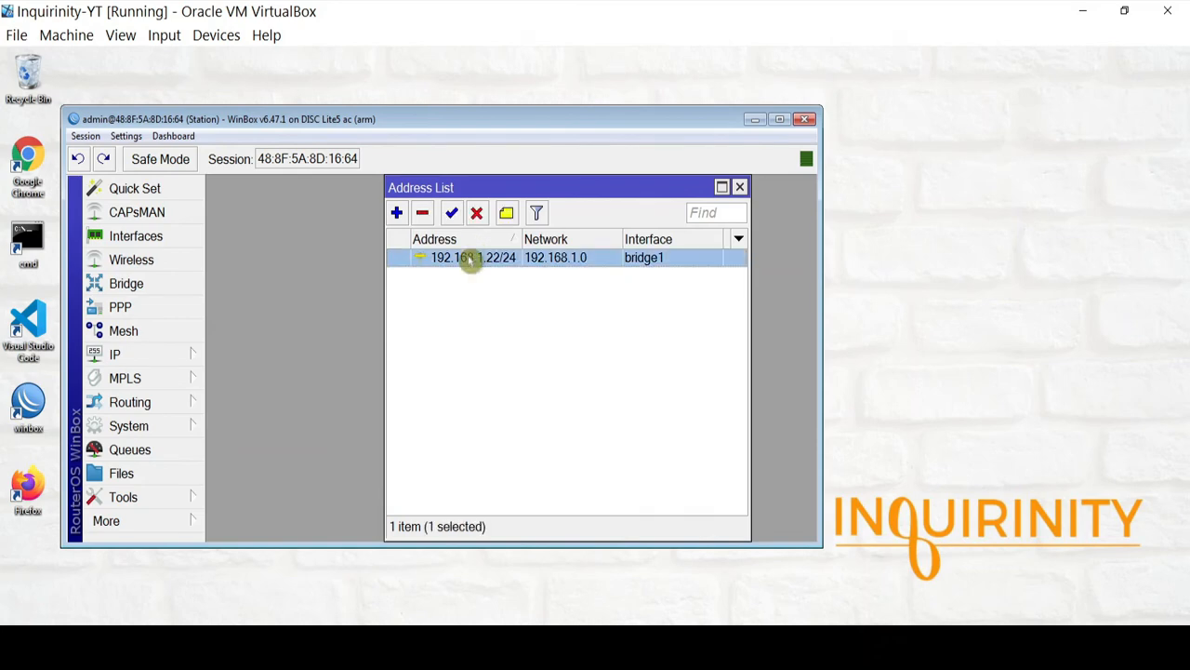
mouse_move(472, 260)
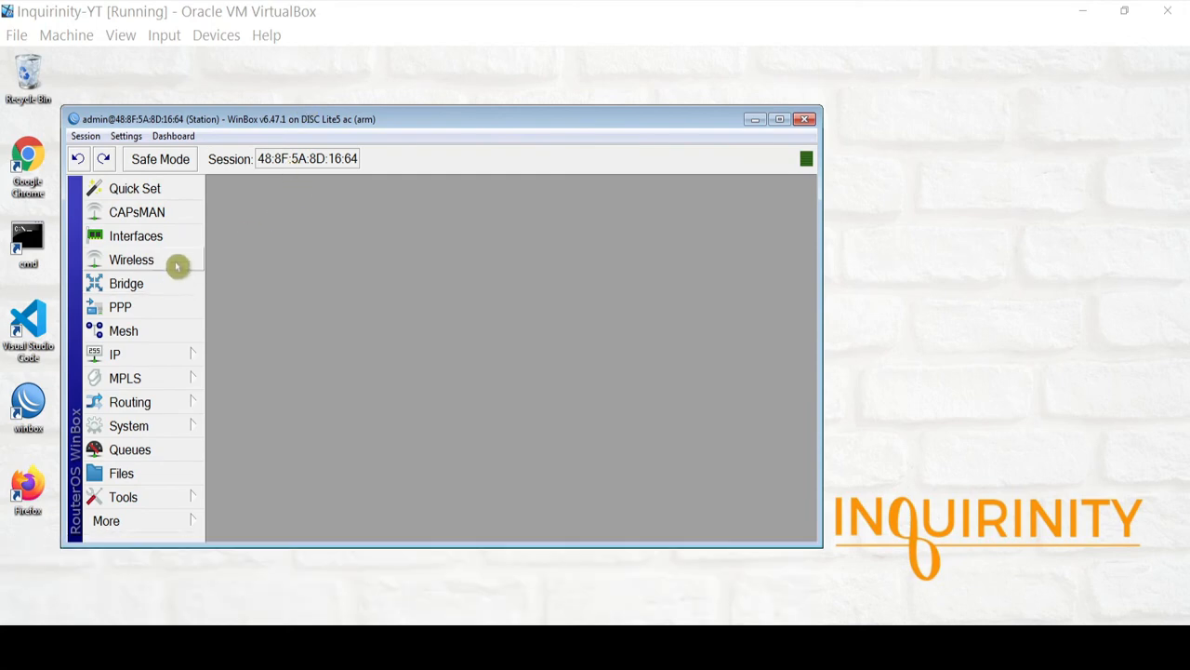
Enable the wlan1 wireless interface on the Station device.
left_click(175, 266)
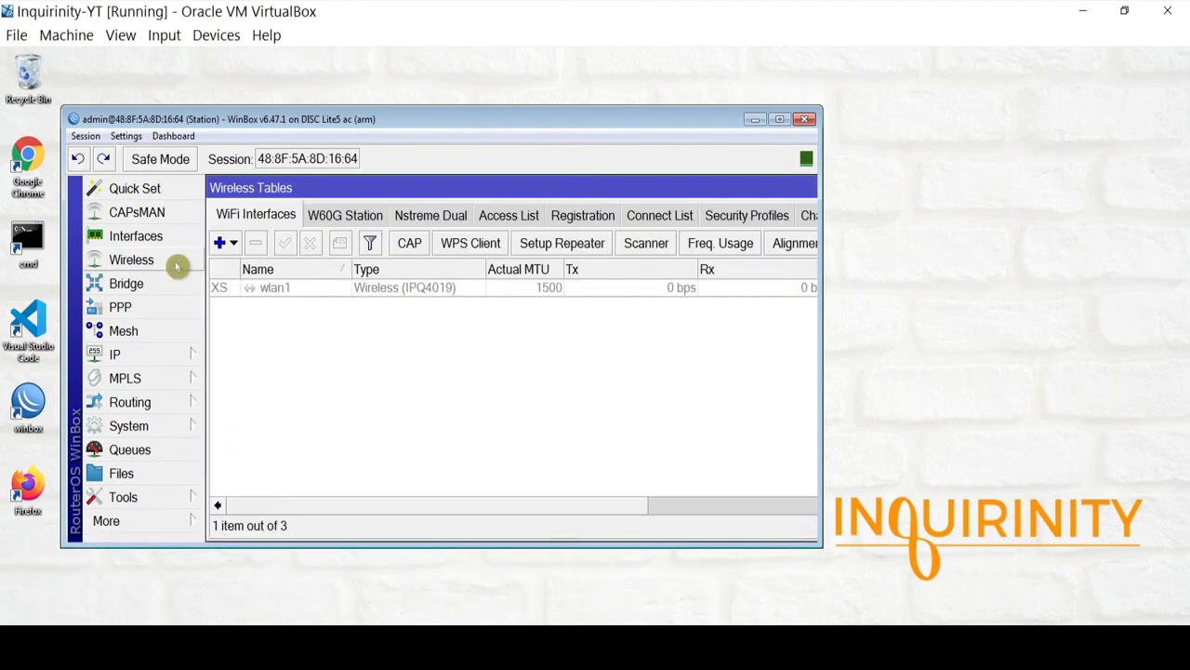
left_click(285, 290)
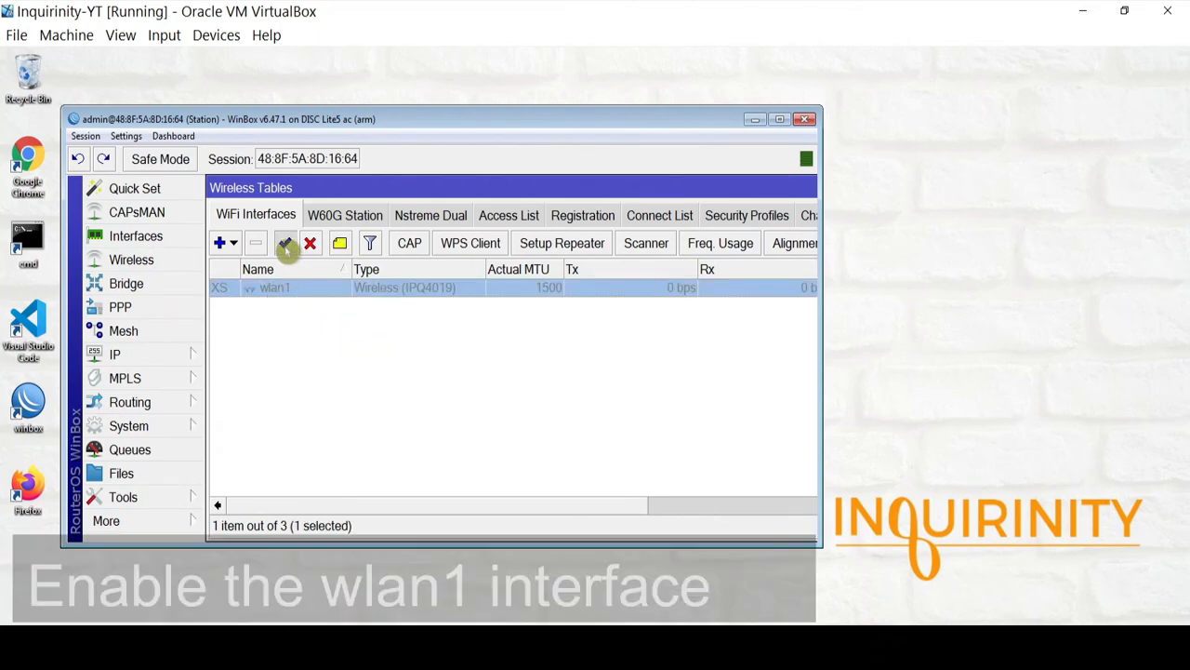
left_click(284, 242)
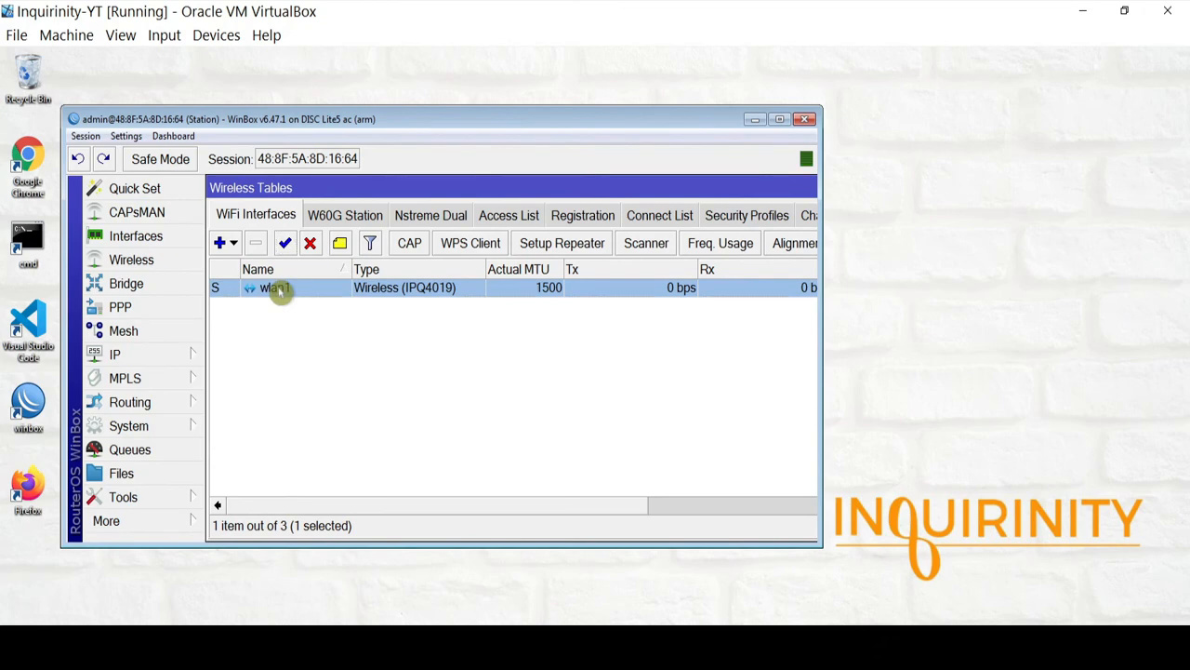
Open the wireless settings of wlan1 and set the band to 5GHz-N/AC.
double_click(279, 289)
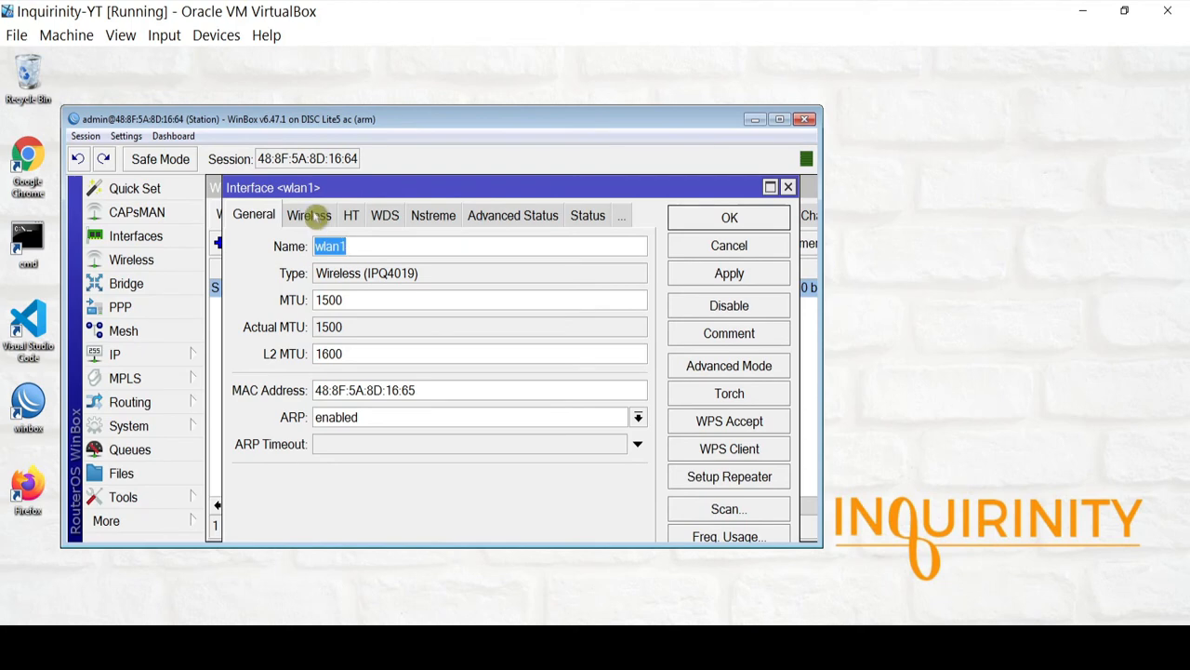
left_click(315, 215)
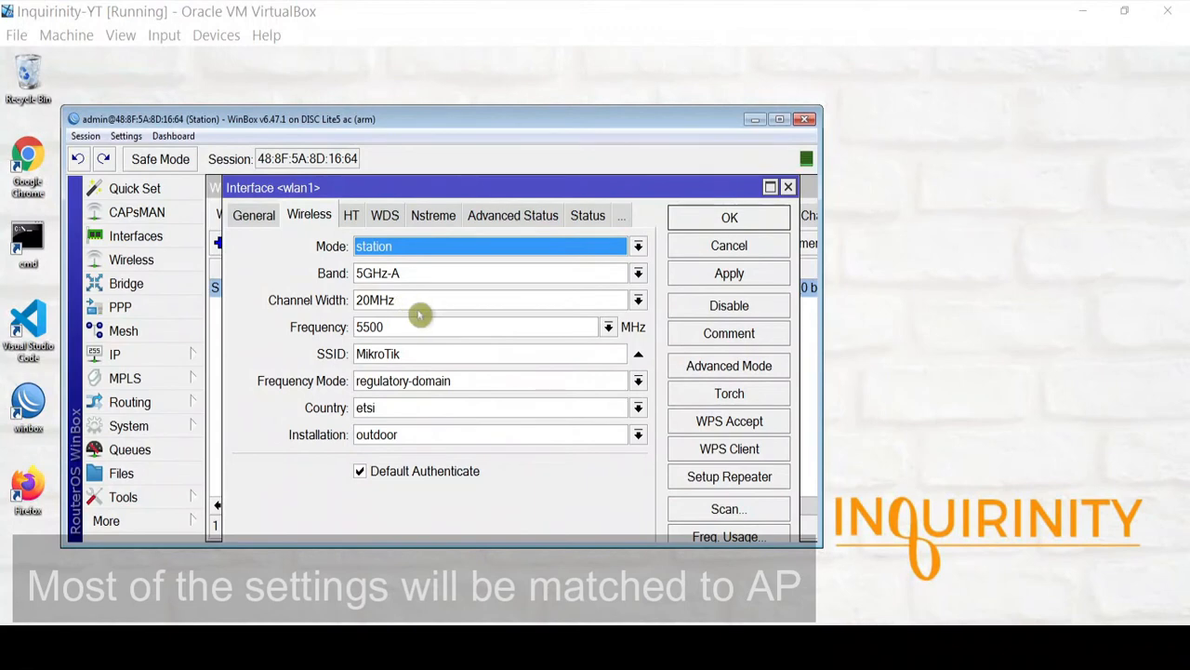
left_click(640, 272)
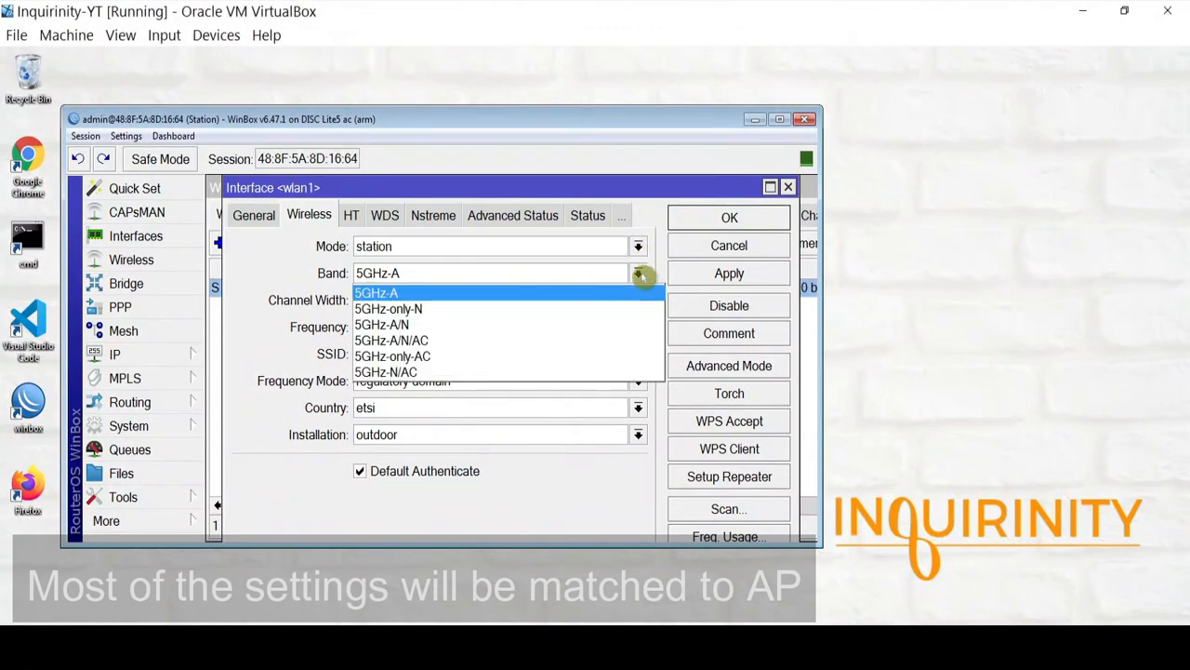
left_click(456, 372)
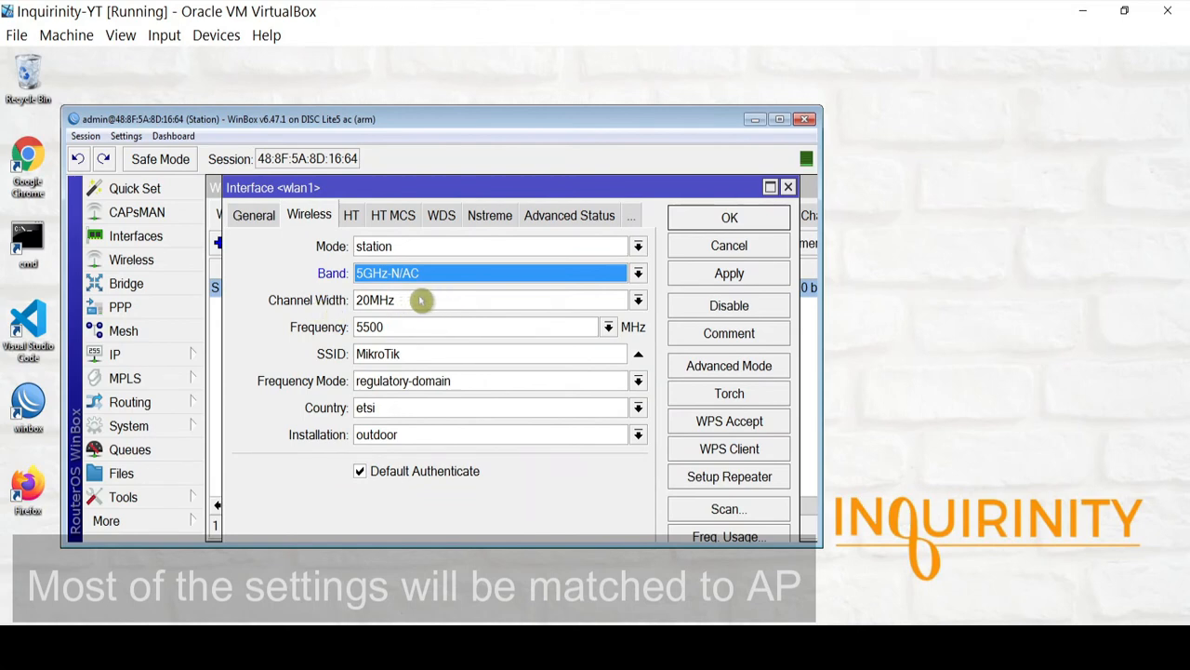
left_click(609, 327)
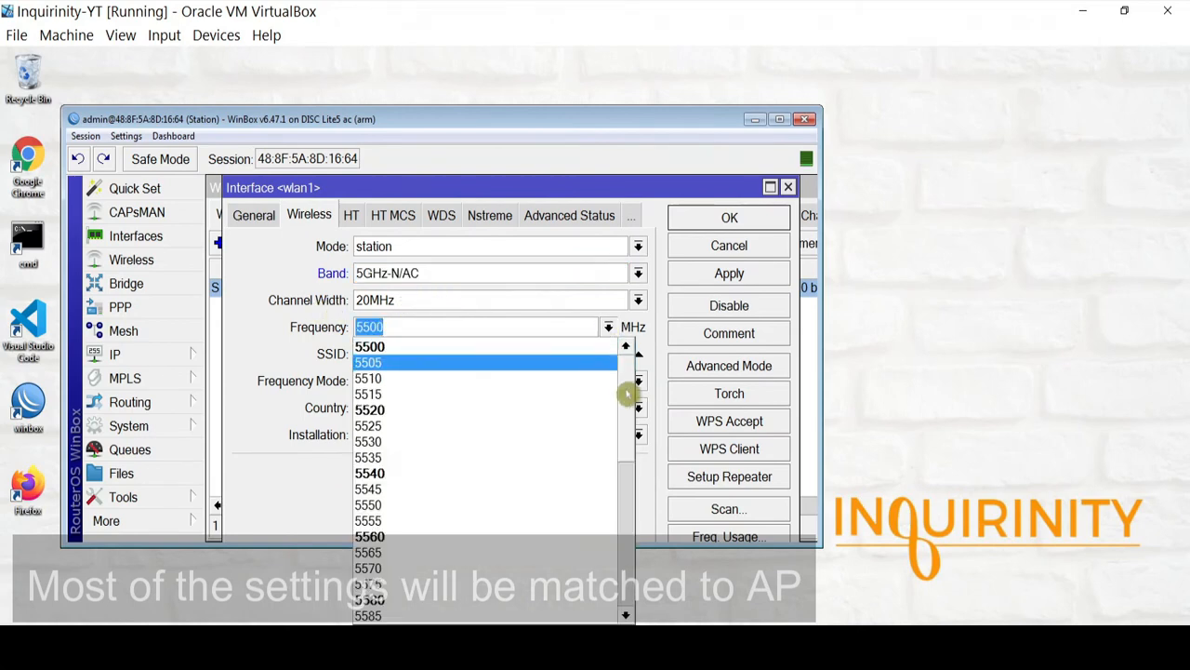
scroll(633, 394, "down", 8)
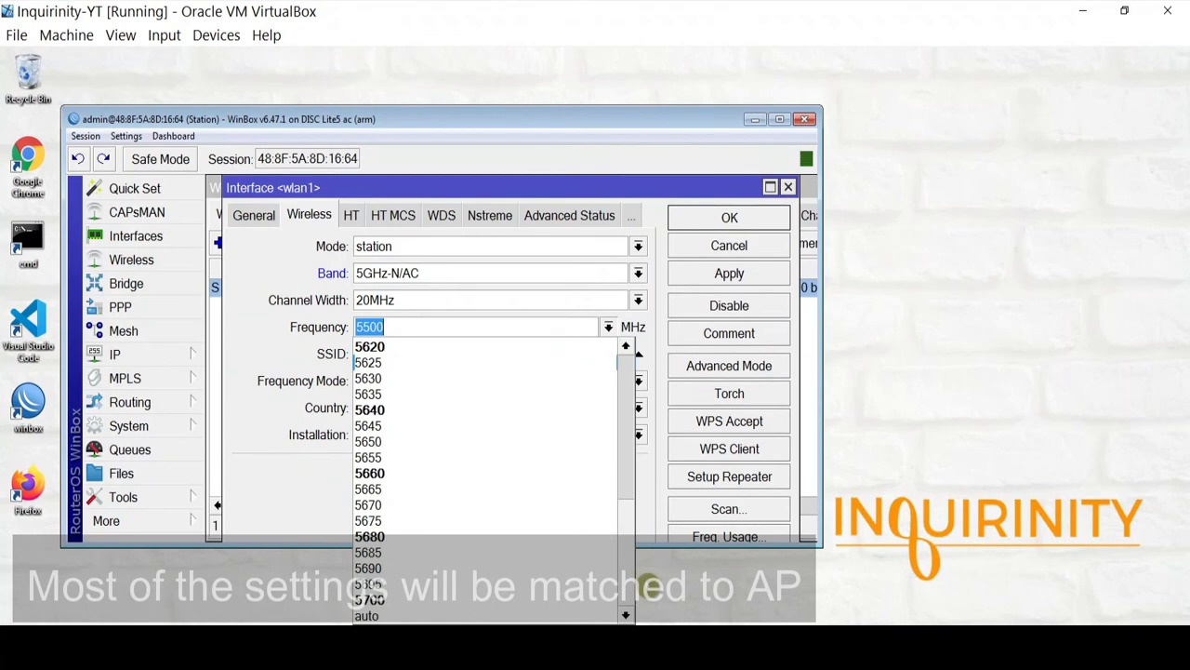
left_click(262, 345)
Set wlan1's country to philippines and its frequency to 5745 MHz.
left_click(638, 408)
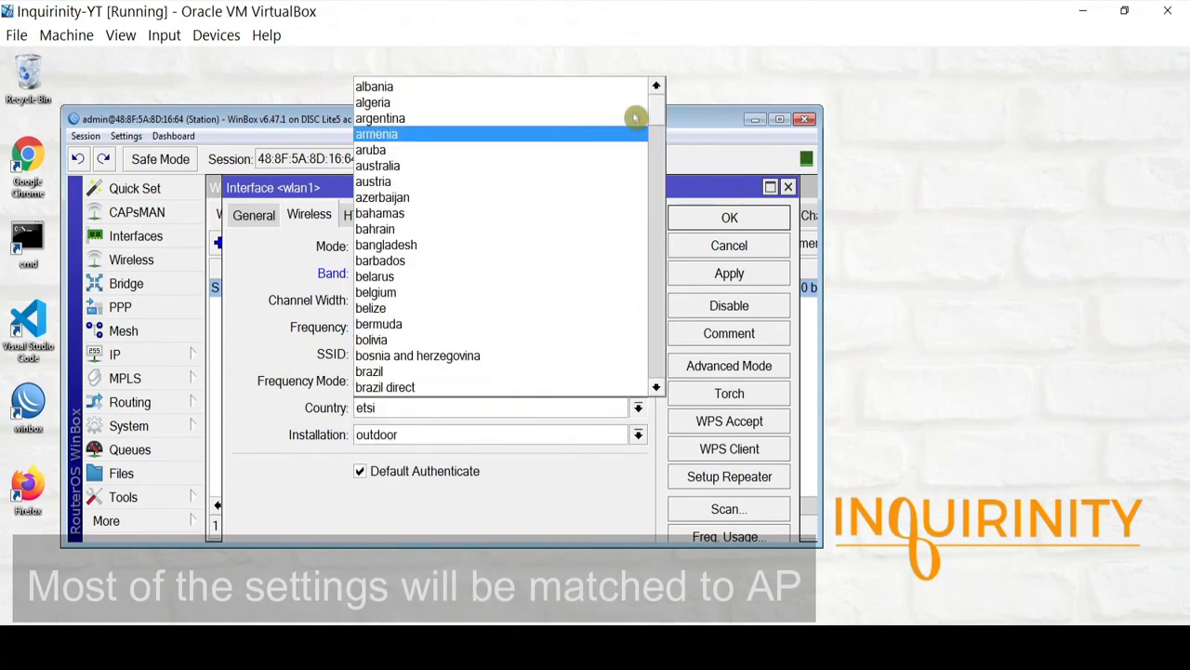
left_click_drag(649, 110, 666, 286)
left_click(425, 341)
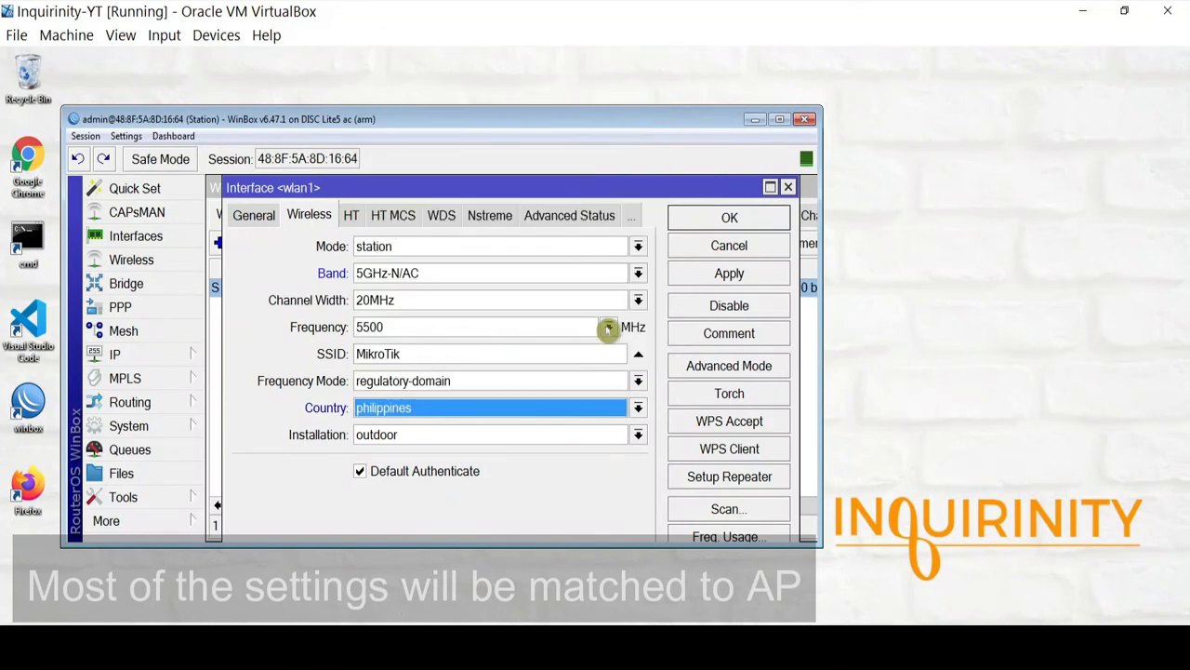
left_click(608, 326)
left_click_drag(627, 379, 622, 531)
left_click(430, 554)
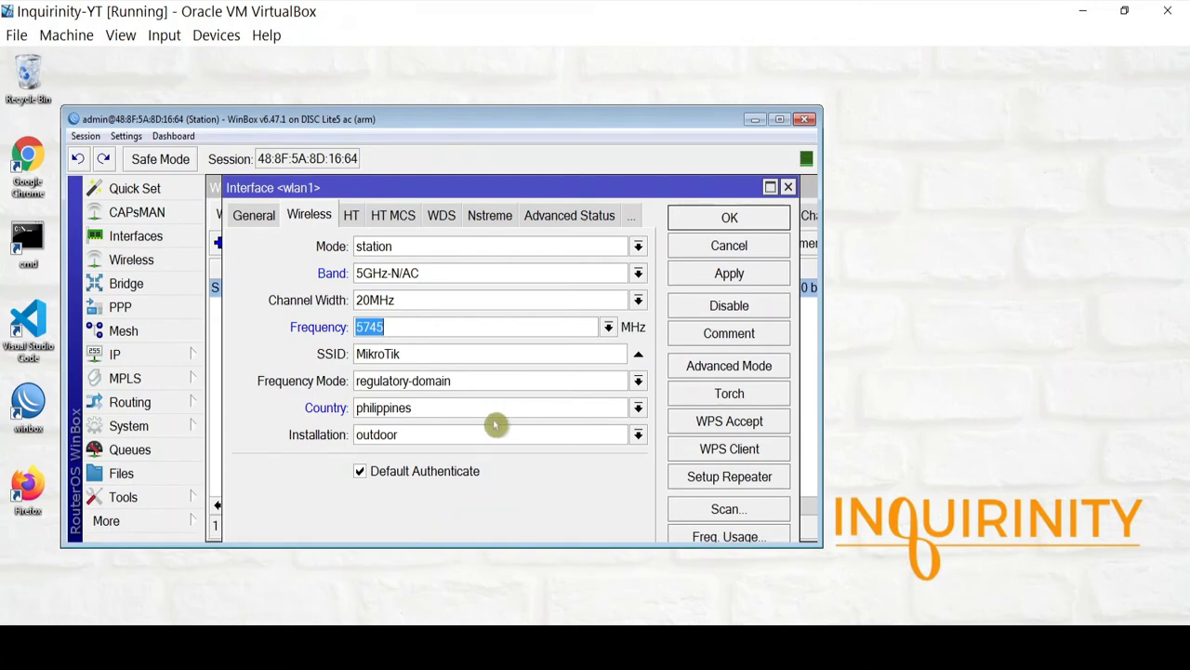
Set wlan1's SSID to InquirinityAP and its mode to station bridge.
double_click(428, 354)
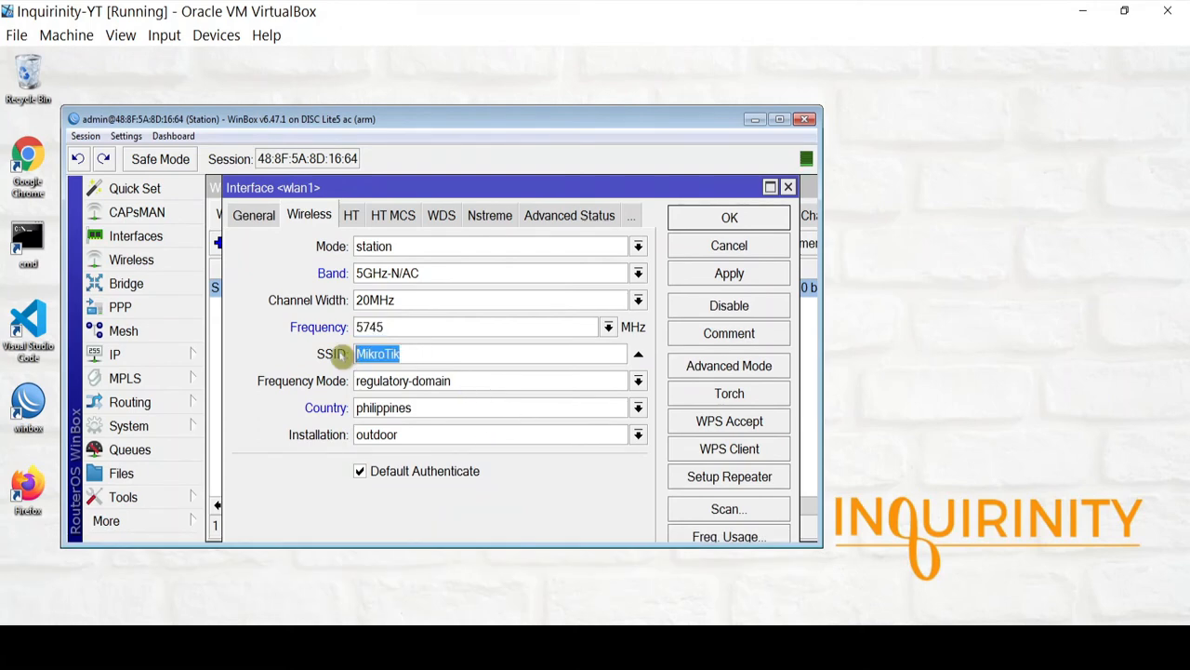
key("BackSpace")
left_click_drag(439, 352, 340, 358)
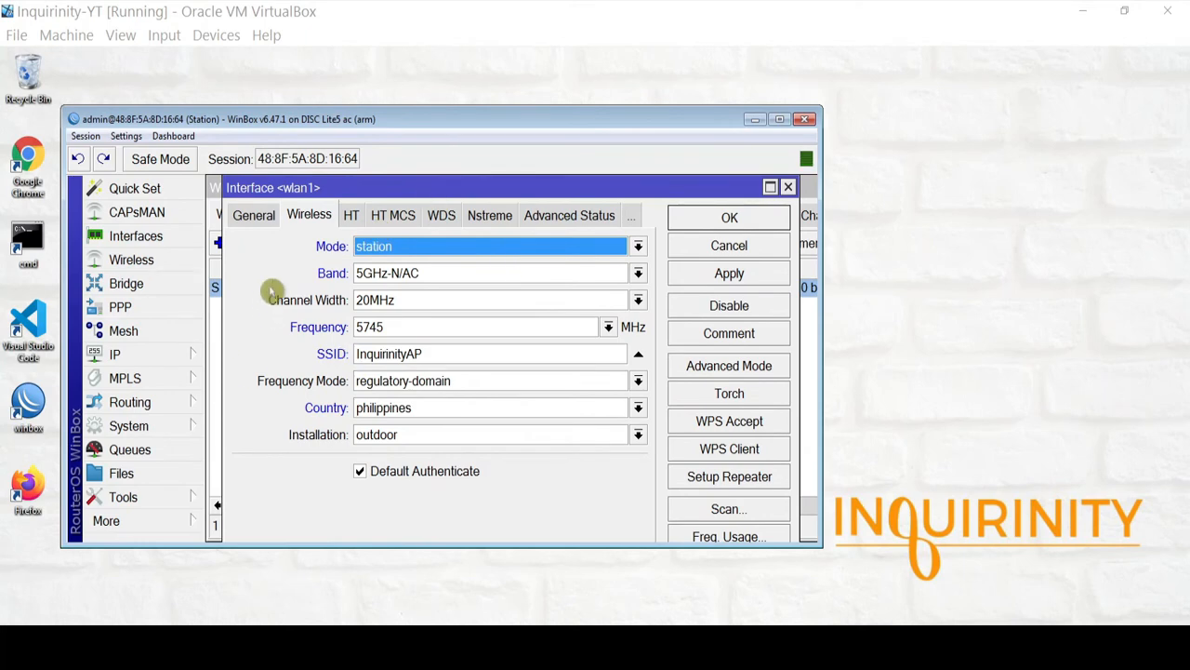
left_click(638, 248)
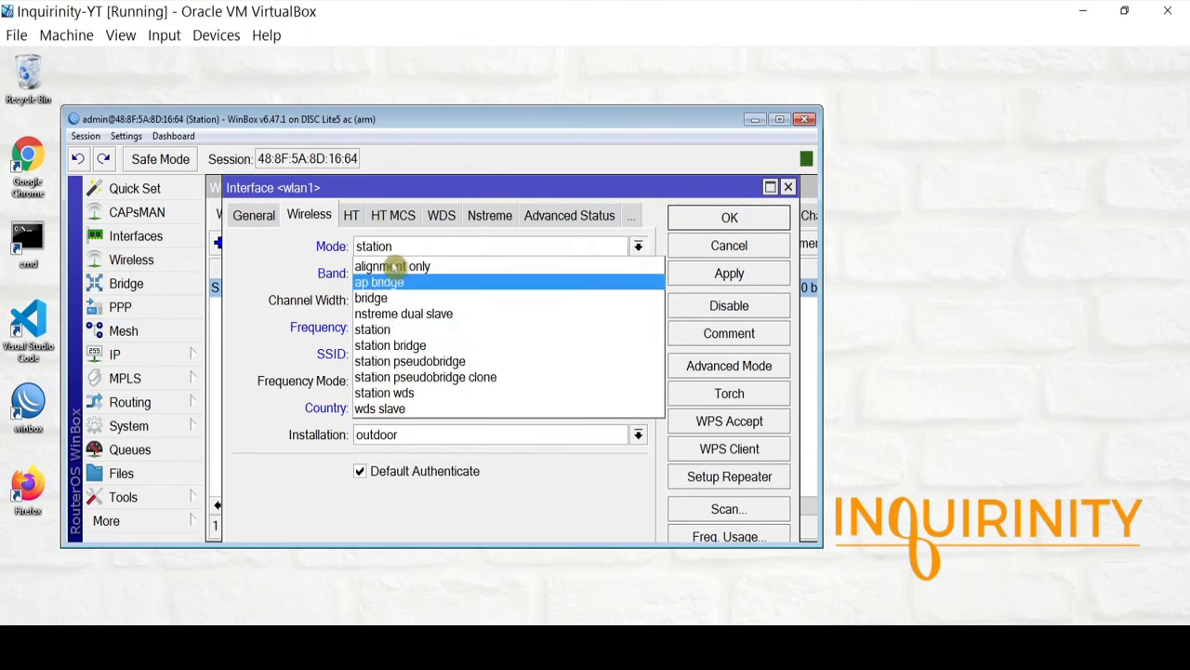
left_click(389, 346)
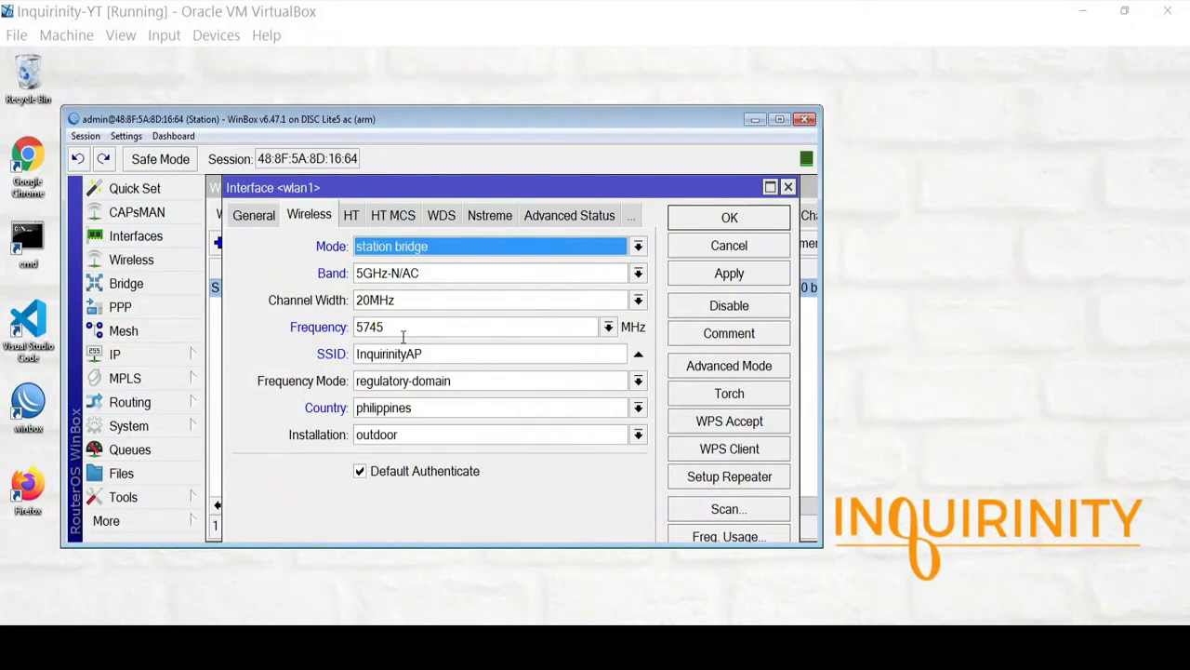
left_click(434, 303)
Show wlan1's advanced settings, set the wireless protocol to nv2 and the radio name to Station.
left_click(751, 370)
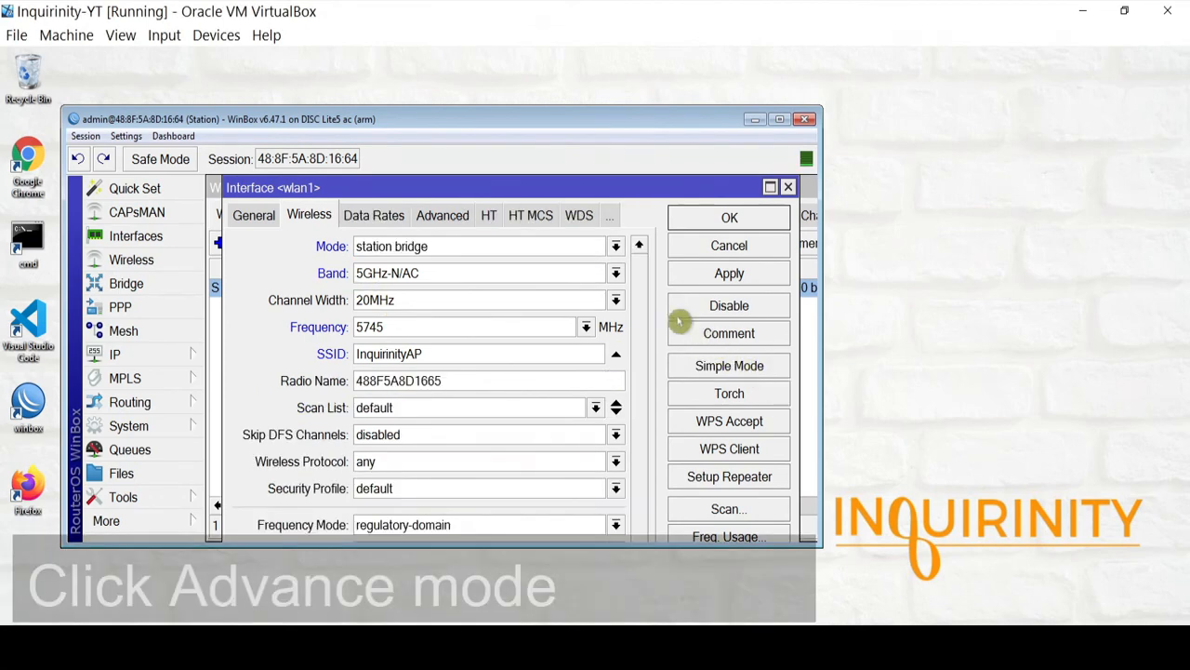
left_click(419, 462)
left_click(397, 529)
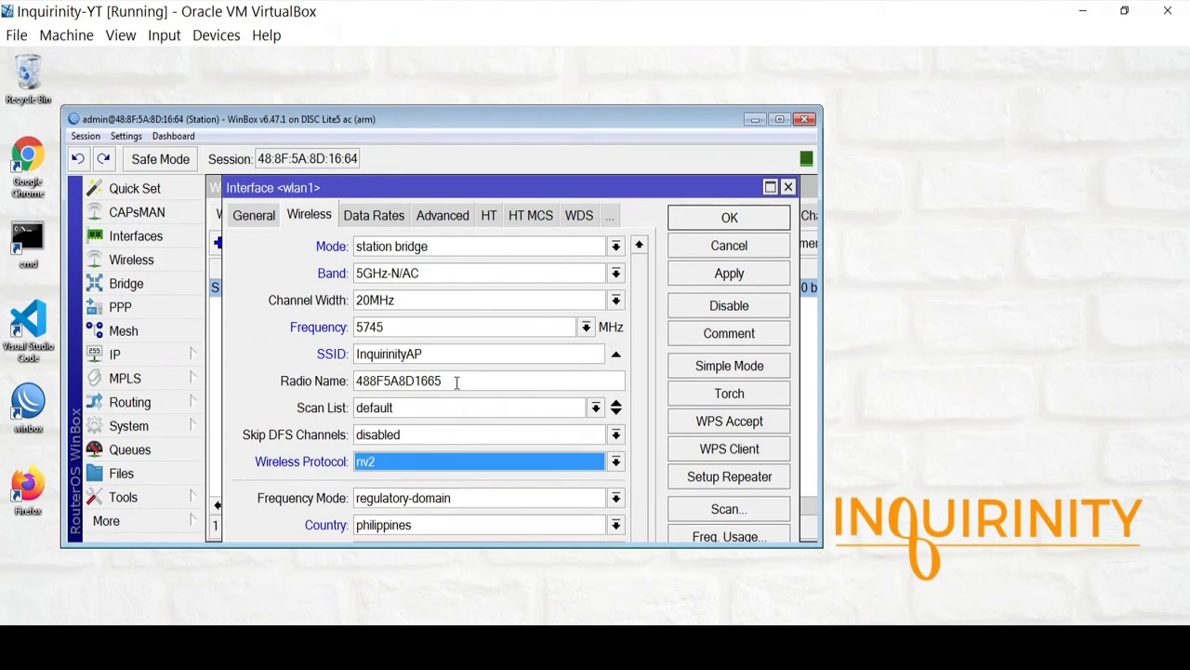
left_click_drag(459, 380, 350, 381)
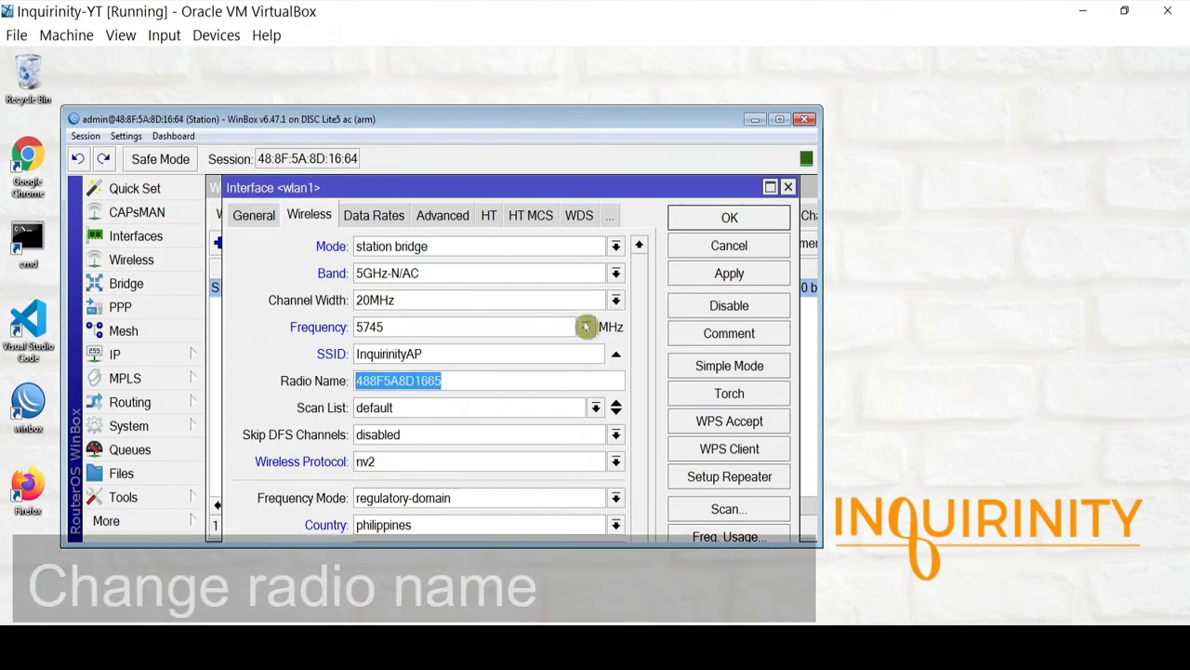
type("Station")
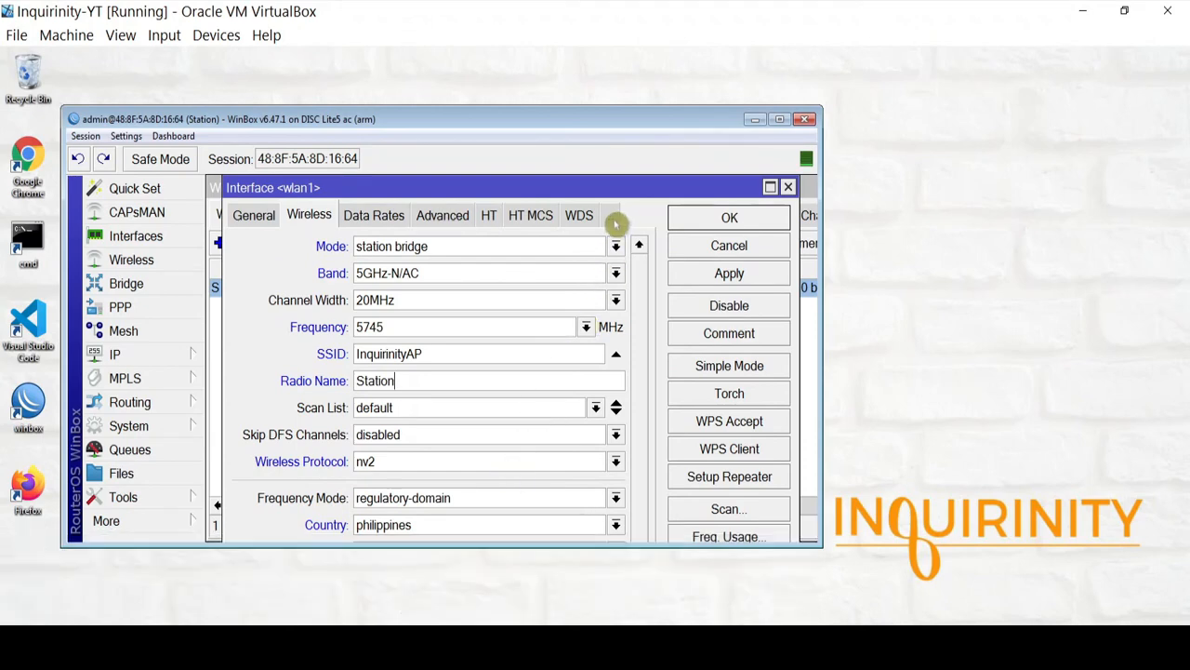
Enable NV2 security on wlan1, turn off password hiding, enter the preshared key matching the access point and apply the interface settings.
left_click(611, 220)
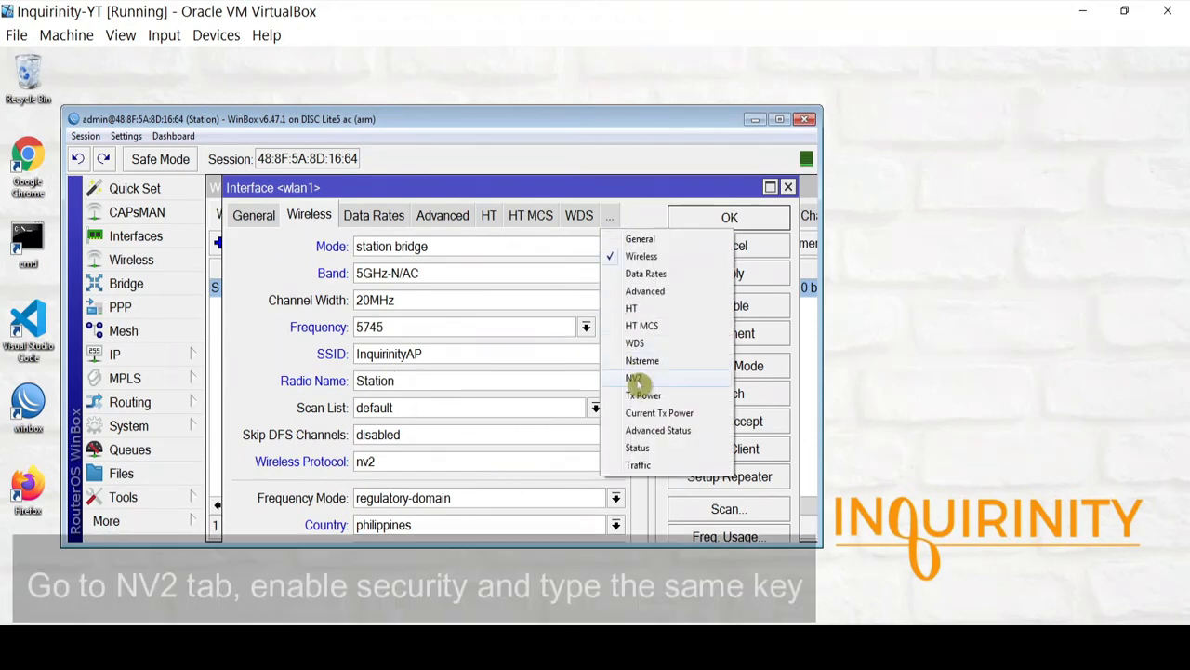
left_click(639, 381)
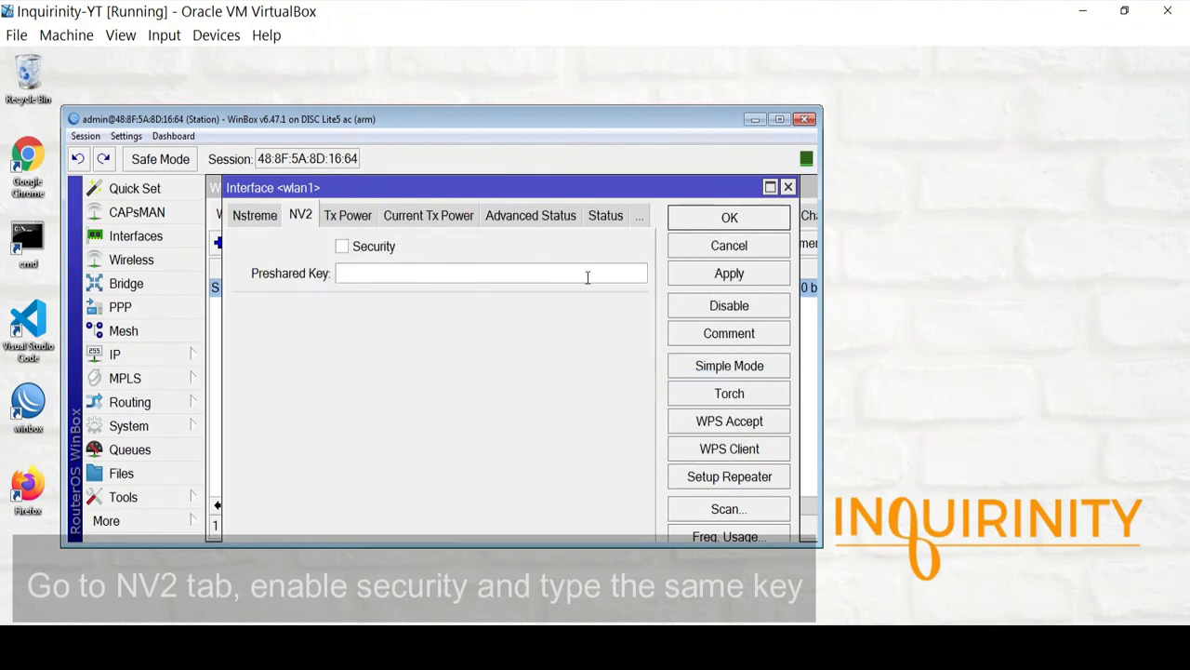
left_click(342, 247)
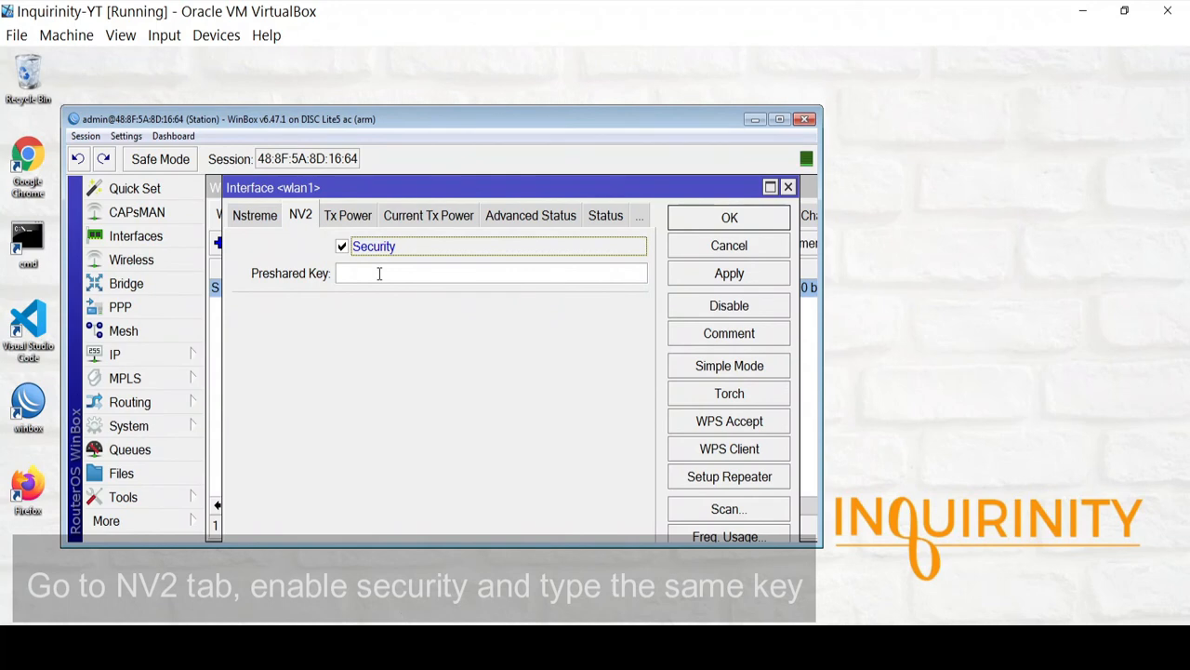
left_click(126, 136)
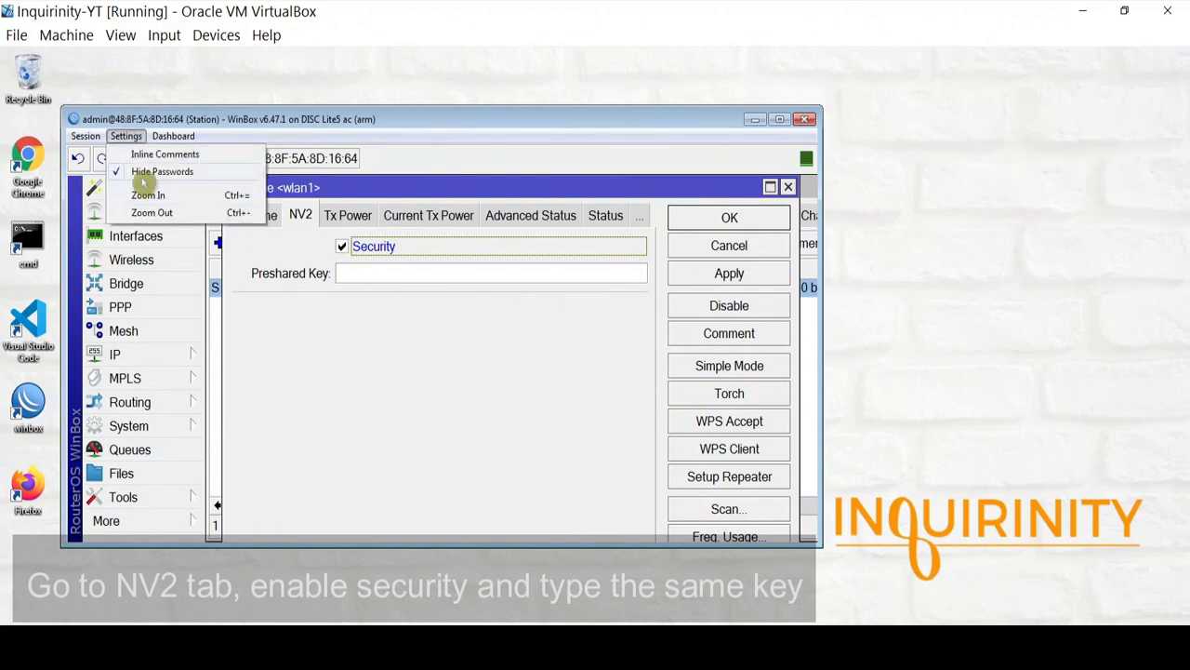
left_click(146, 171)
left_click(377, 271)
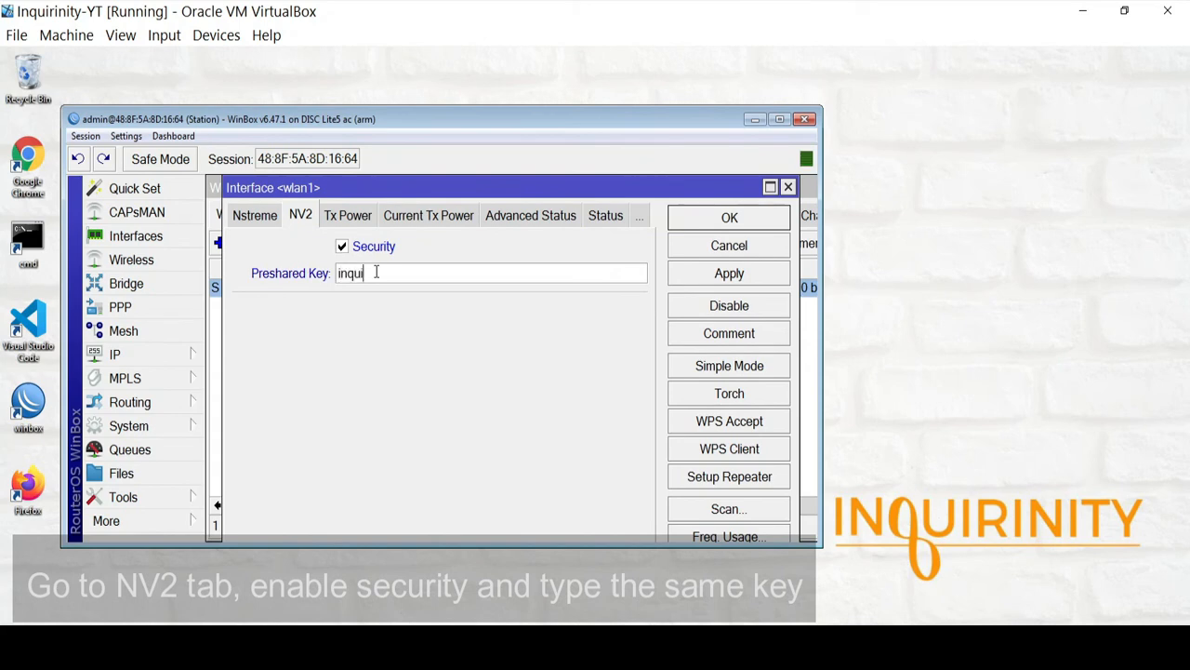
left_click(433, 247)
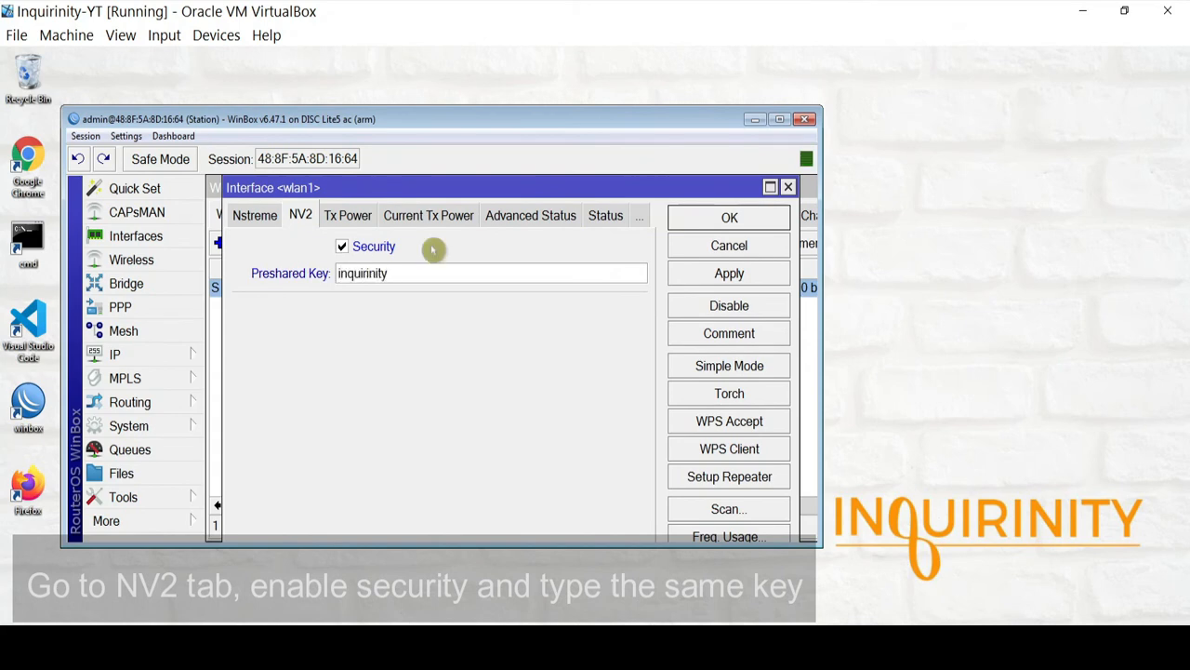
left_click(729, 273)
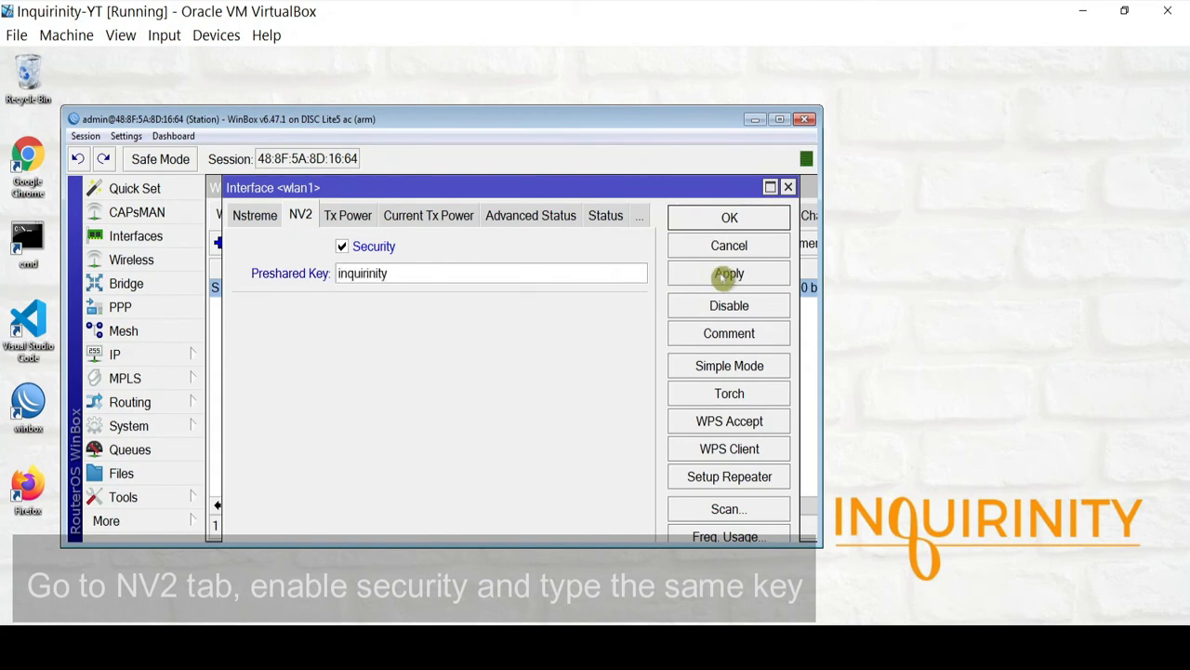
Review the station's wlan1 wireless and NV2 settings and check its link to the access point in the wireless registration table.
left_click(639, 218)
left_click(662, 258)
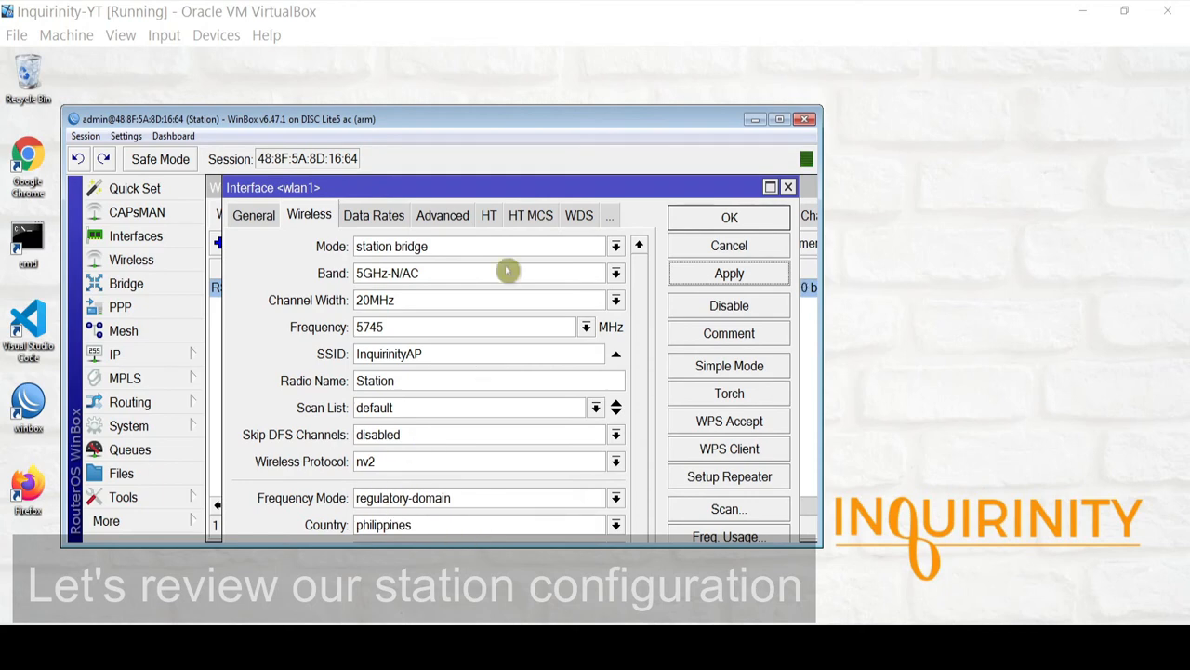
left_click(609, 216)
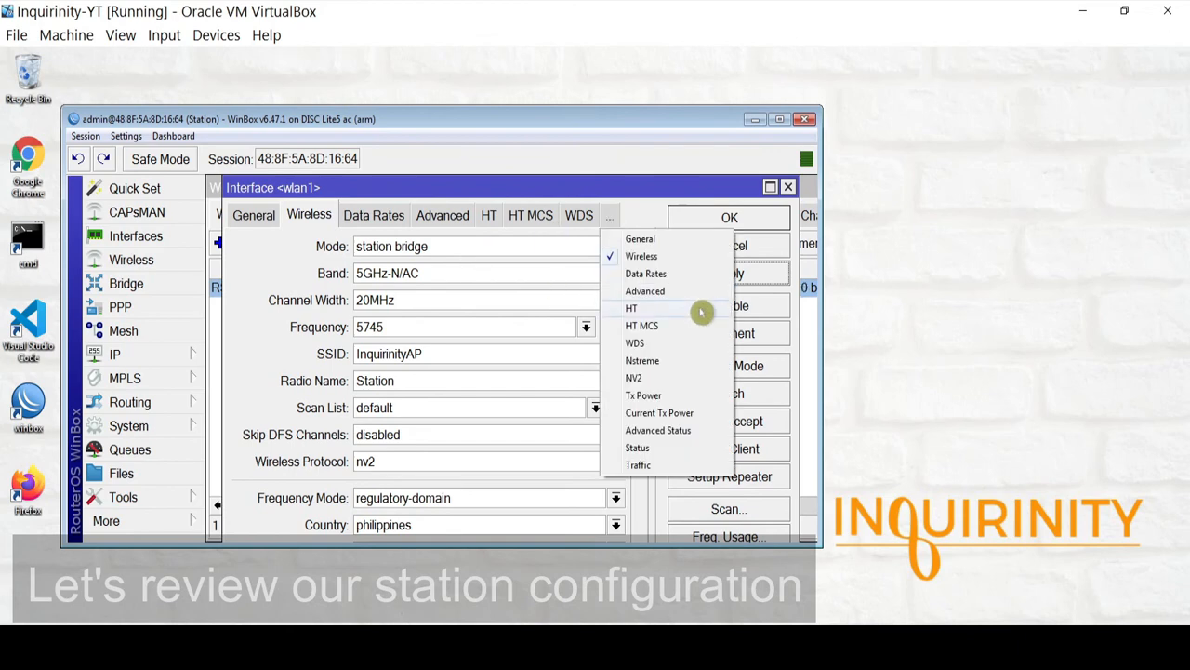
left_click(656, 377)
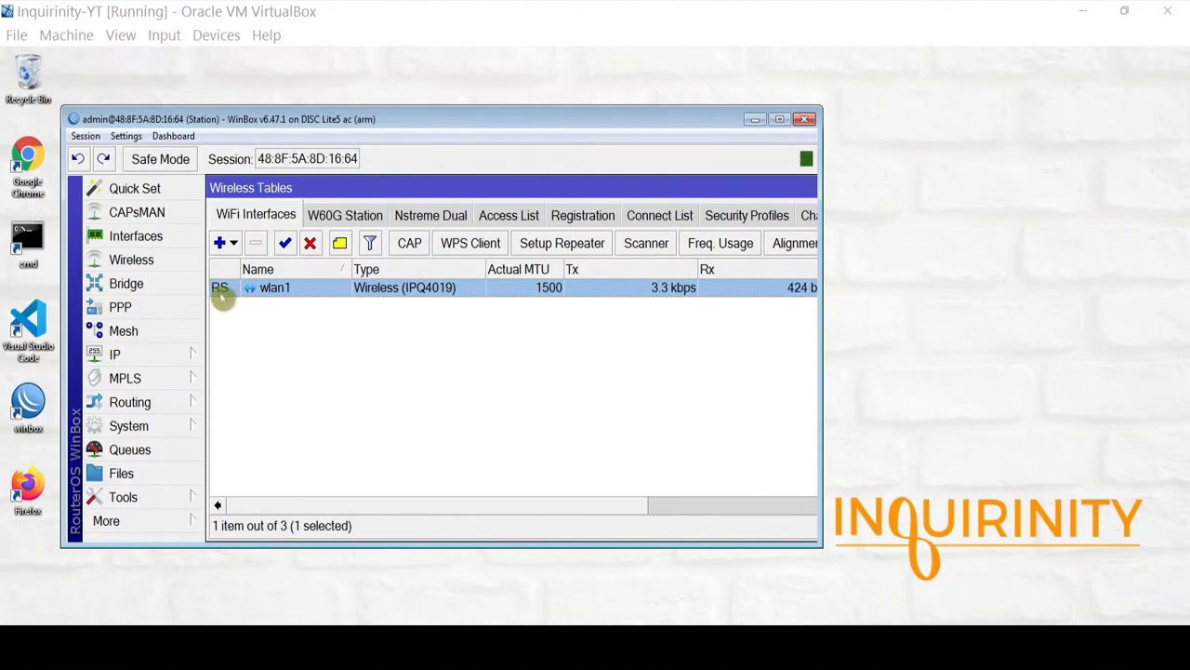
mouse_move(220, 293)
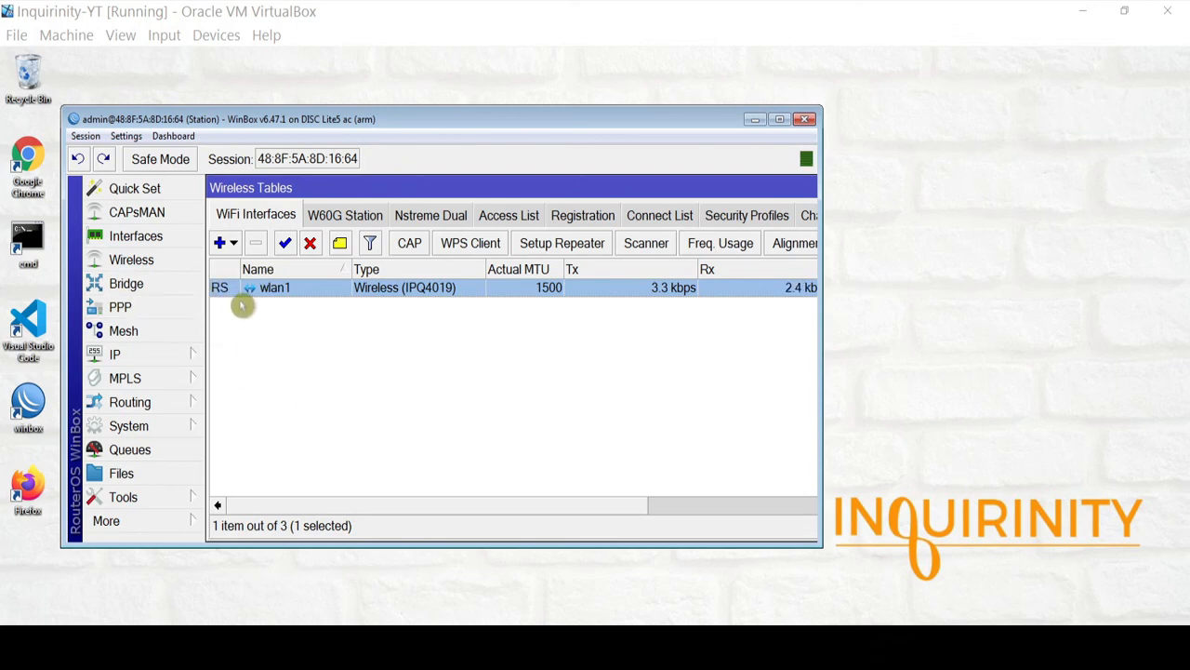
left_click(572, 218)
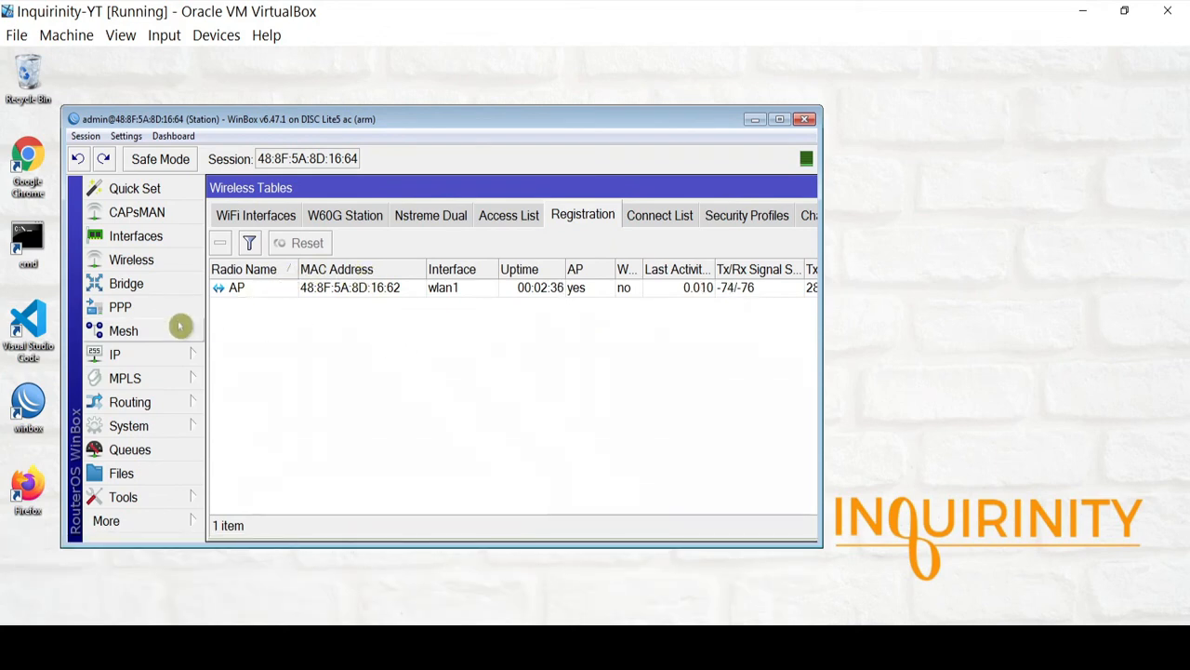
Check the station's own IP address list and ping the access point at 192.168.1.21.
left_click(152, 502)
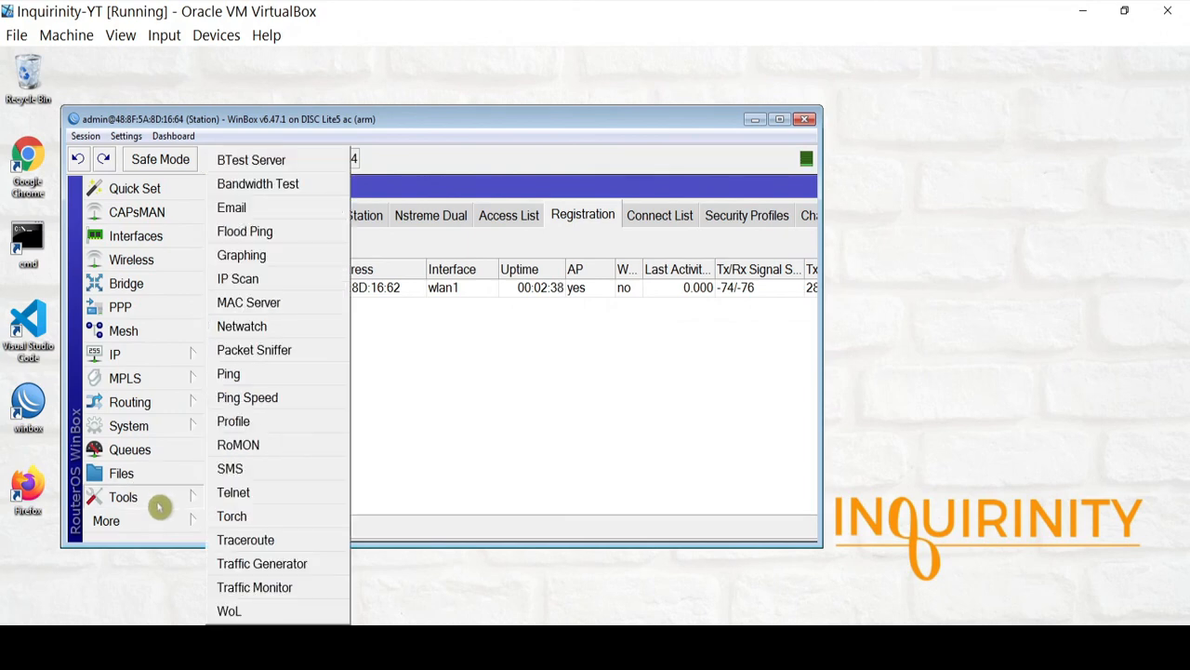
left_click(260, 374)
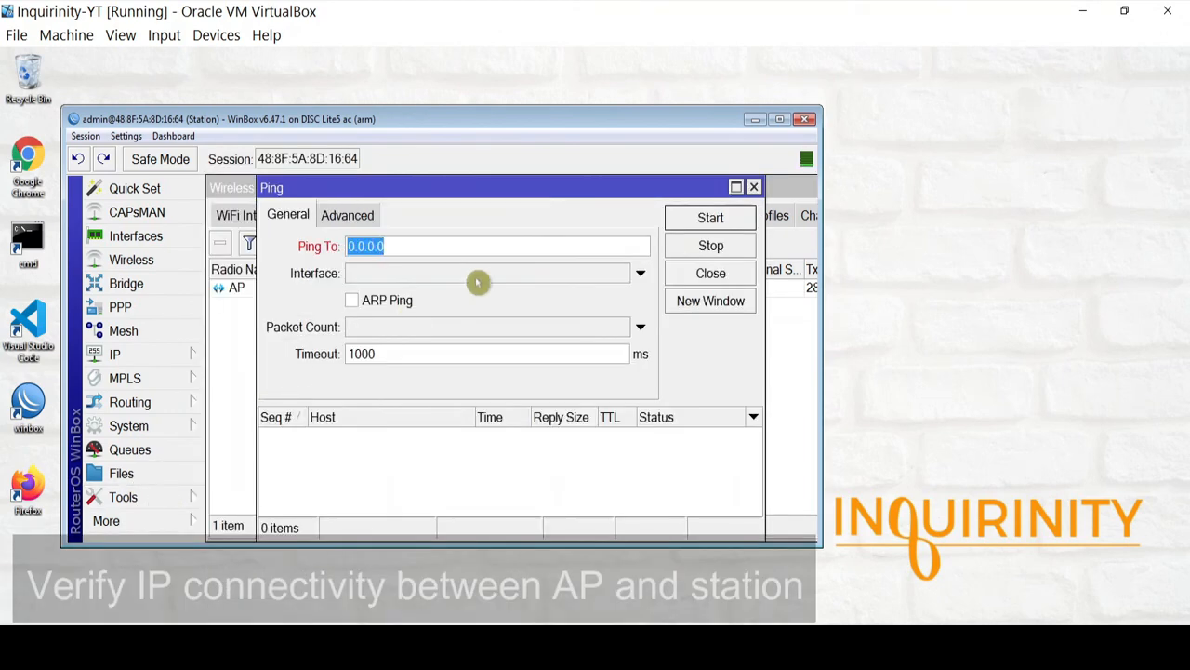
type("192.168.1.21")
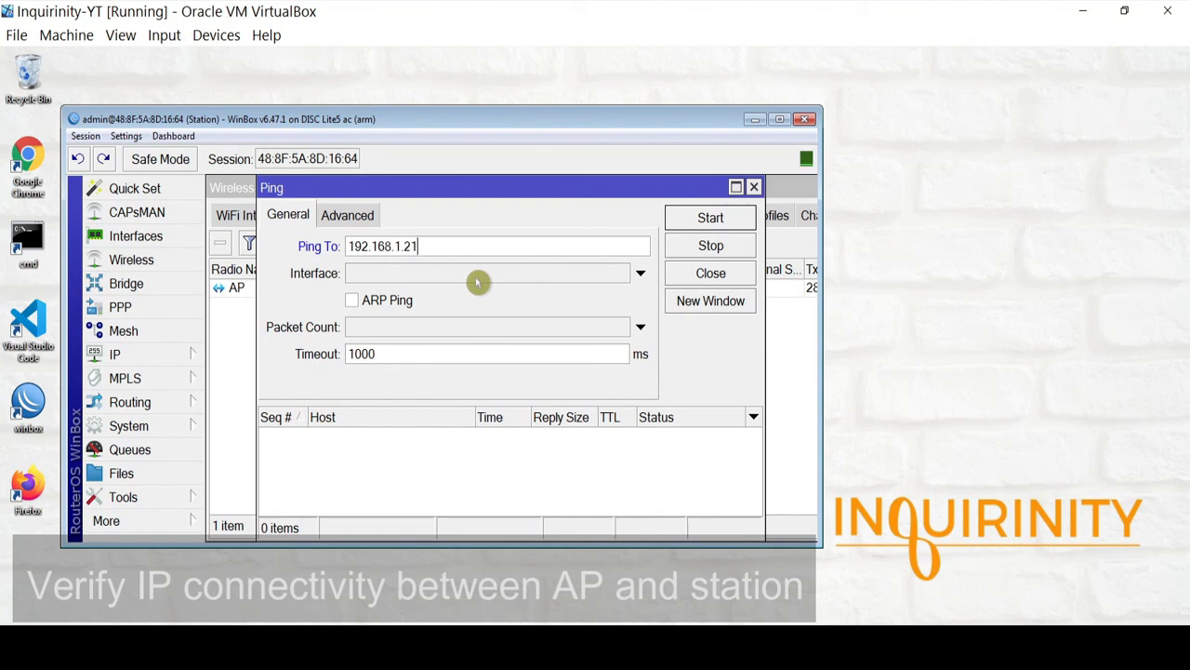
left_click(115, 354)
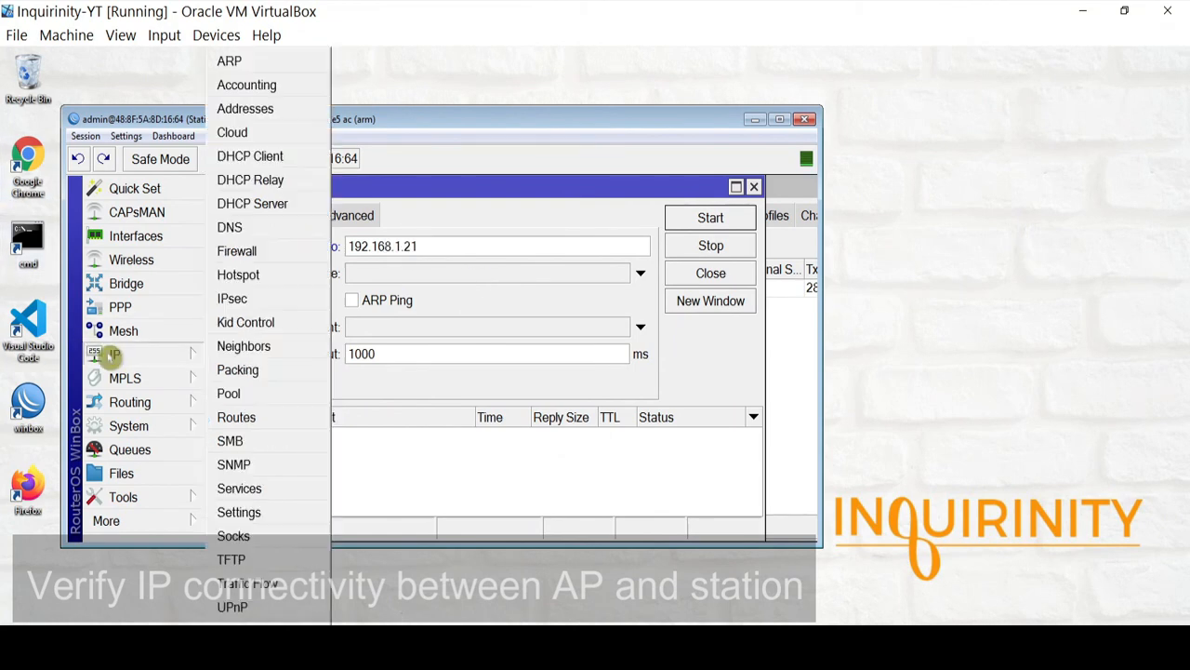
left_click(262, 112)
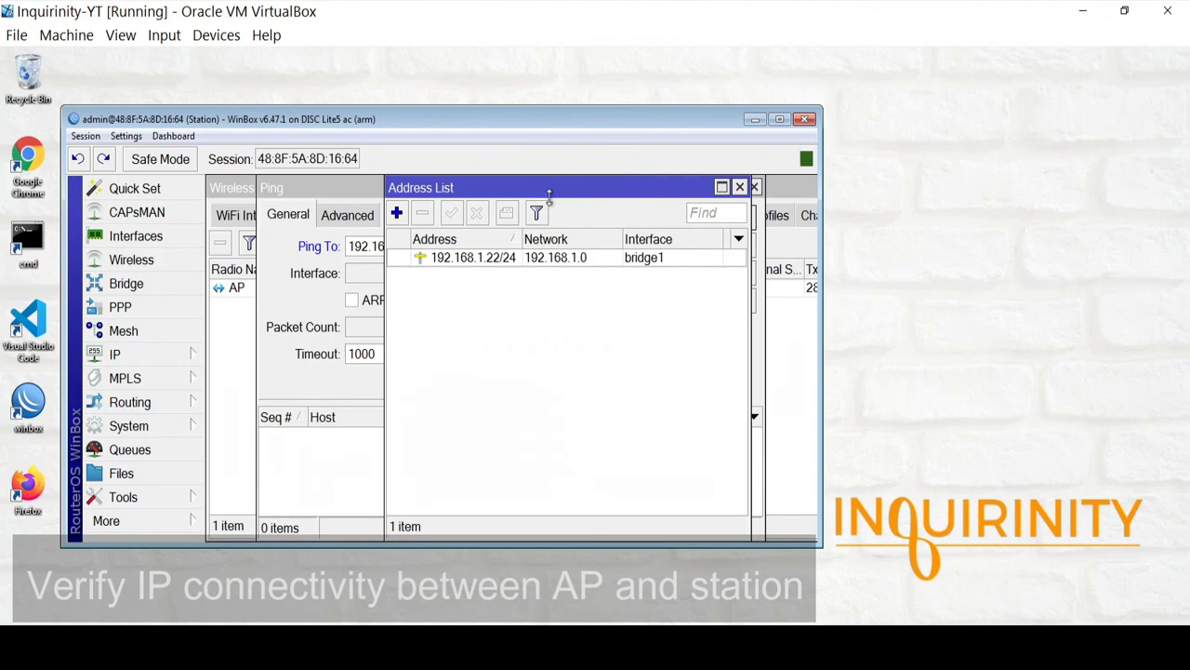
left_click_drag(548, 191, 548, 396)
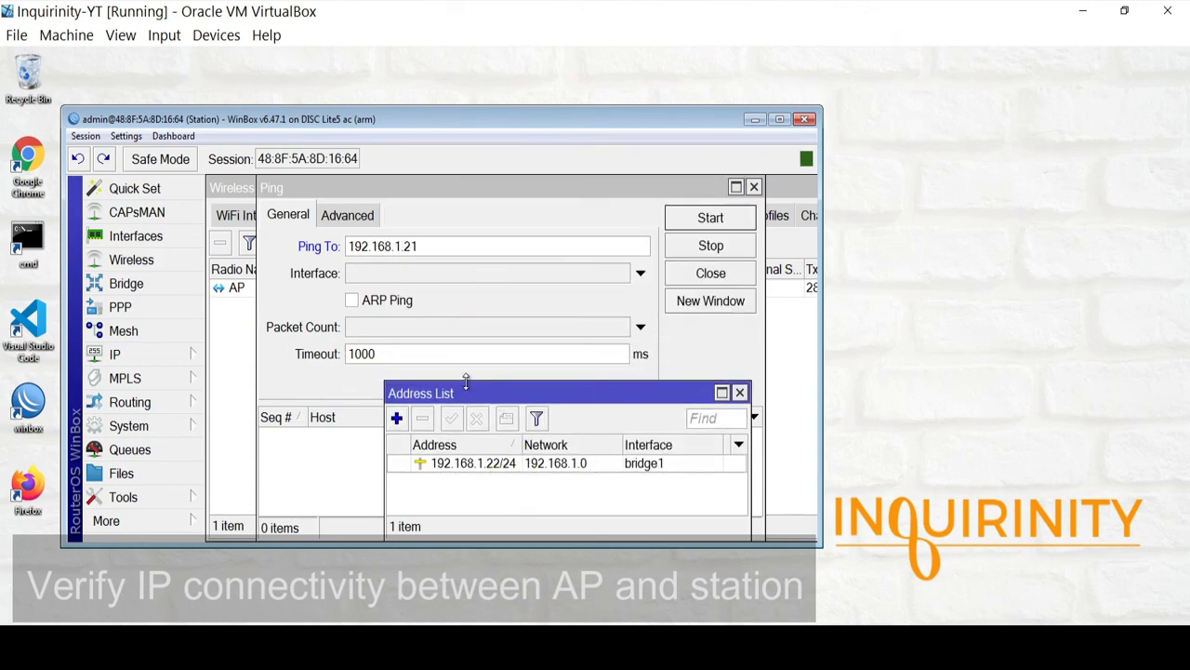
left_click(443, 246)
left_click(712, 220)
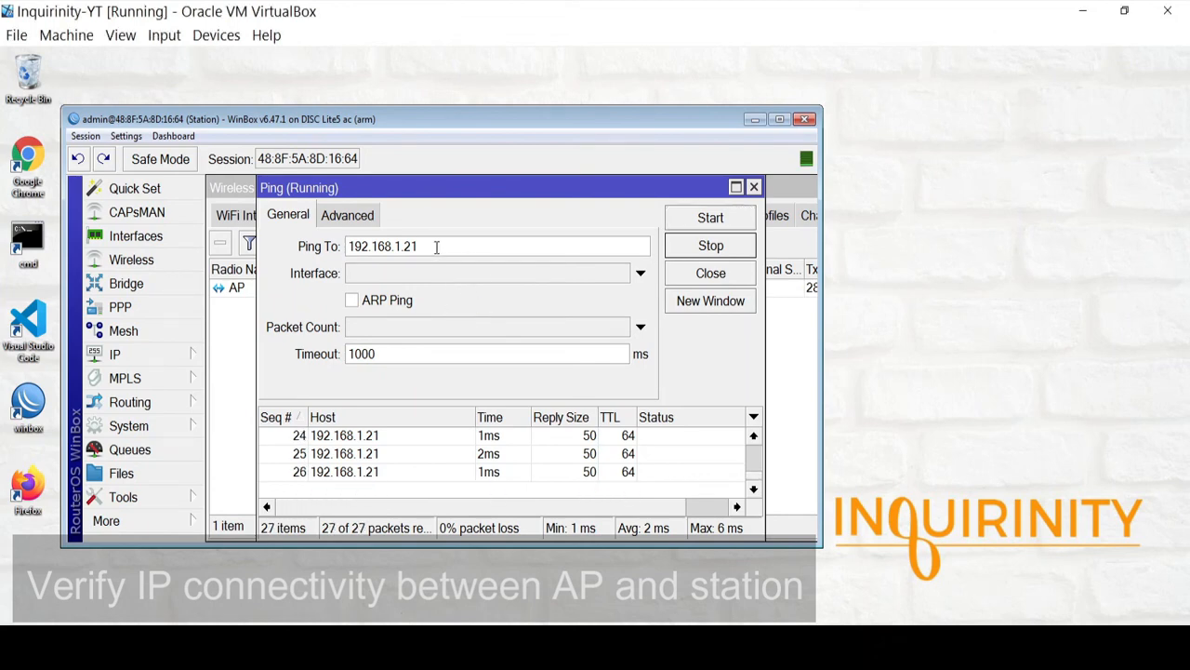
Change the ping target to 192.168.1.1 and run the ping from the station.
key("BackSpace")
key("BackSpace")
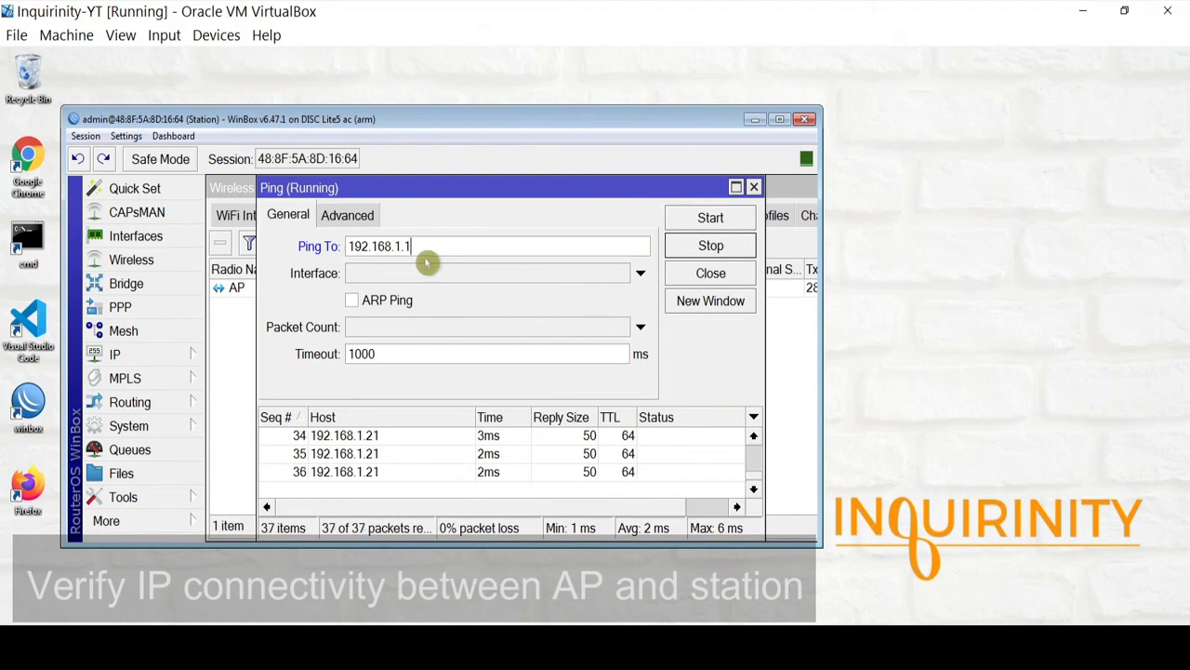
left_click(711, 218)
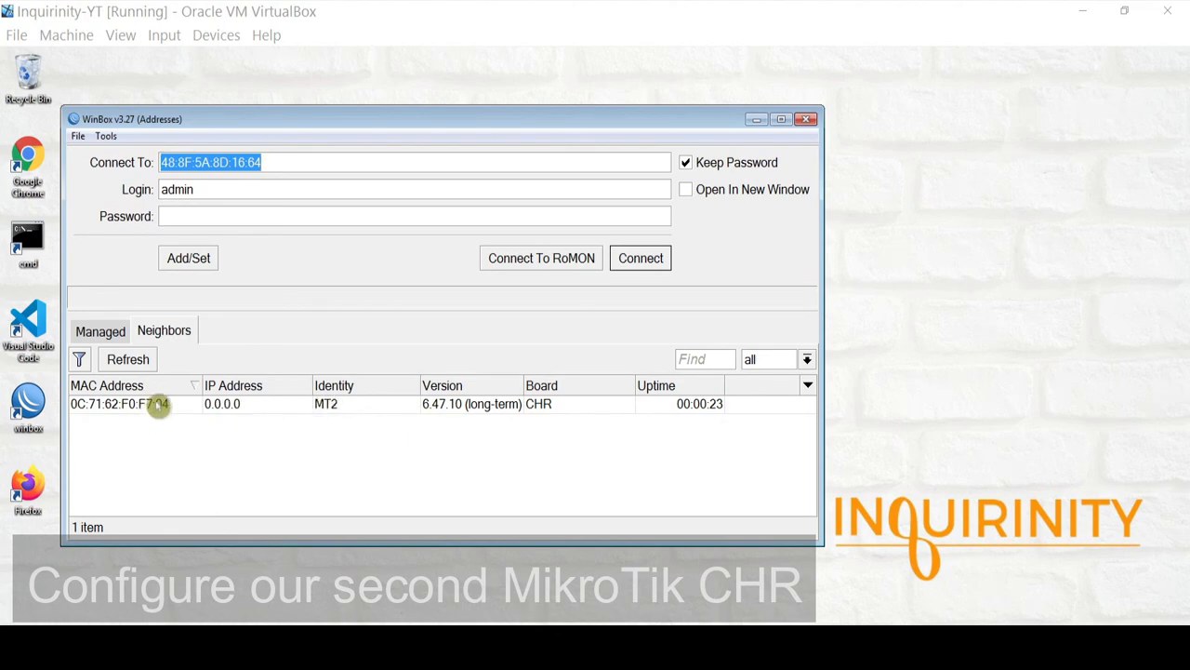
Connect to the neighbouring CHR router MT2 and check the IP address assigned to its ether2 interface.
left_click(156, 407)
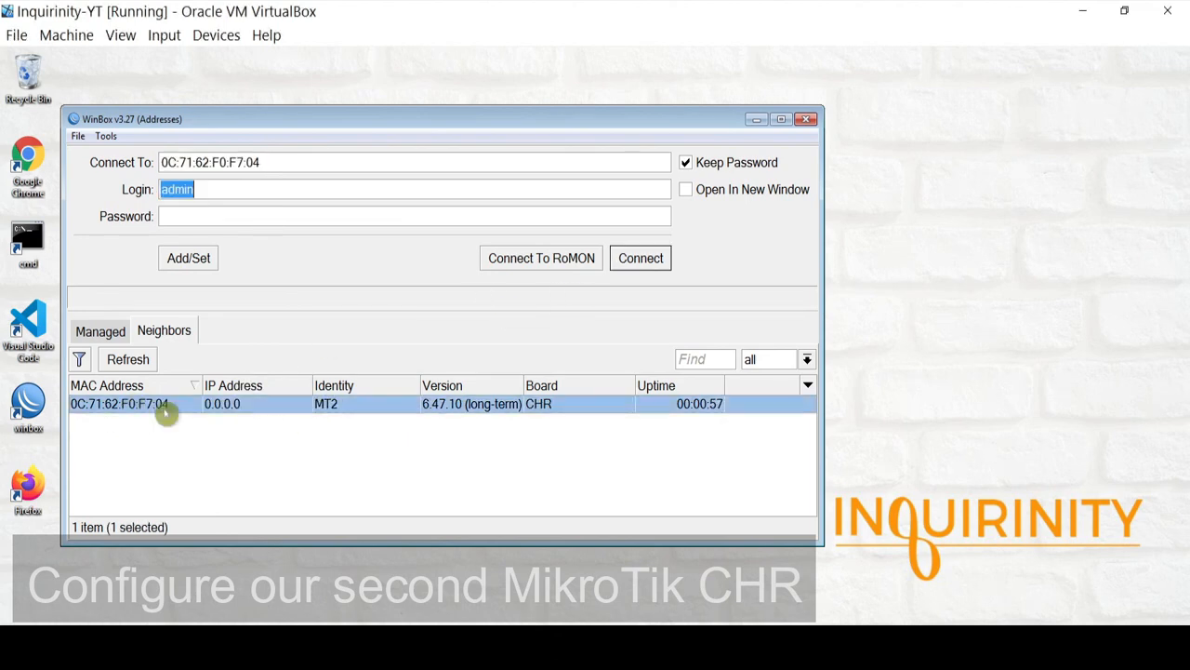
left_click(619, 258)
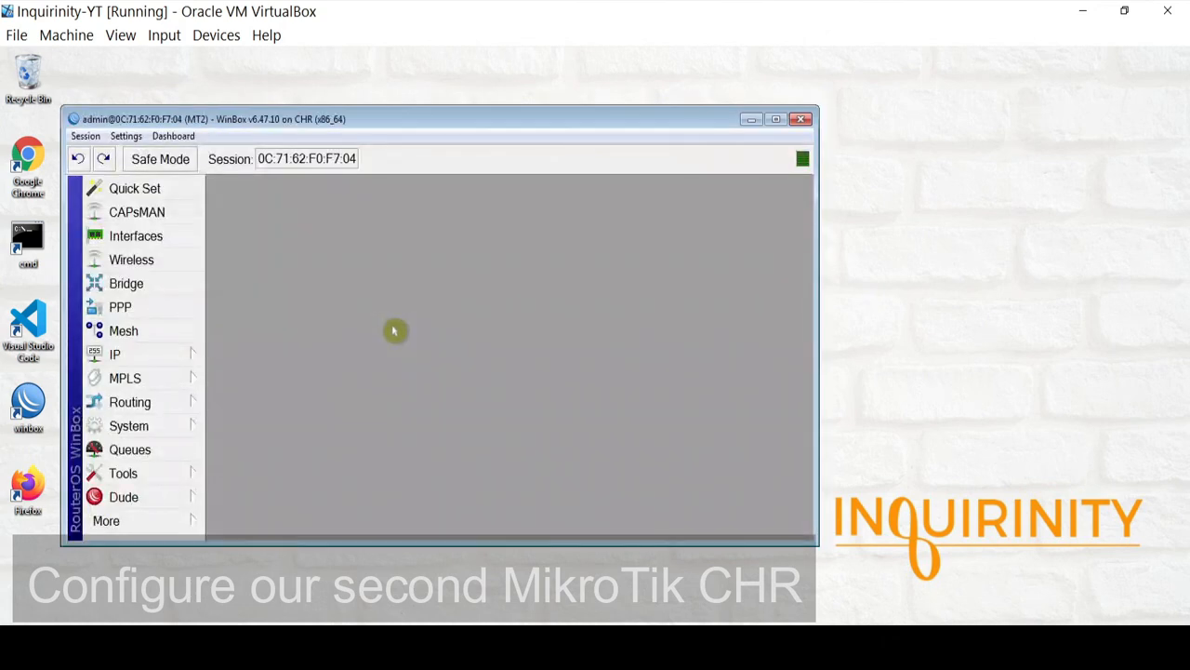
left_click(167, 356)
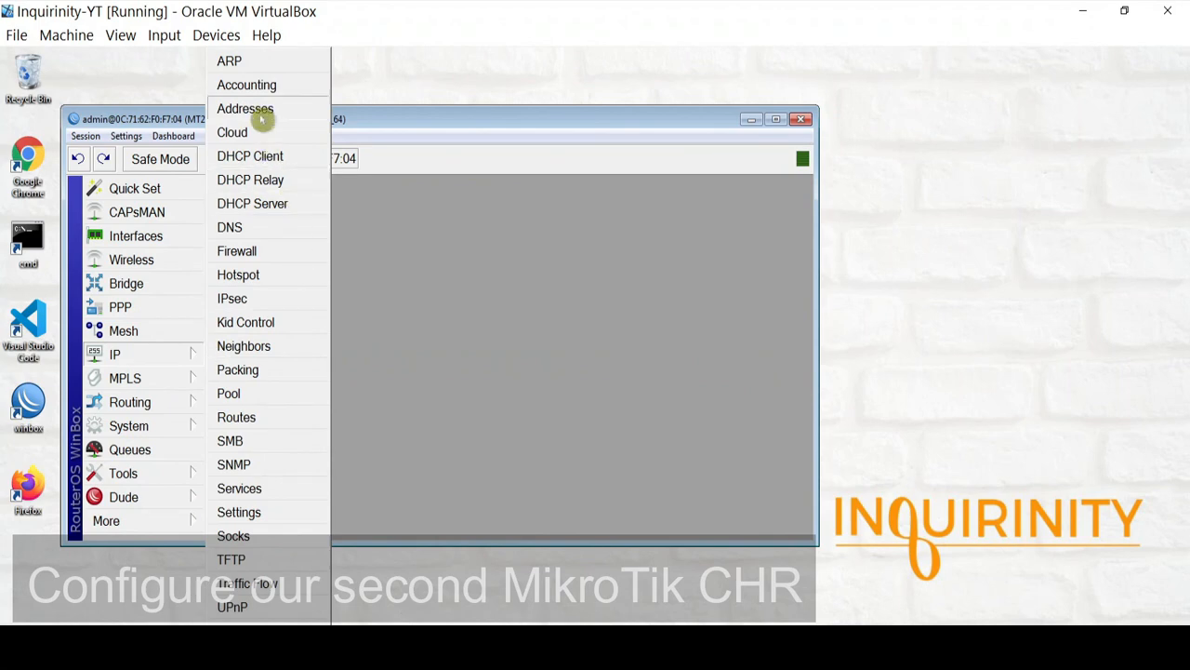
left_click(263, 112)
left_click(421, 258)
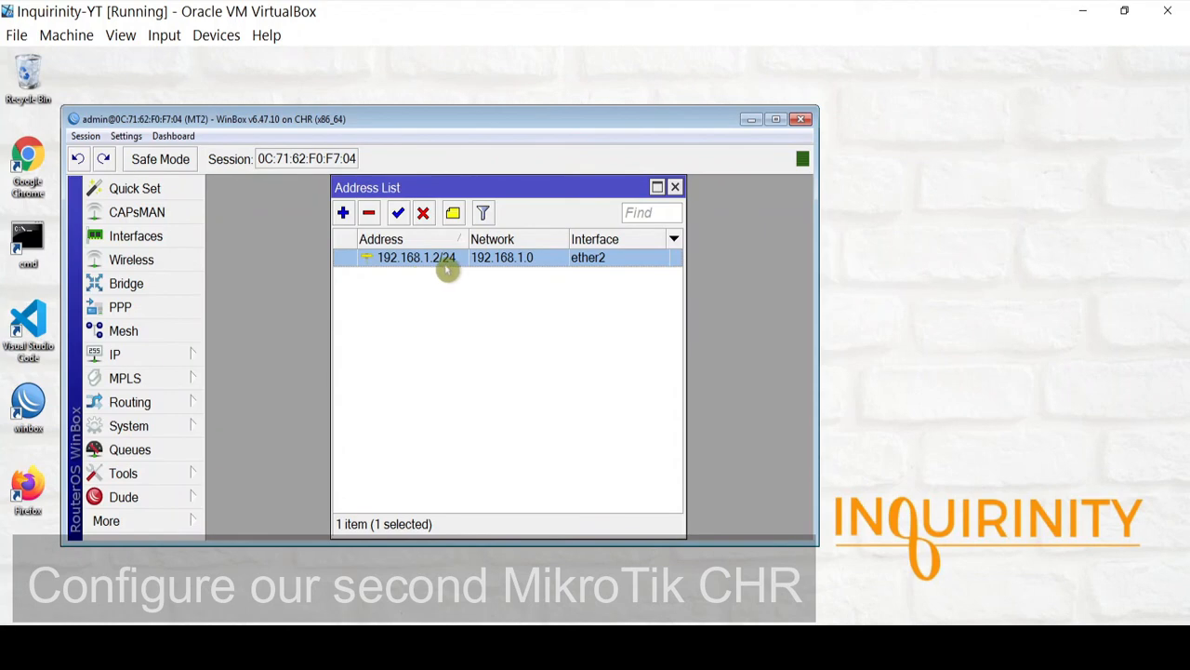
Ping router MT1 at 192.168.1.1 from MT2 to test the end-to-end wireless link.
left_click(167, 475)
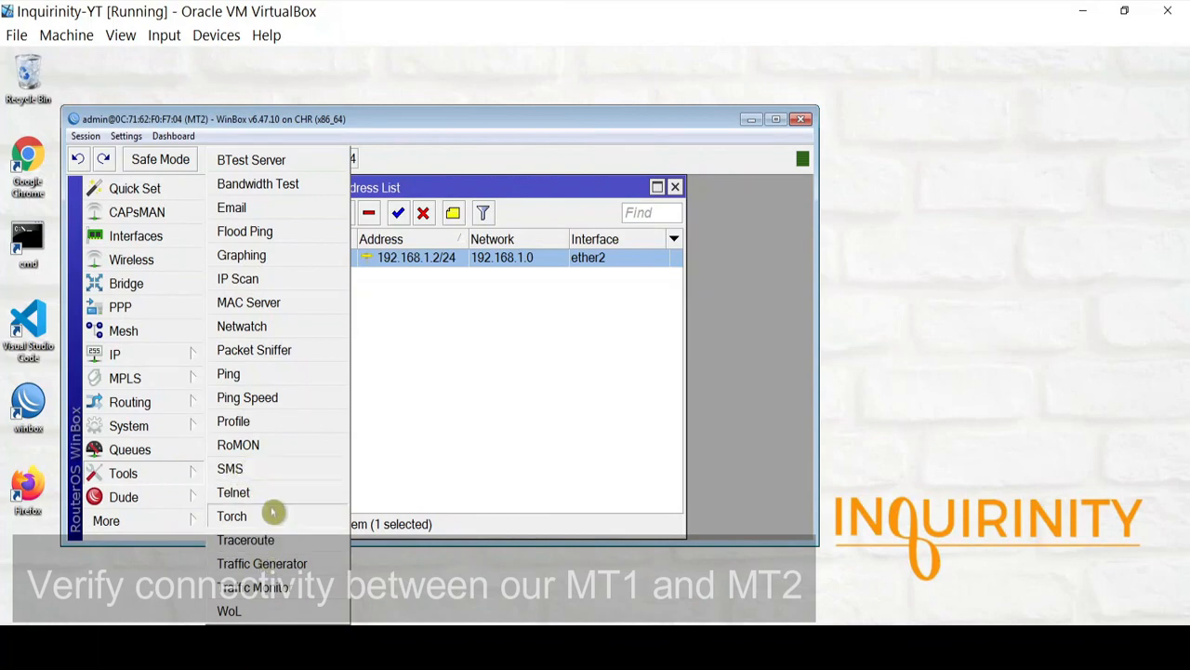
left_click(253, 376)
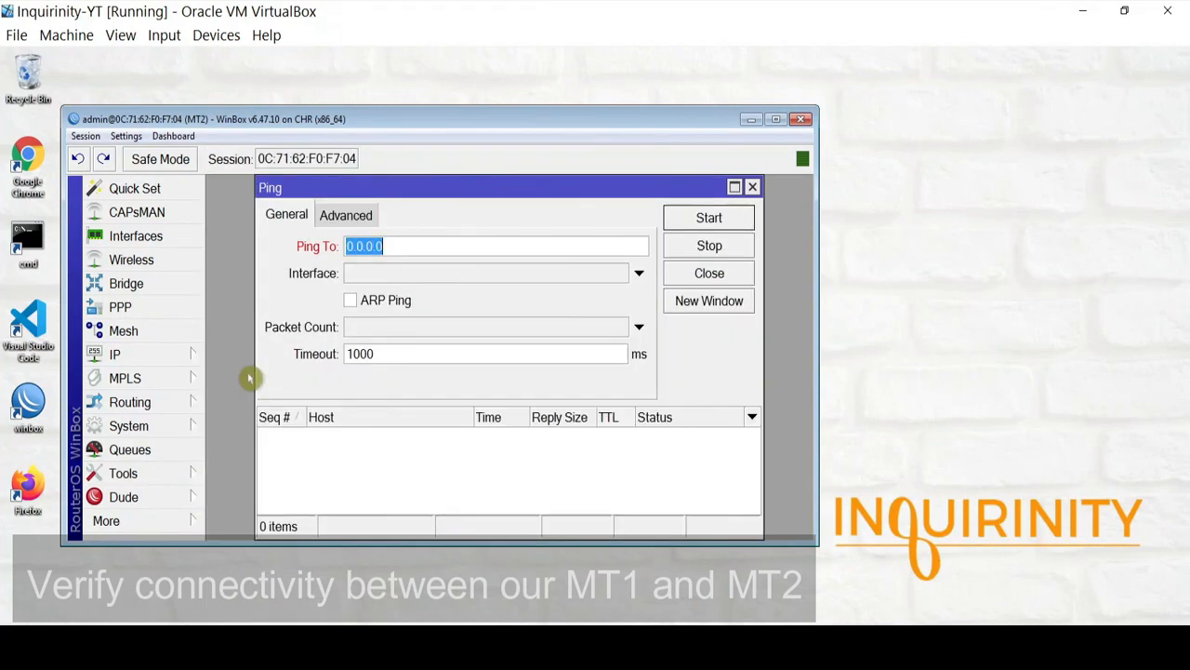
type("19")
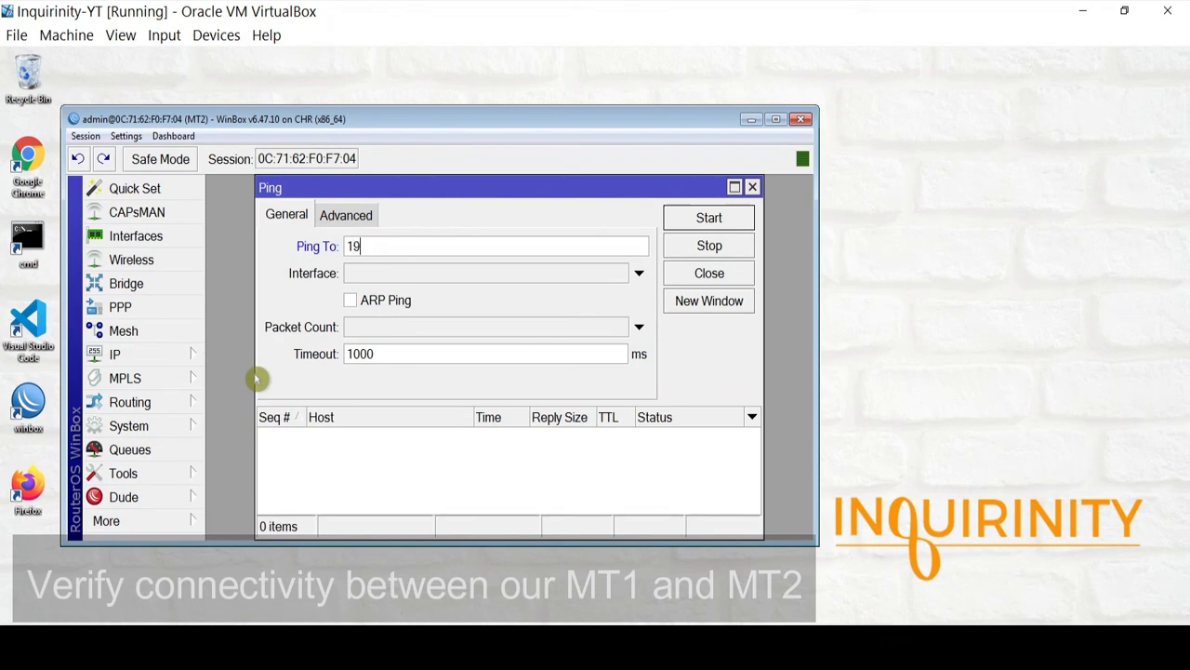
type("2.168.1.1")
left_click(717, 218)
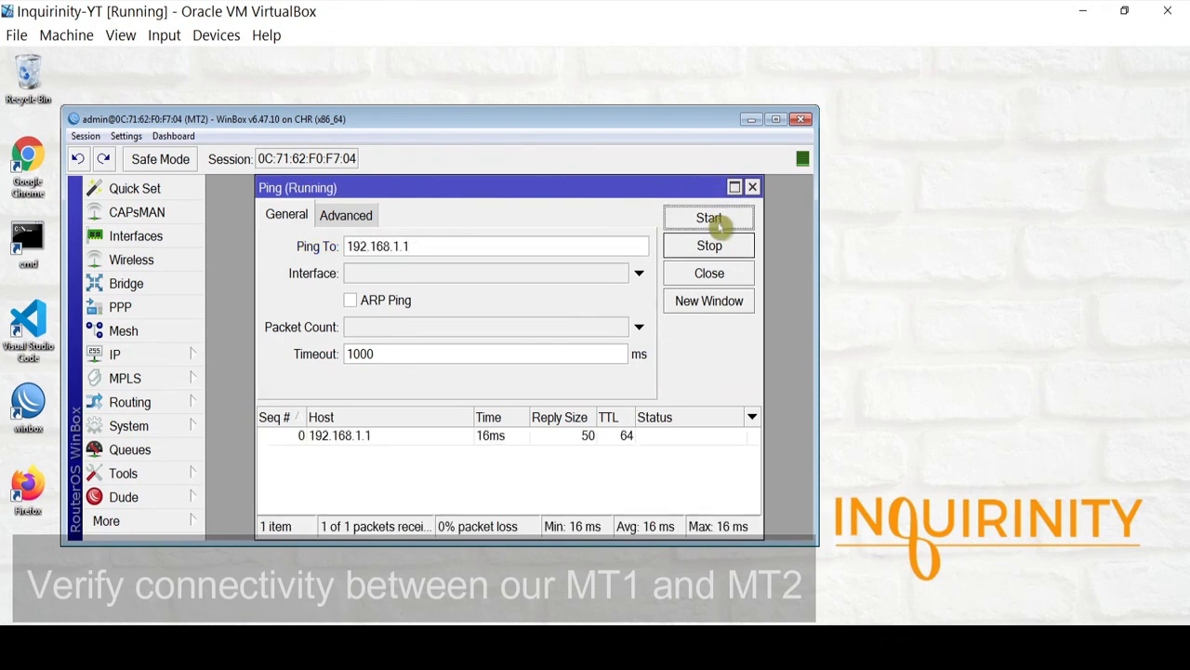